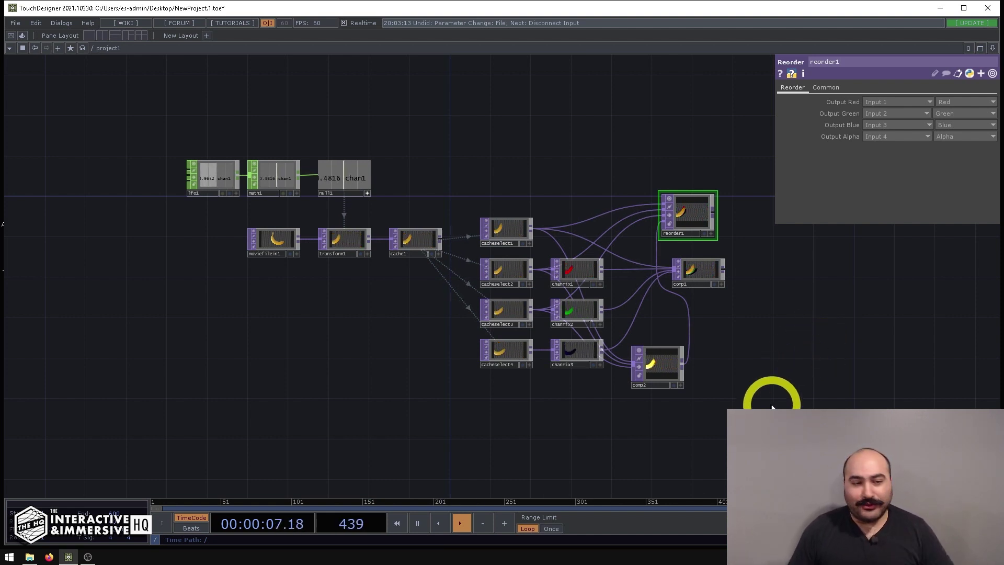
Delete all existing operators and add a banana Movie File In node.
left_click_drag(475, 291, 173, 123)
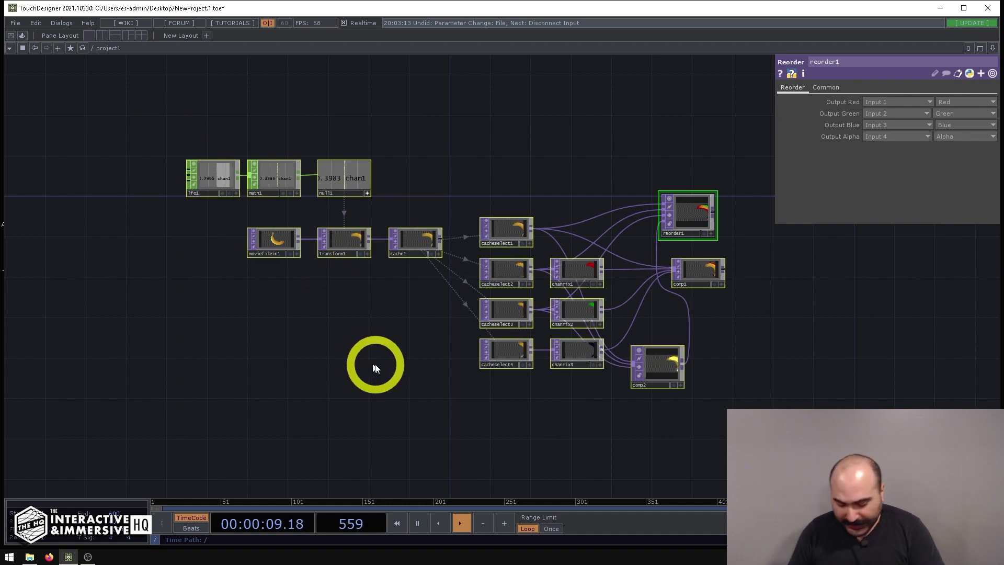
key("Delete")
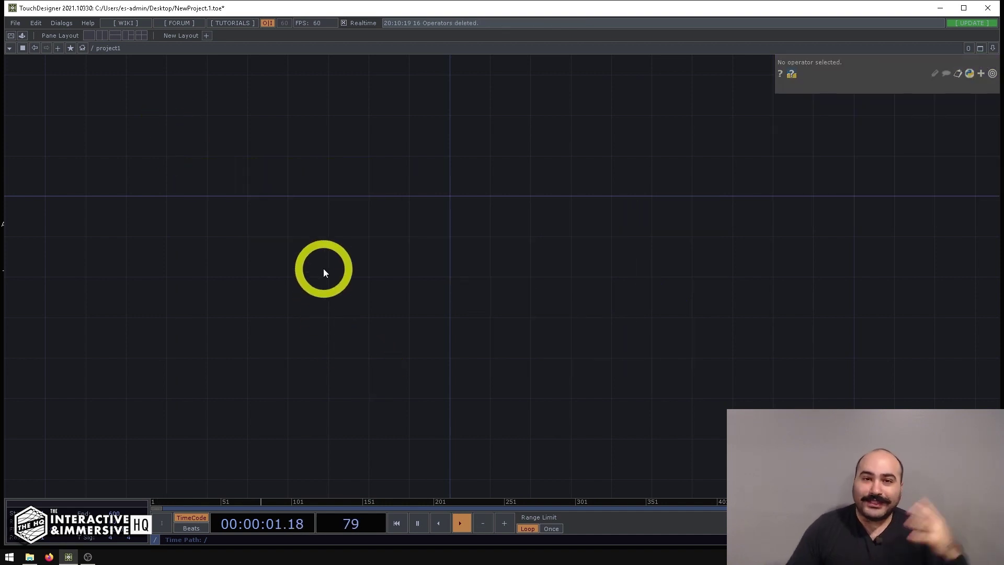
key("Tab")
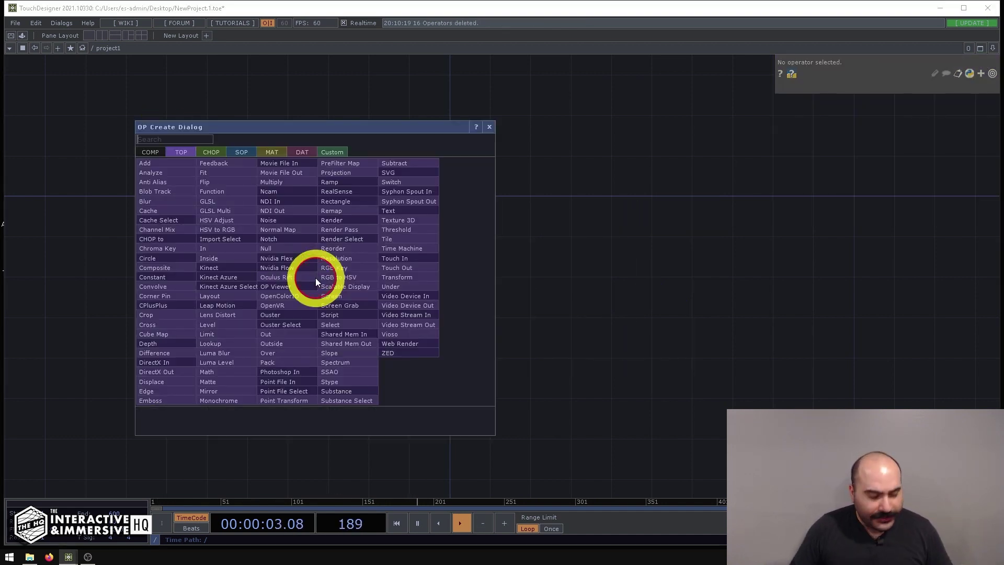
type("movie")
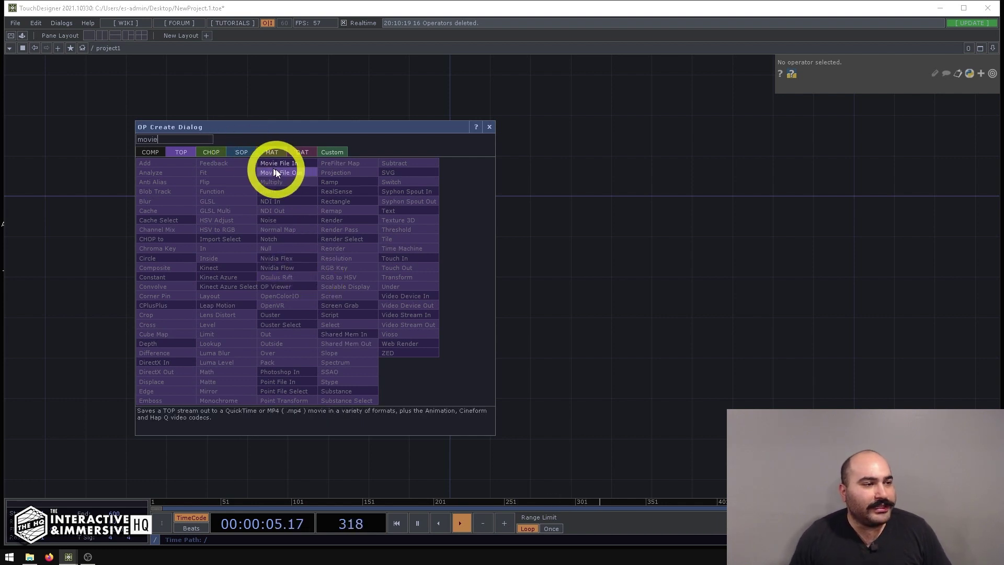
left_click(284, 165)
left_click(296, 230)
scroll(277, 197, "up", 3)
scroll(278, 197, "up", 1)
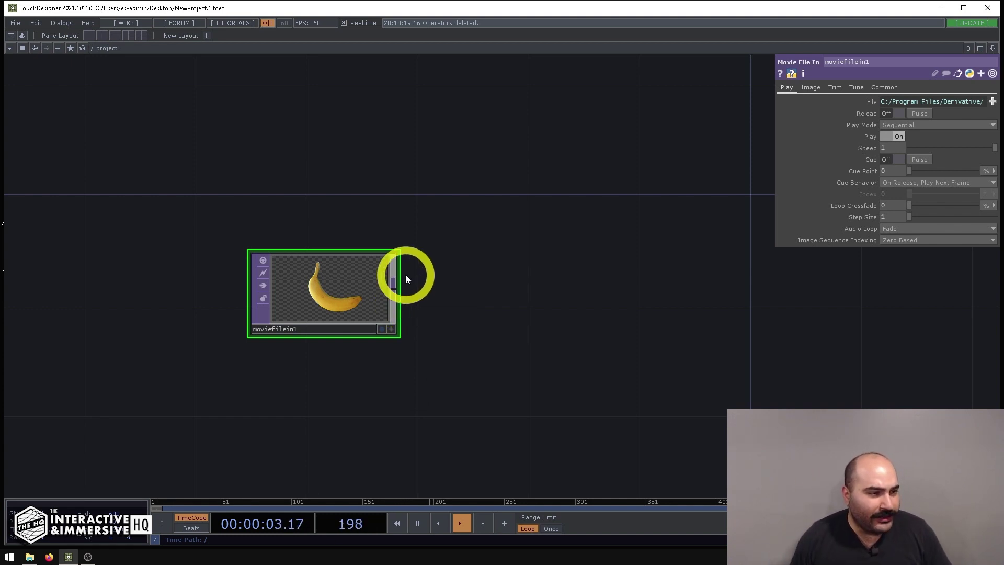
Add a Transform TOP wired after the banana movie node.
right_click(393, 291)
type("trans")
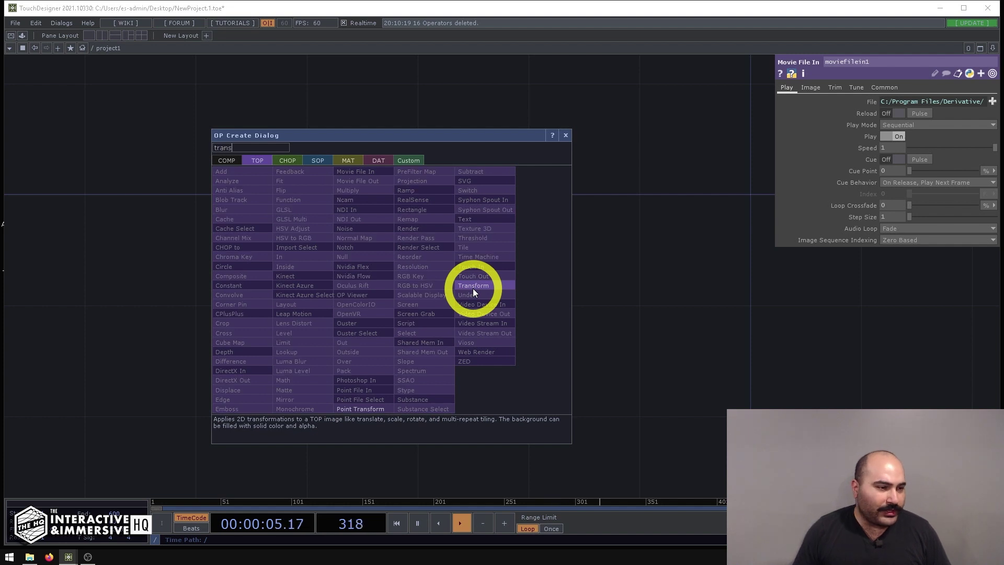
left_click(484, 284)
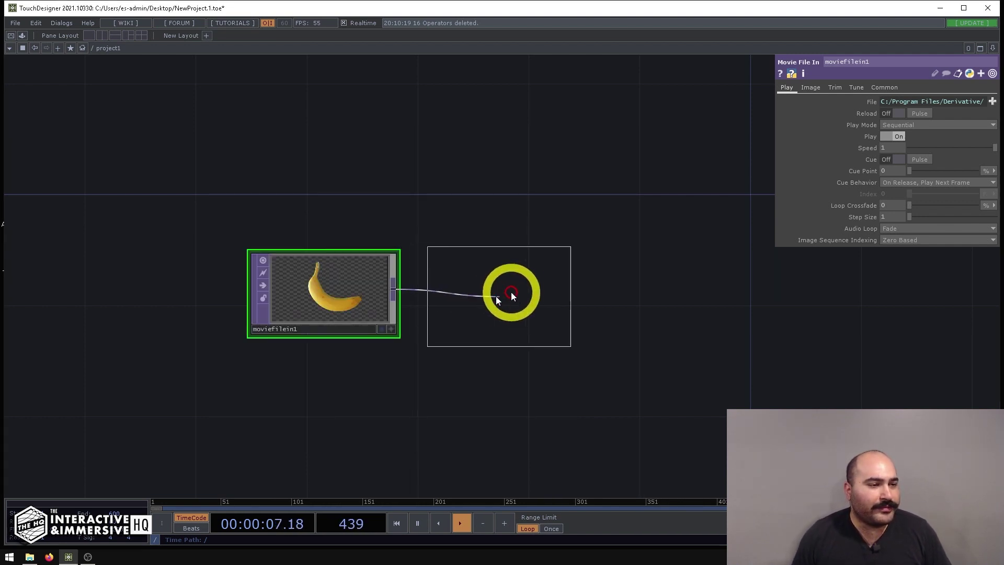
left_click(517, 294)
left_click_drag(490, 175, 481, 236)
key("Tab")
Add an LFO CHOP above the banana nodes.
type("lfo")
left_click(308, 67)
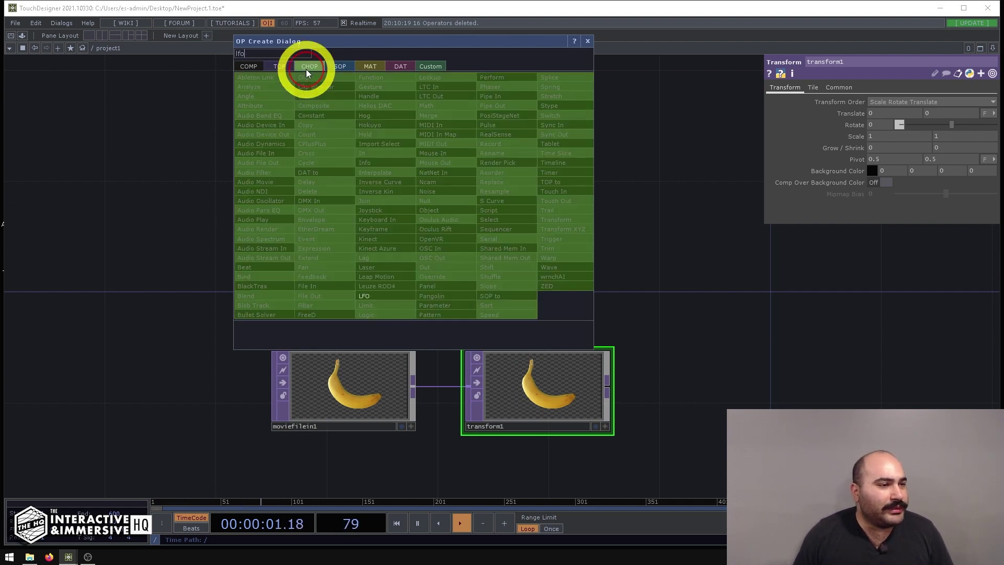
left_click(371, 296)
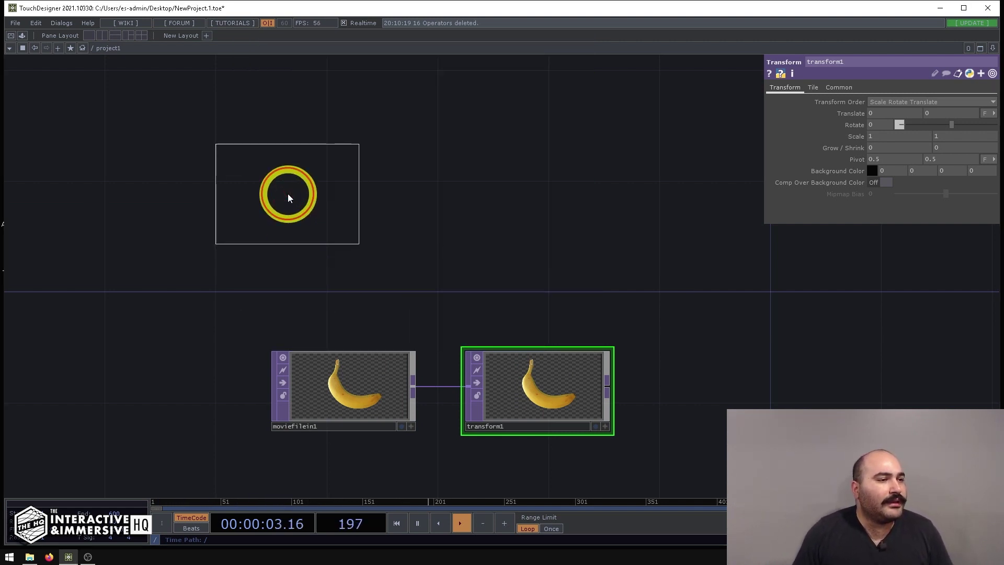
left_click(288, 194)
left_click(529, 389)
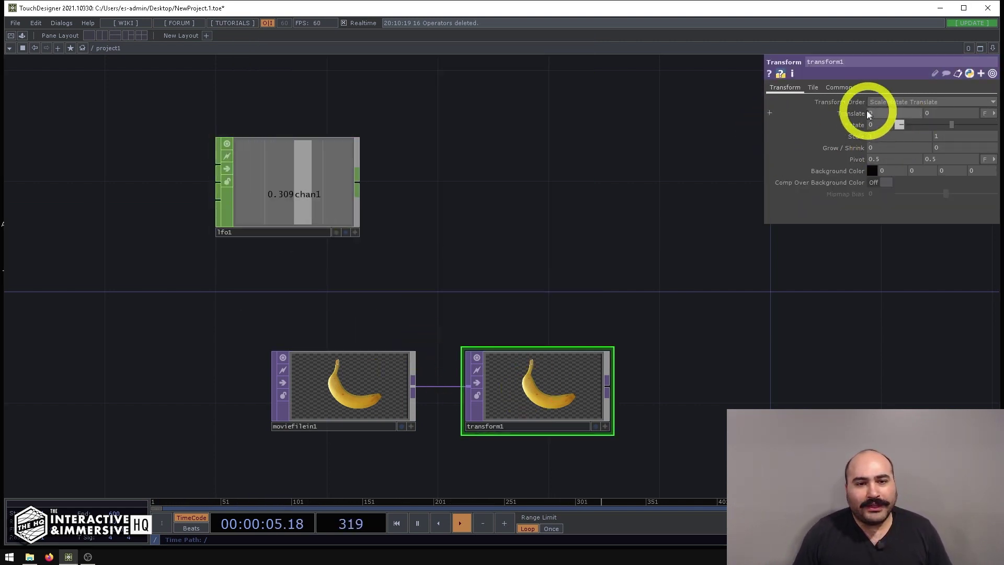
Add null1 after the LFO and link its chan1 to transform1's Translate X.
right_click(358, 182)
type("null")
key("Return")
left_click(536, 198)
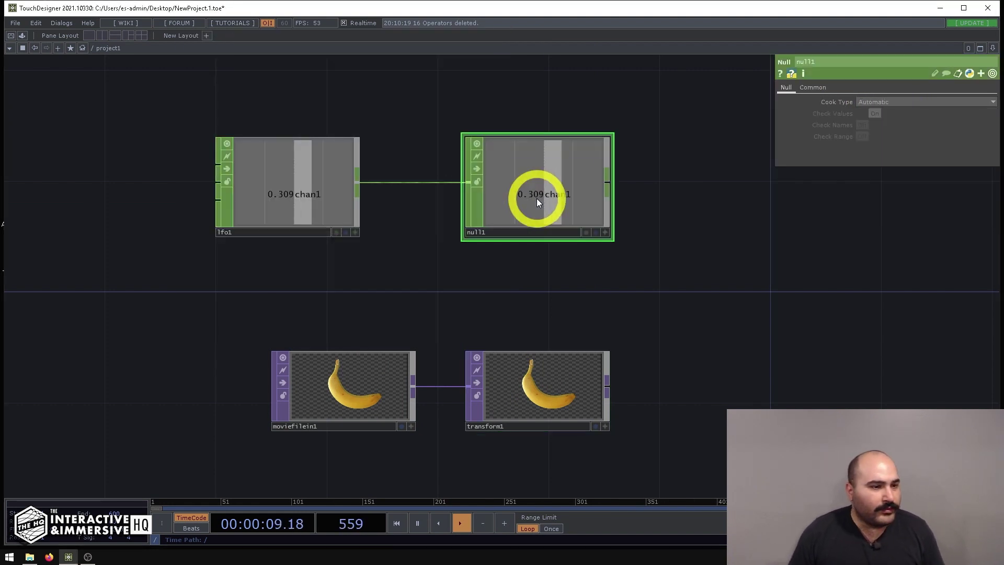
left_click(555, 372)
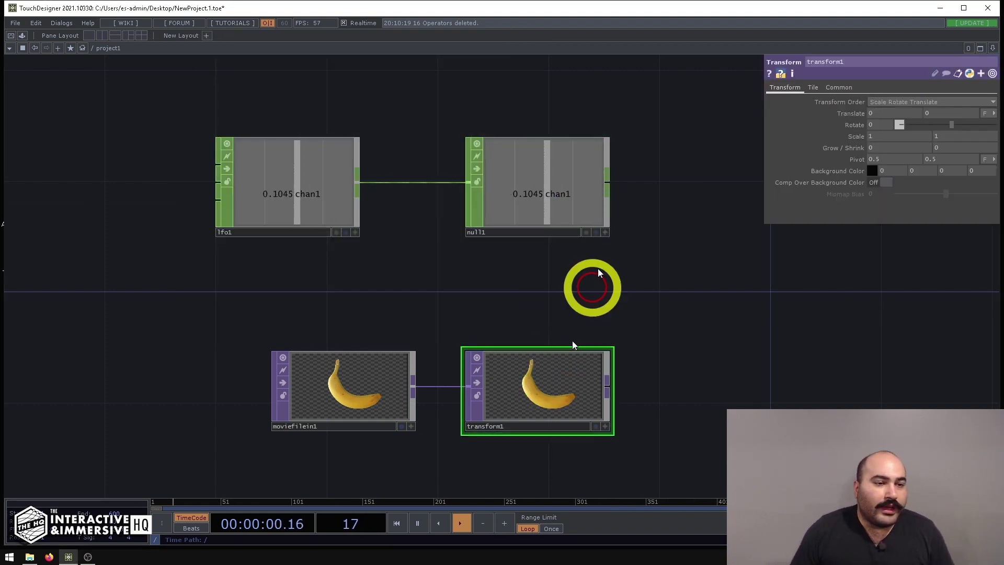
left_click(606, 232)
left_click_drag(551, 196, 880, 111)
left_click(879, 111)
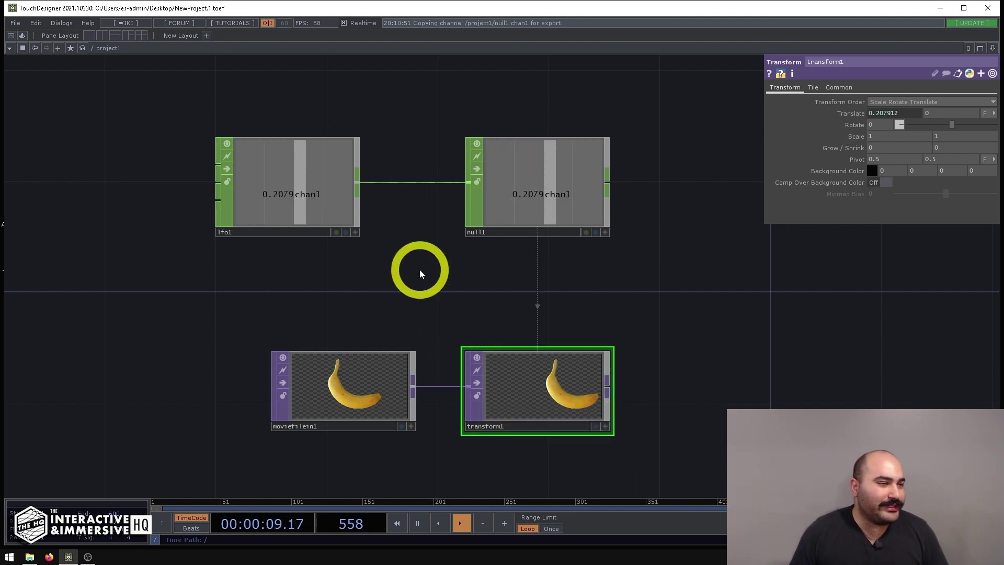
Lower the LFO frequency to 0.35 and move the LFO node left.
left_click(291, 197)
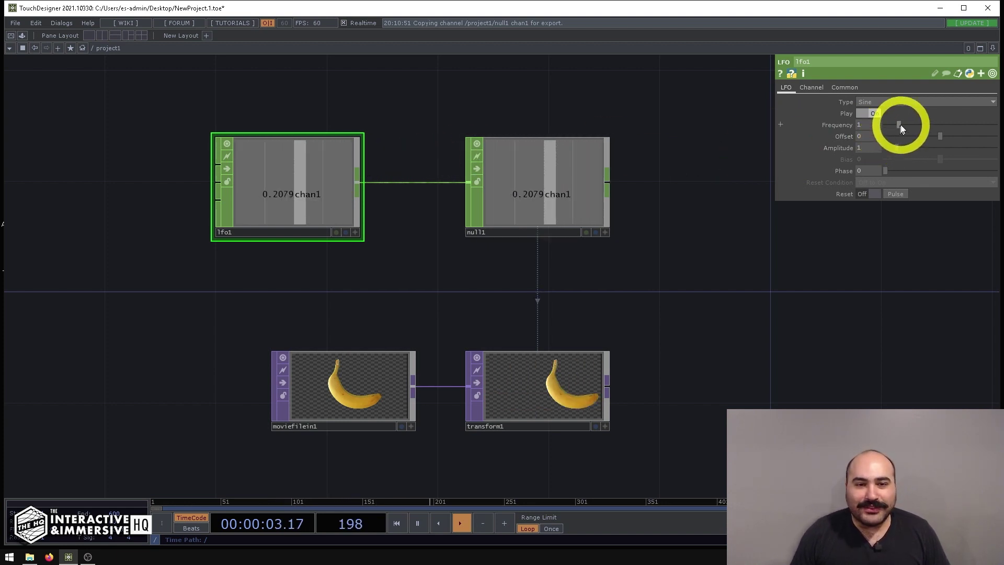
left_click_drag(897, 123, 889, 127)
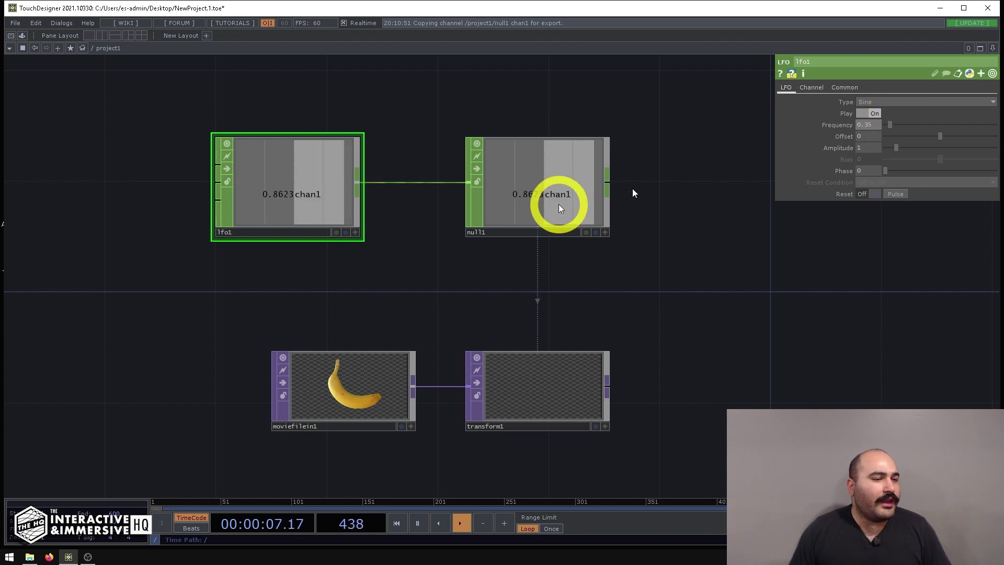
left_click_drag(279, 226, 250, 181)
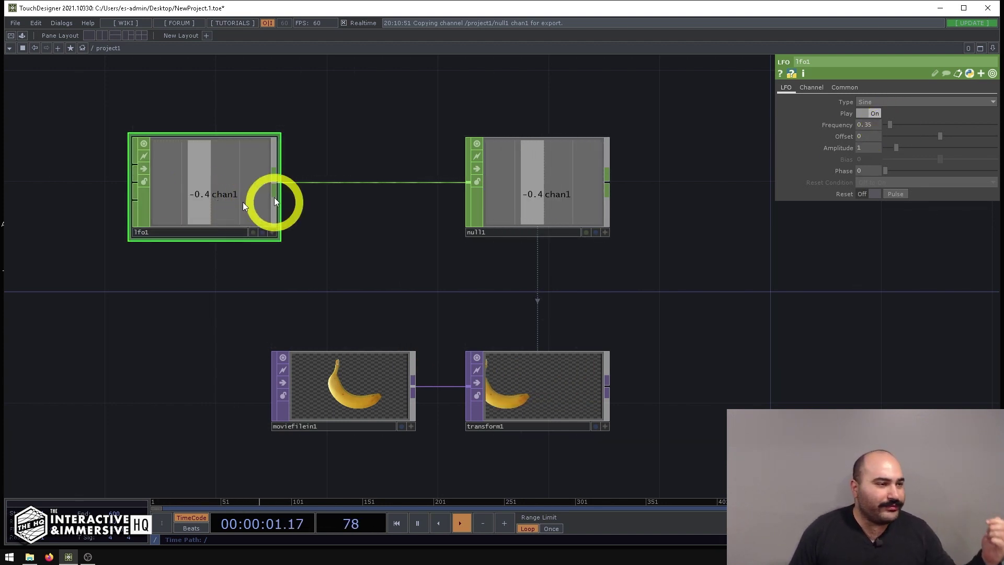
Insert a Math CHOP, math1, into the LFO-to-Null wire.
right_click(322, 184)
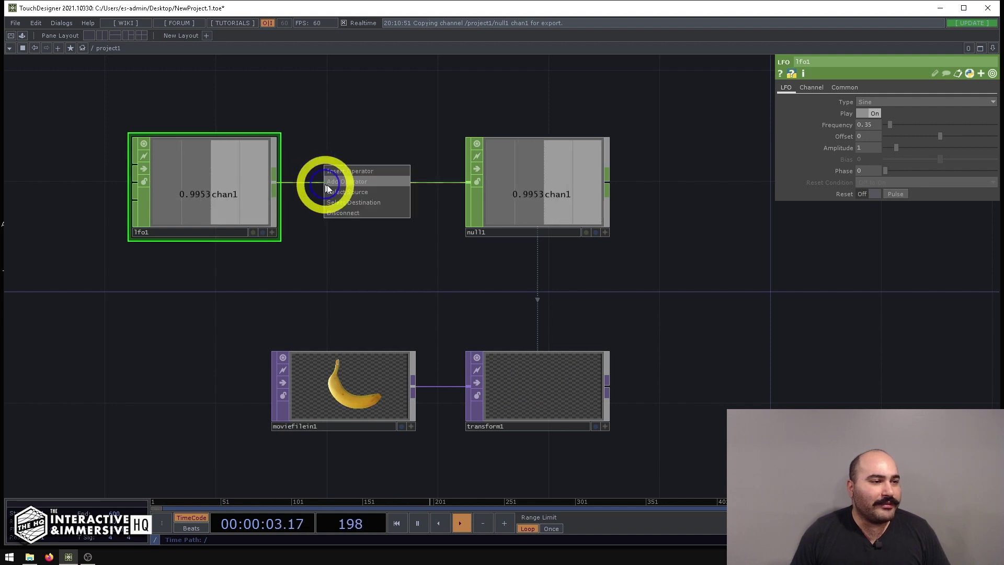
left_click(343, 172)
type("math")
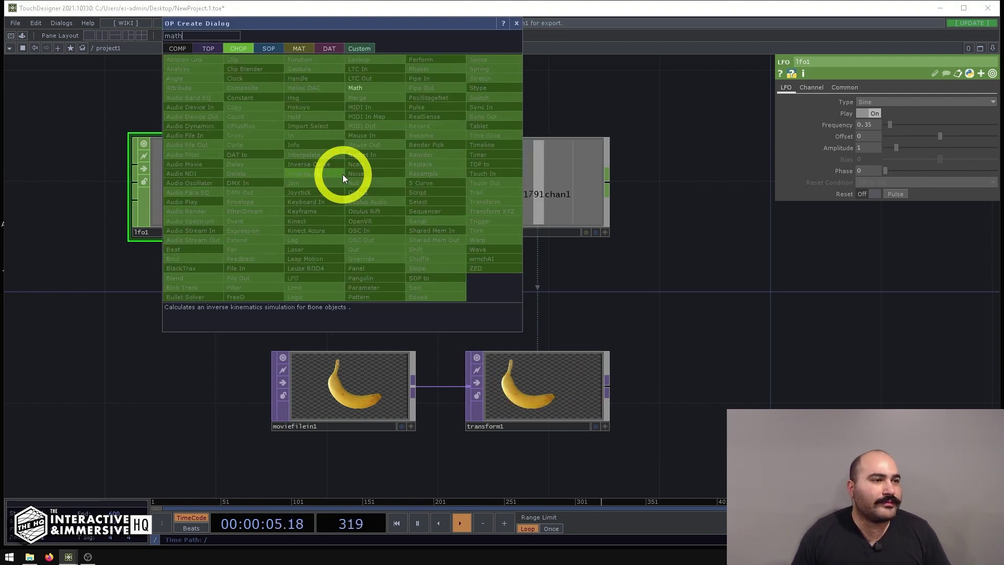
left_click(362, 87)
left_click(370, 190)
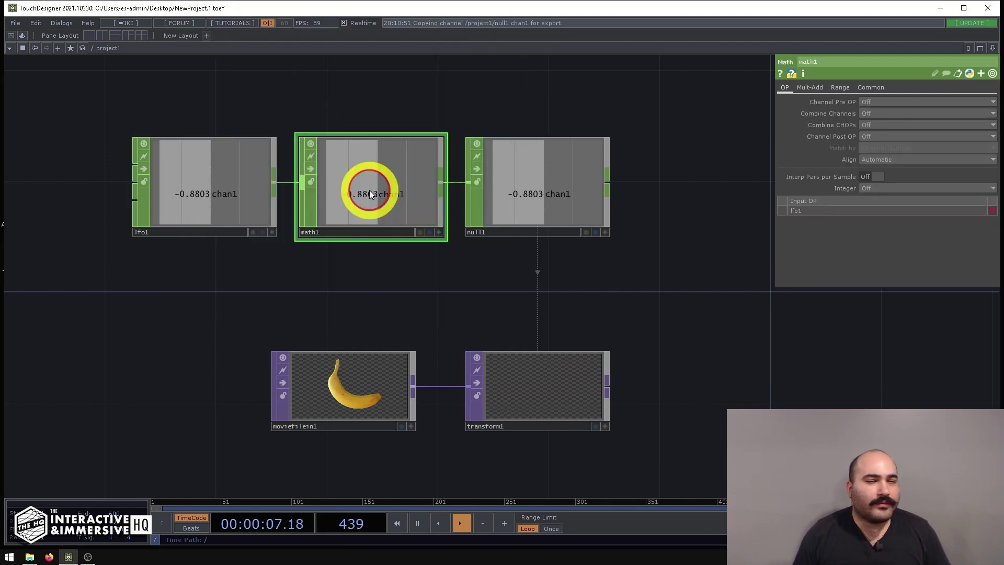
Set math1's first From Range value to -1 on the Range page.
left_click(841, 87)
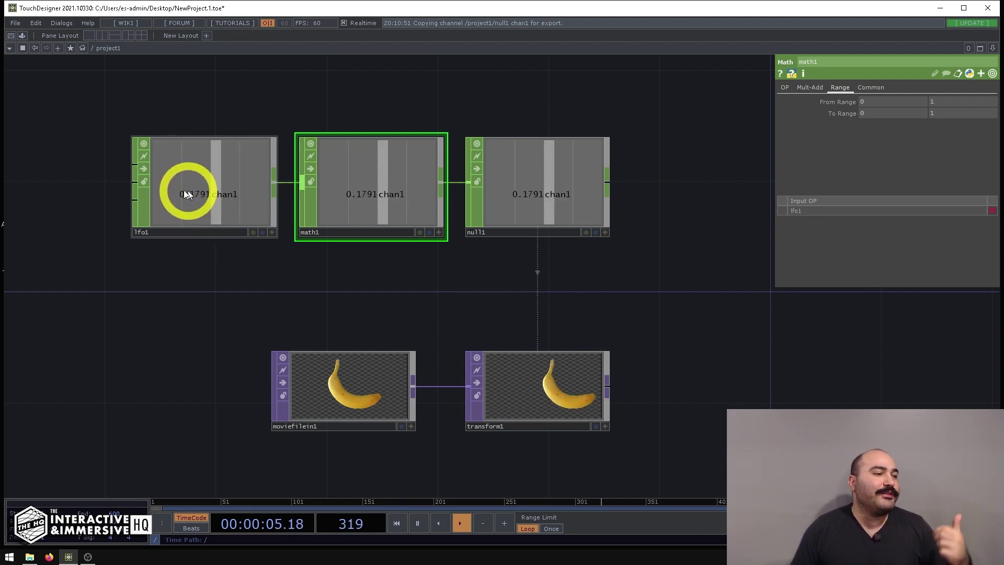
left_click(875, 103)
type("-")
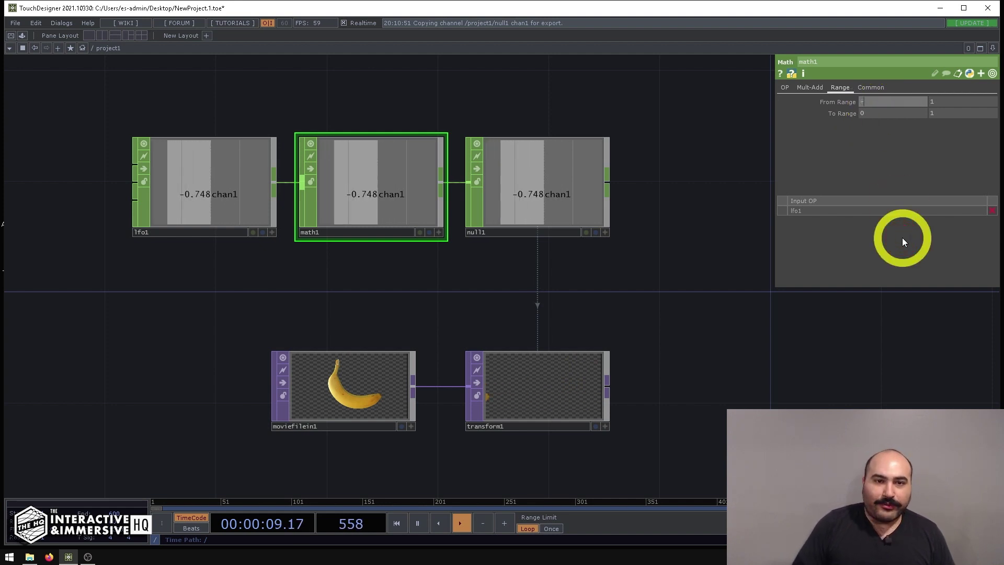
type("1")
key("Return")
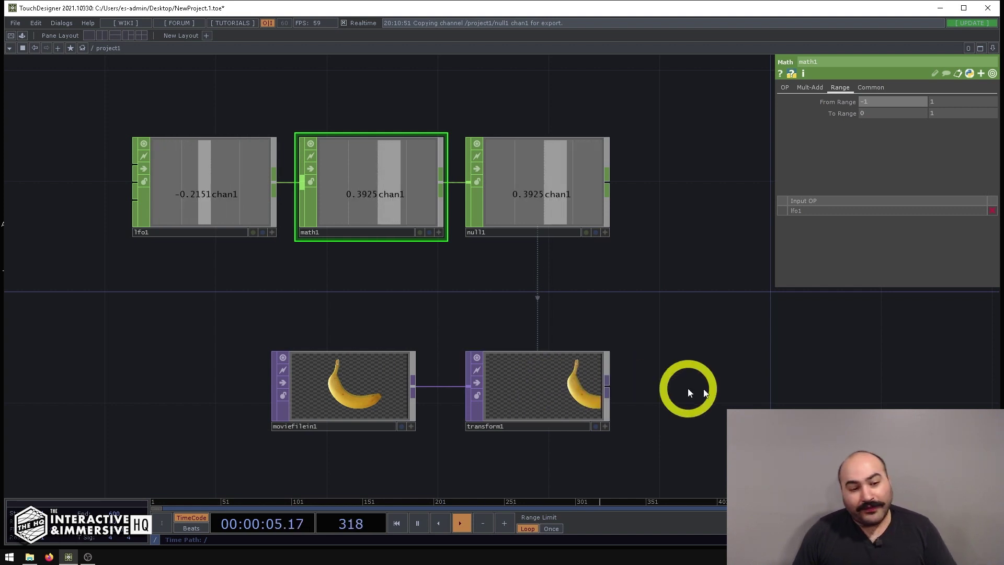
Check transform1's translate parameter and its unit choices.
left_click(577, 380)
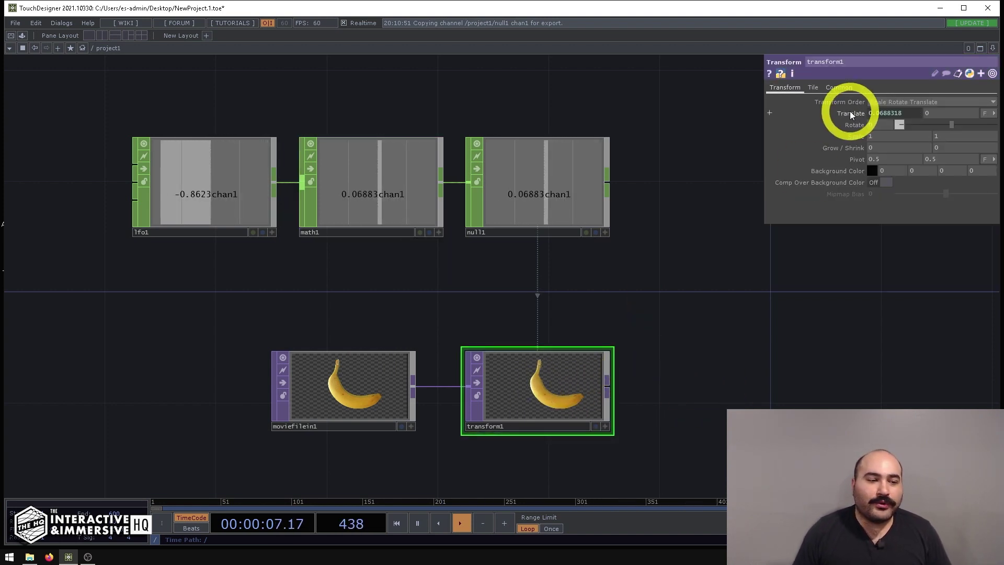
middle_click_drag(842, 120, 851, 114)
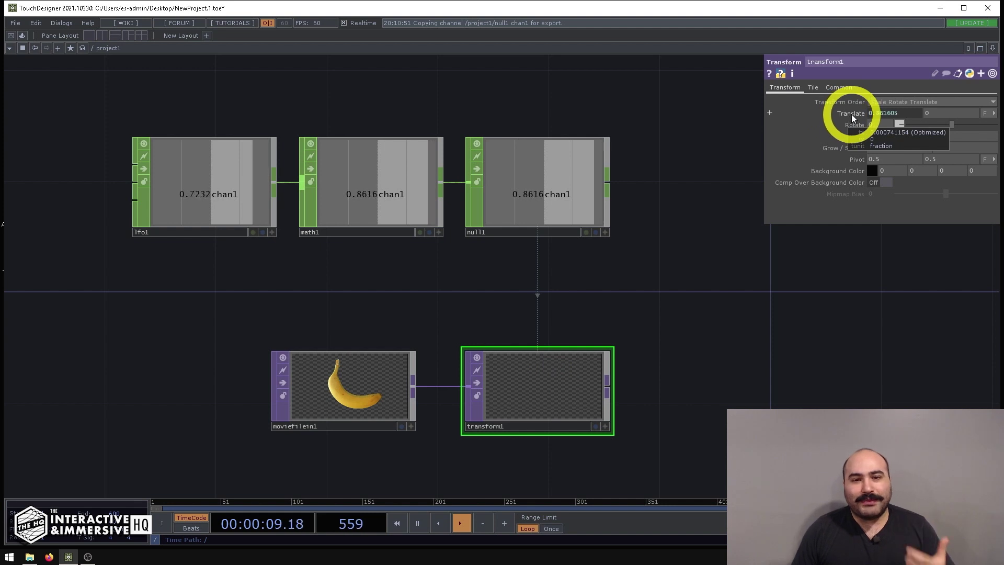
left_click(988, 116)
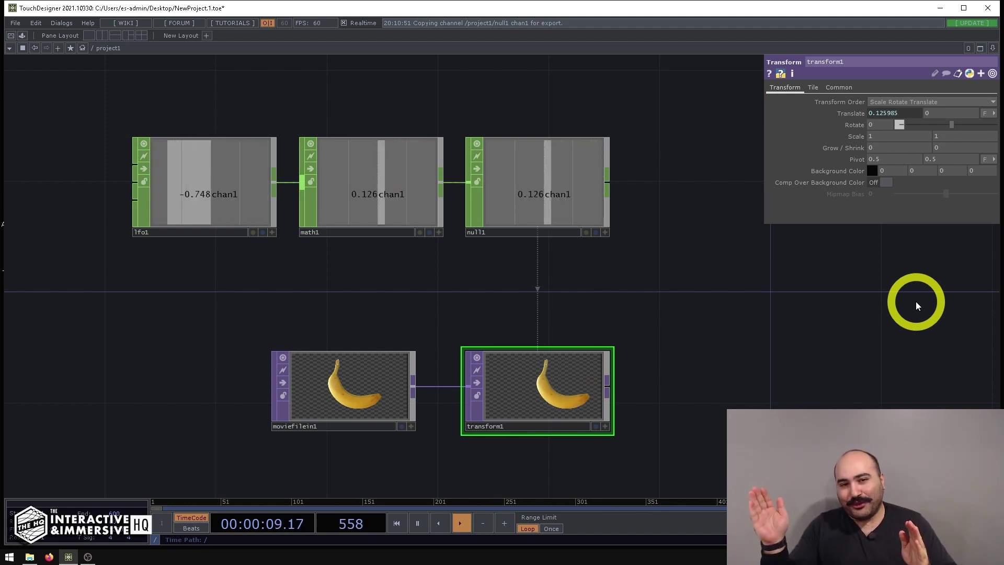
Set math1's To Range to -0.5 and 0.5.
left_click(357, 195)
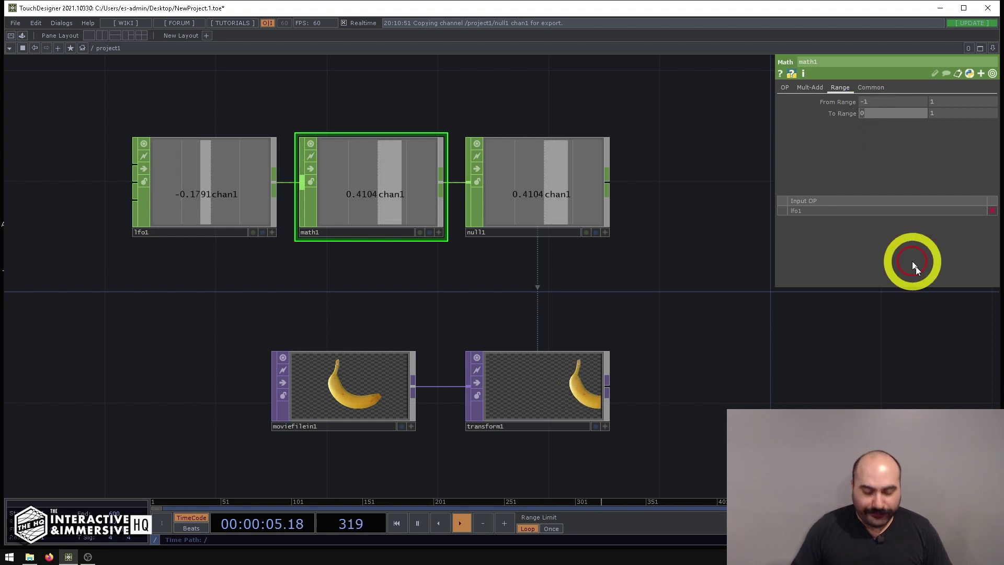
type(".5")
key("Tab")
type("0.5")
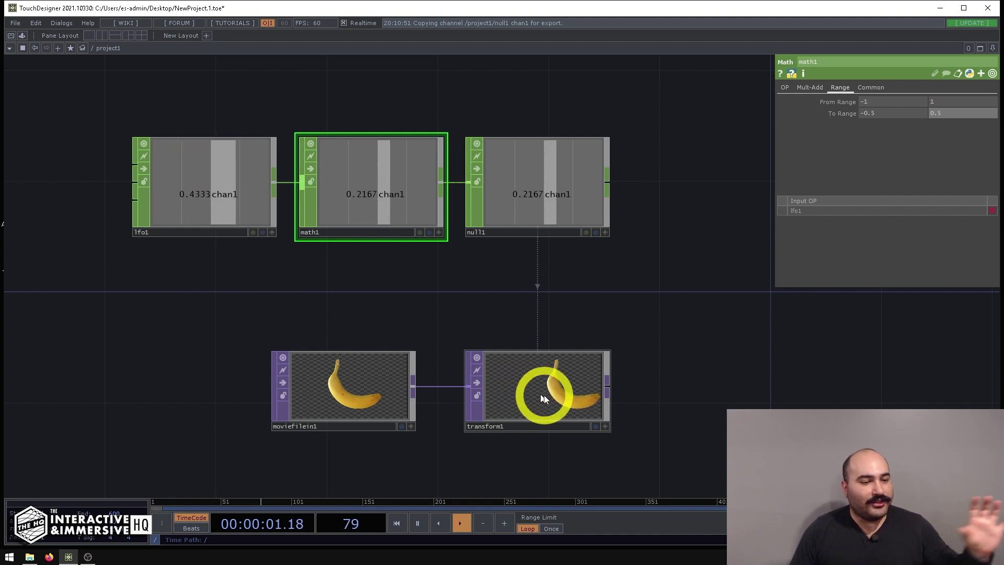
Switch transform1's rotate parameter to accept an expression.
left_click(556, 400)
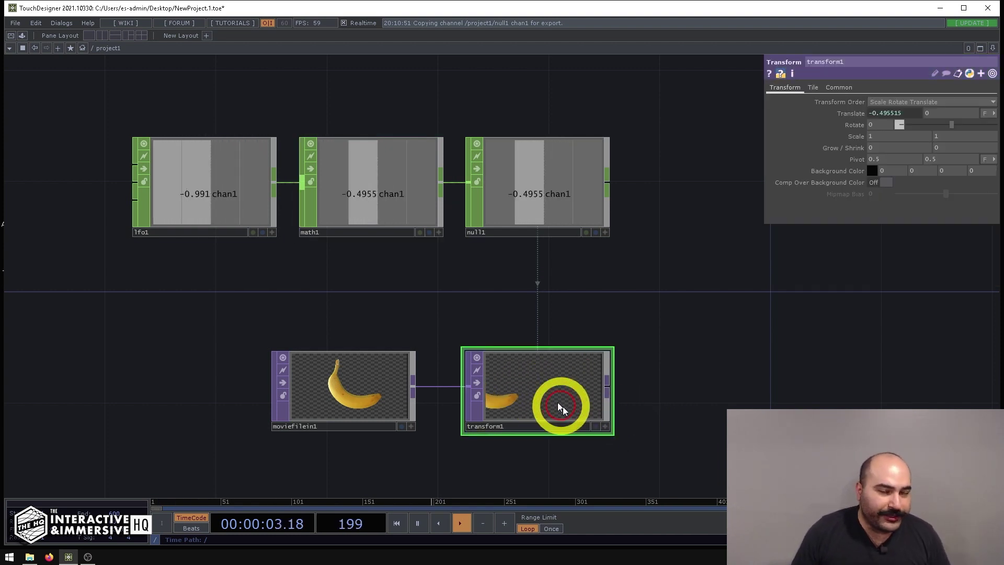
scroll(562, 421, "up", 4)
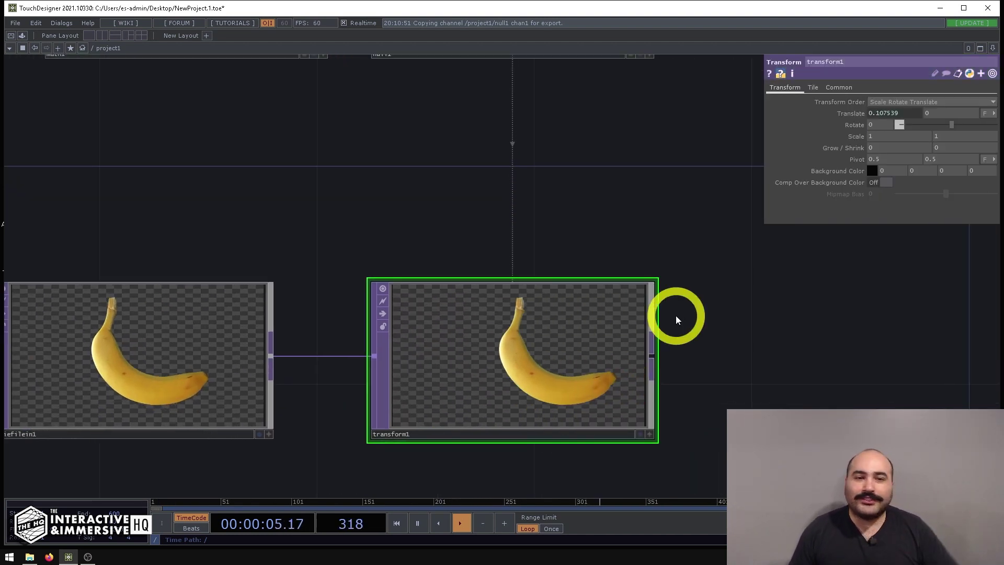
left_click(851, 131)
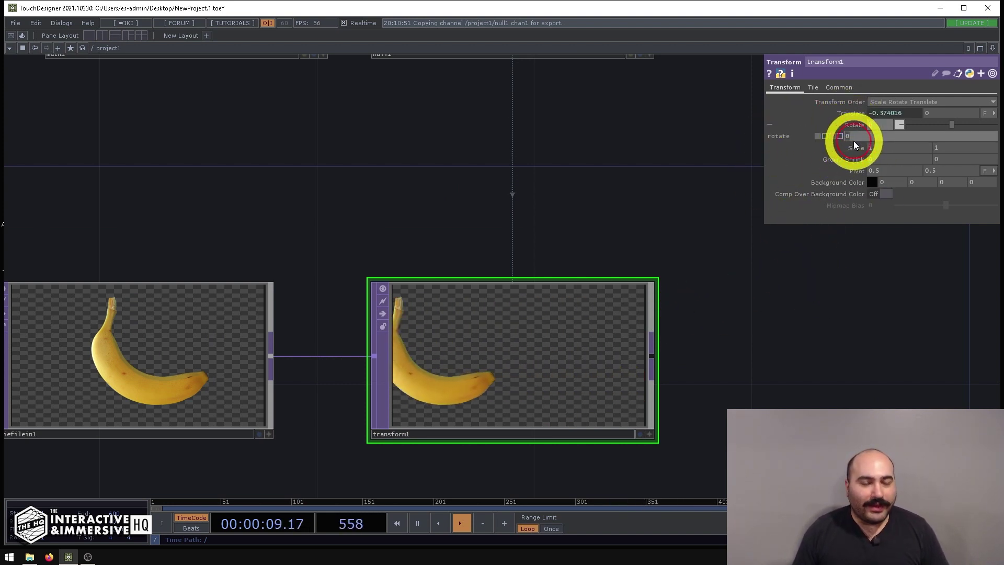
Enter absTime.frame as transform1's rotate expression so the banana spins.
left_click(853, 137)
type("absTime.frame")
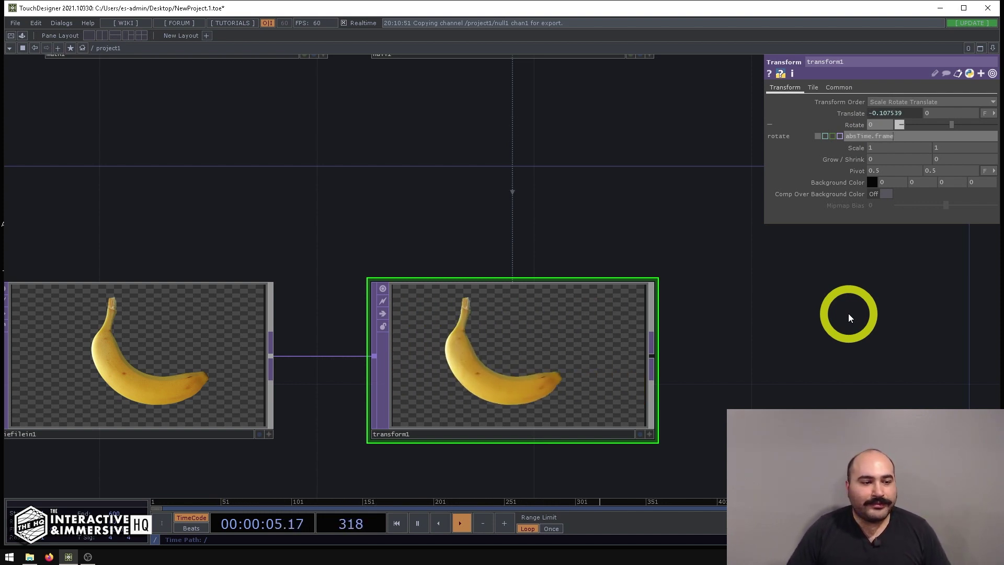
key("Return")
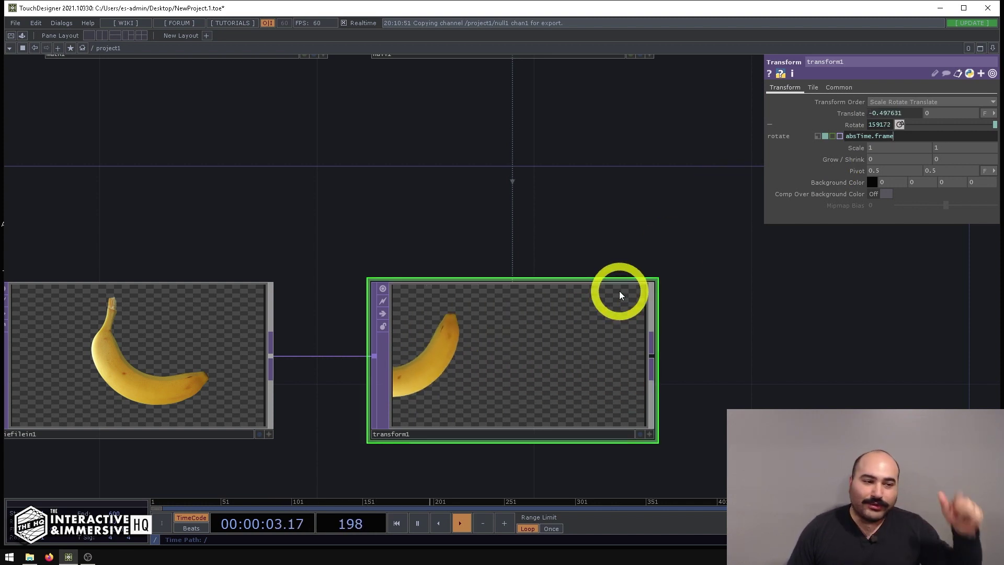
scroll(722, 373, "down", 5)
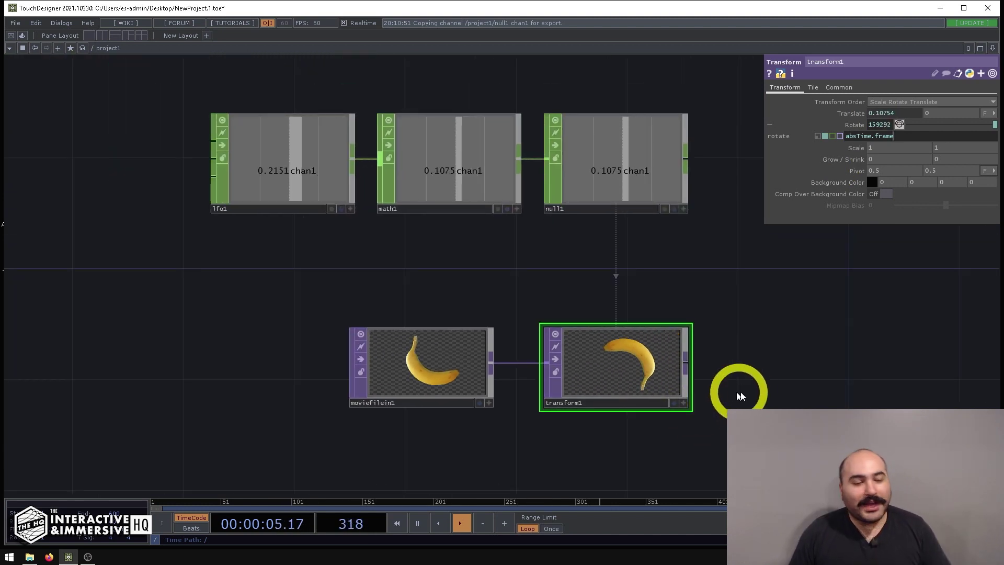
left_click_drag(737, 391, 670, 370)
left_click_drag(700, 405, 566, 353)
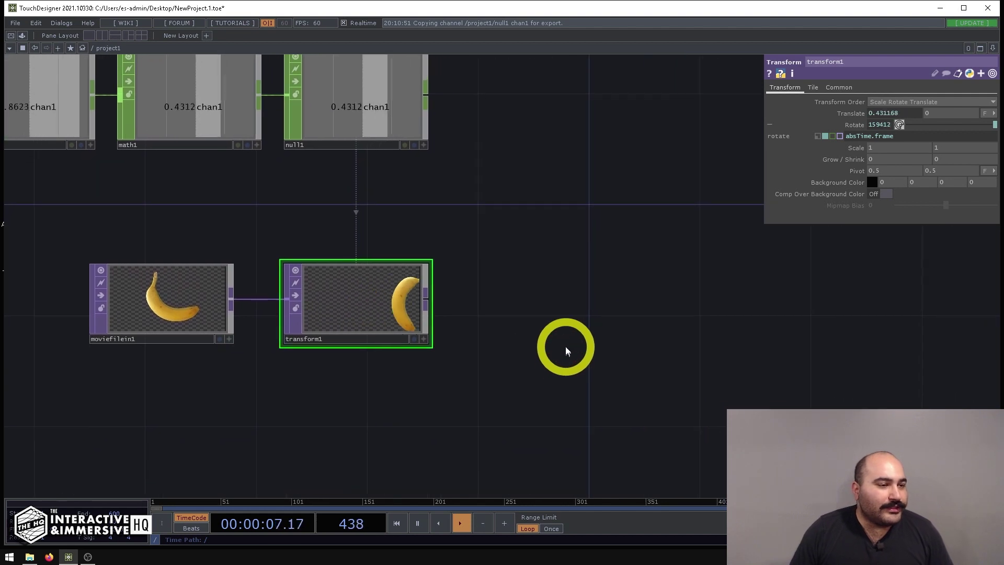
Create a Cache TOP, cache1, and position it right of transform1.
double_click(564, 321)
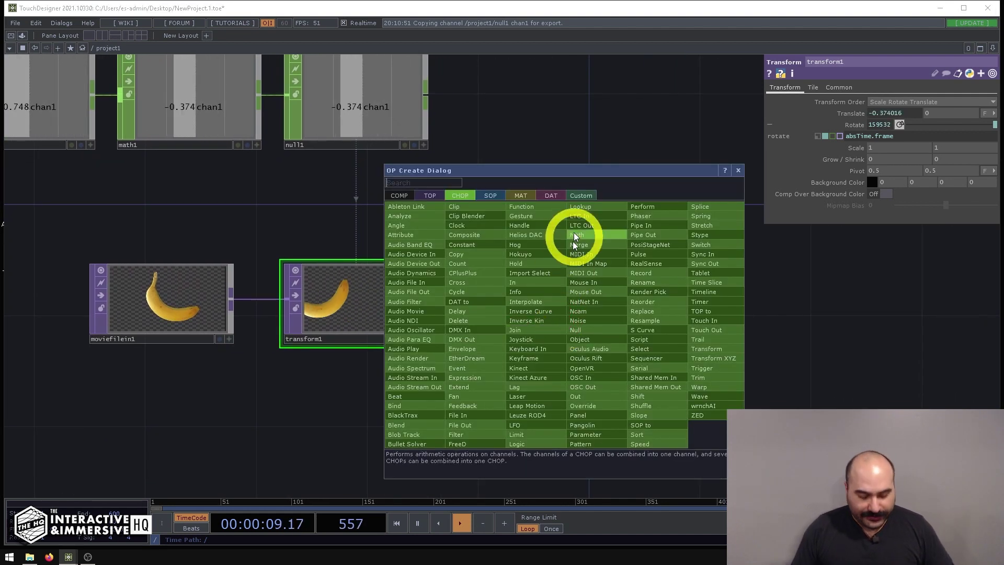
type("cache")
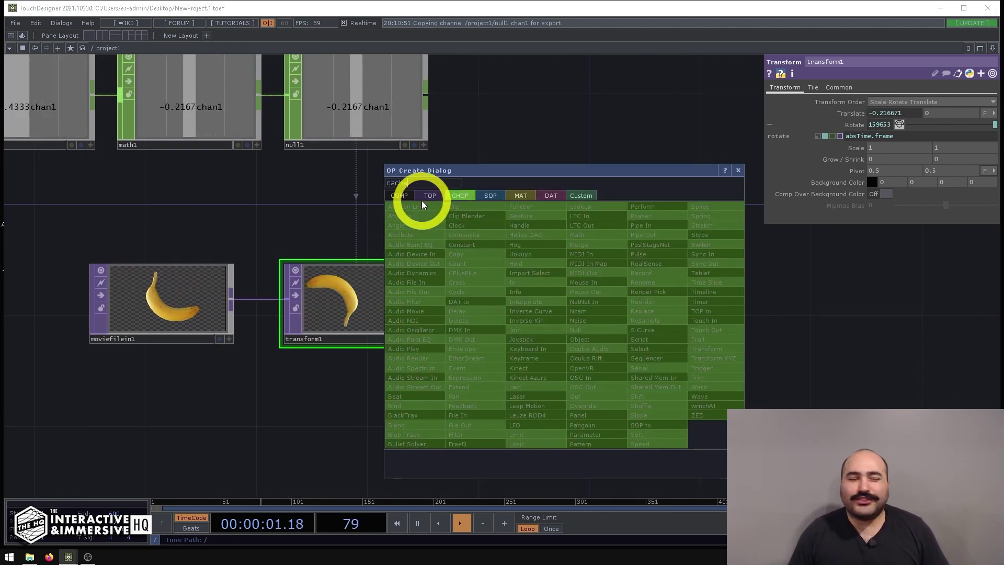
left_click(423, 198)
left_click(413, 254)
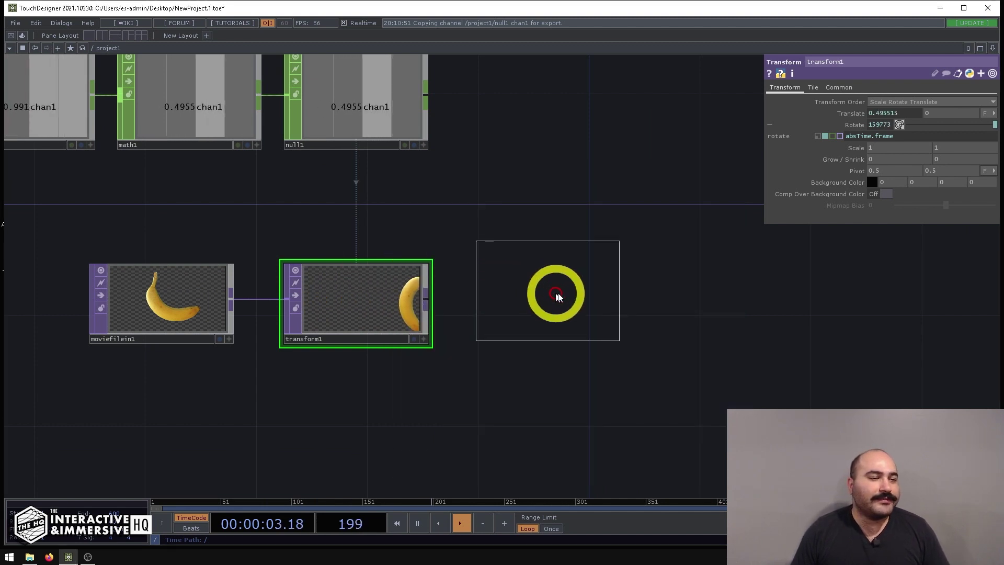
left_click(578, 294)
left_click_drag(603, 301, 621, 313)
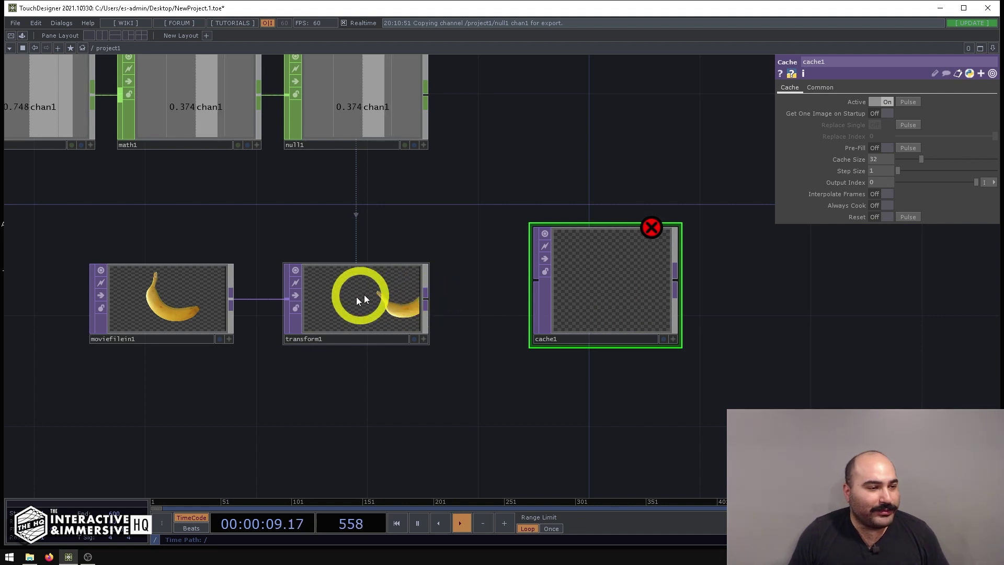
Wire transform1's output into cache1's input.
left_click_drag(429, 299, 535, 281)
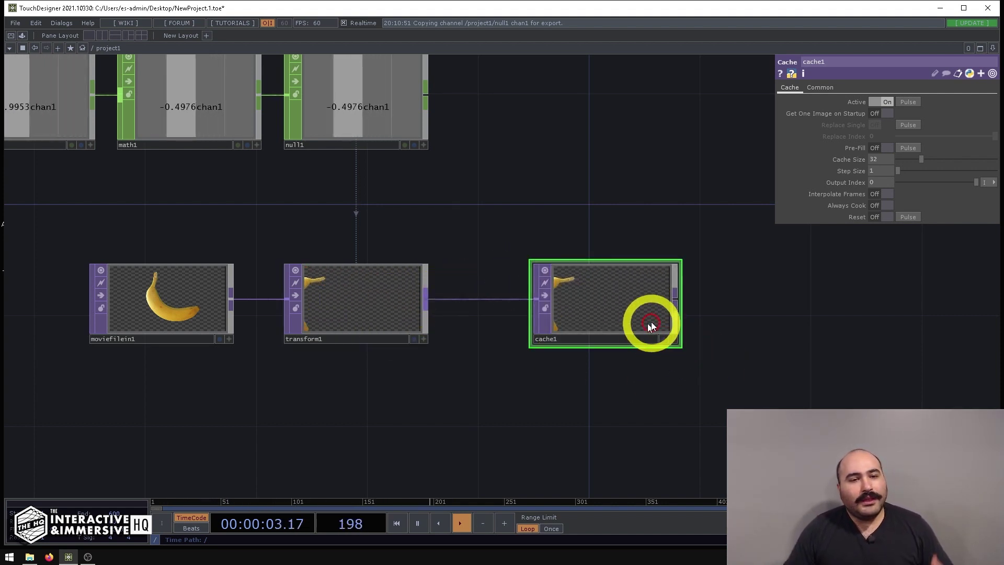
left_click_drag(646, 325, 616, 319)
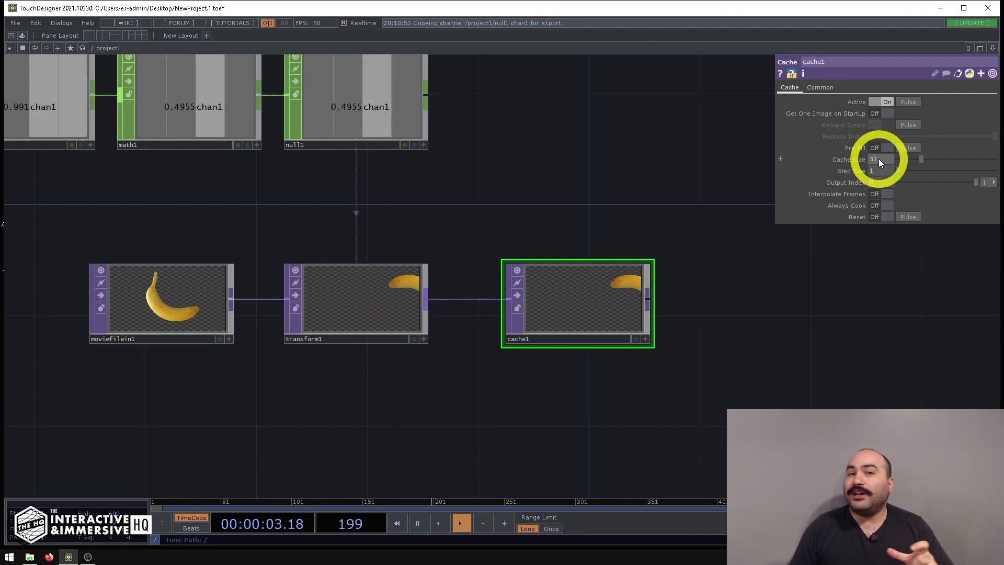
left_click_drag(432, 217, 495, 180)
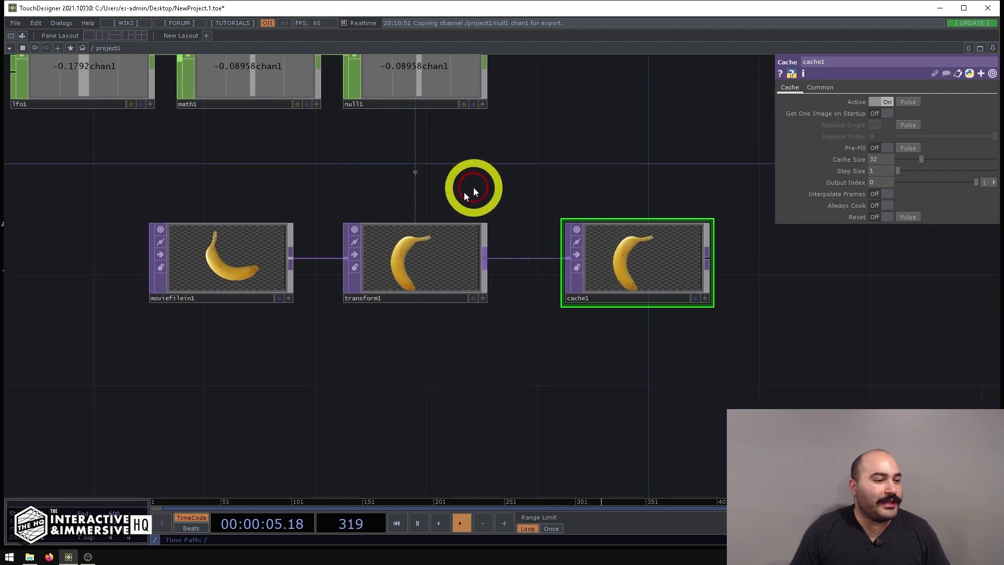
Inspect transform1's info, then view cache1's Cache Size setting.
left_click(424, 247)
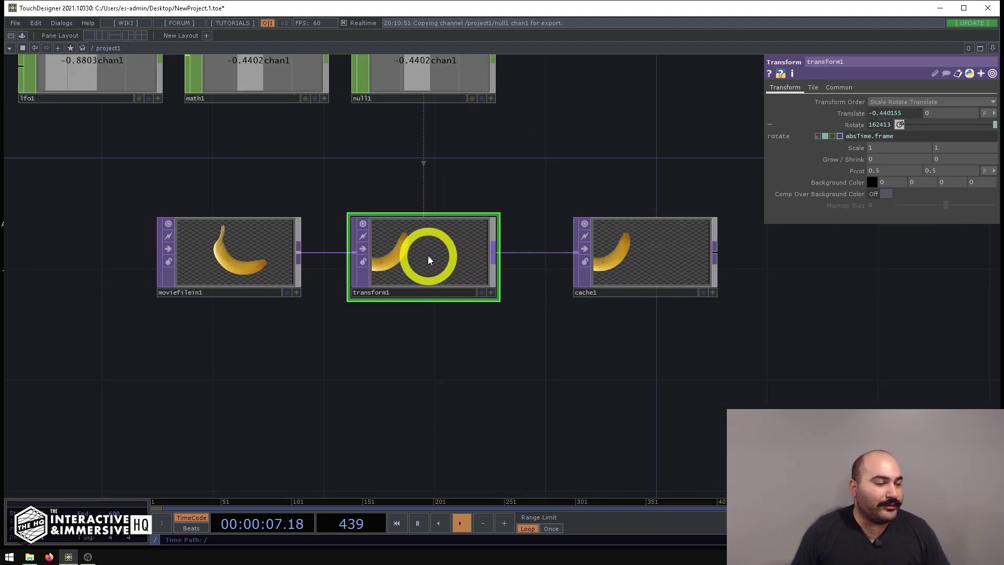
middle_click_drag(433, 257, 526, 194)
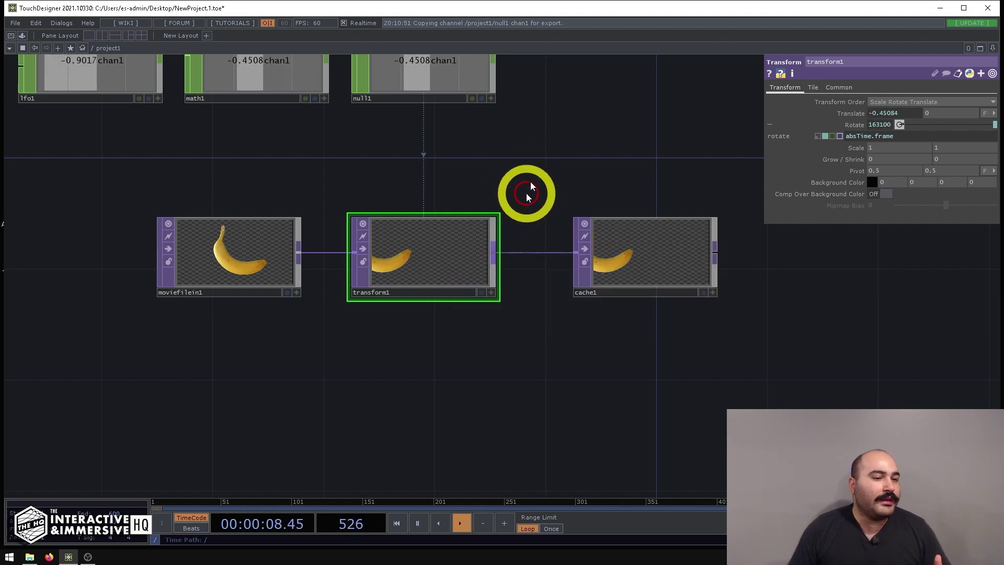
left_click(654, 246)
left_click(867, 154)
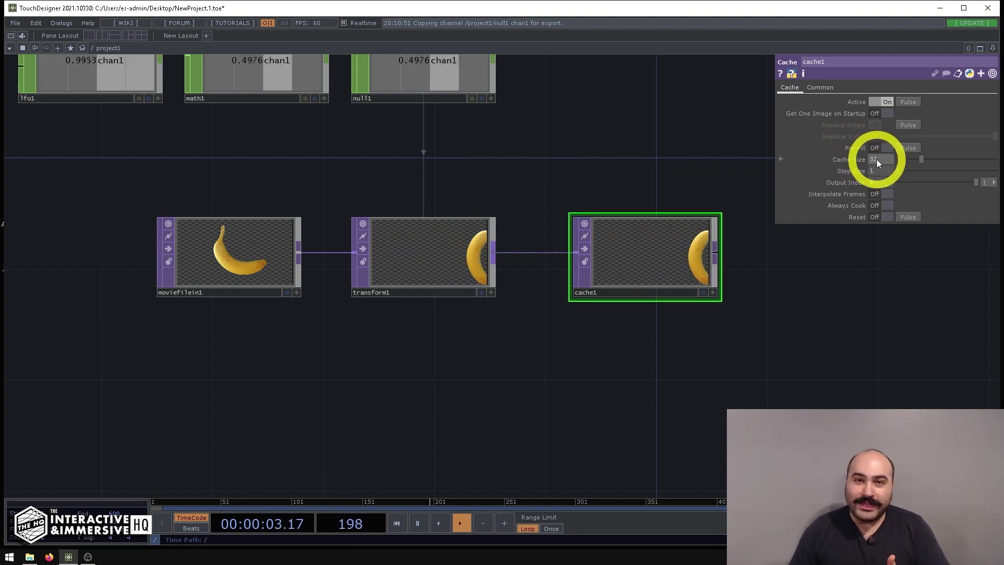
View the resolution and memory info popups for transform1 and cache1.
middle_click(438, 244)
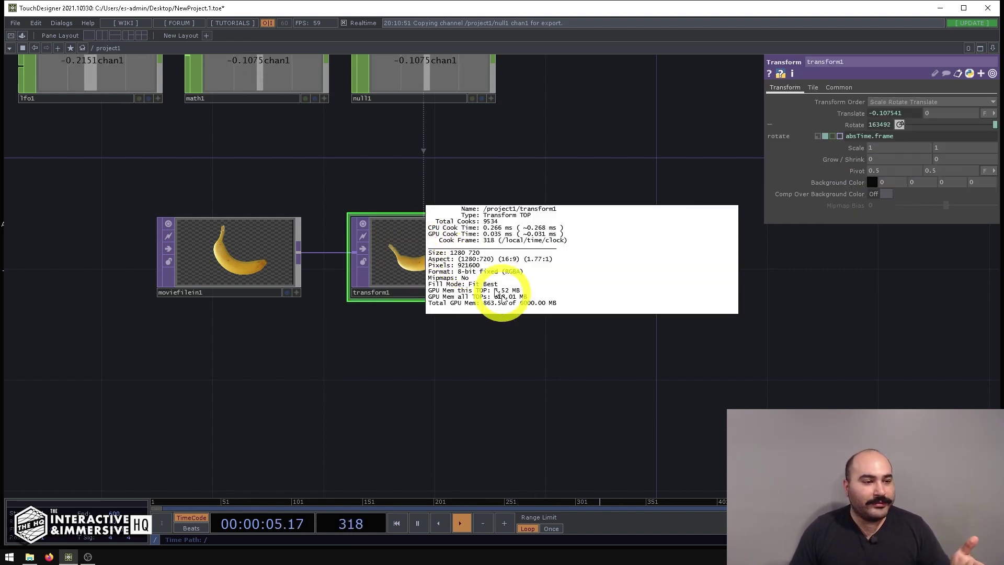
middle_click(630, 252)
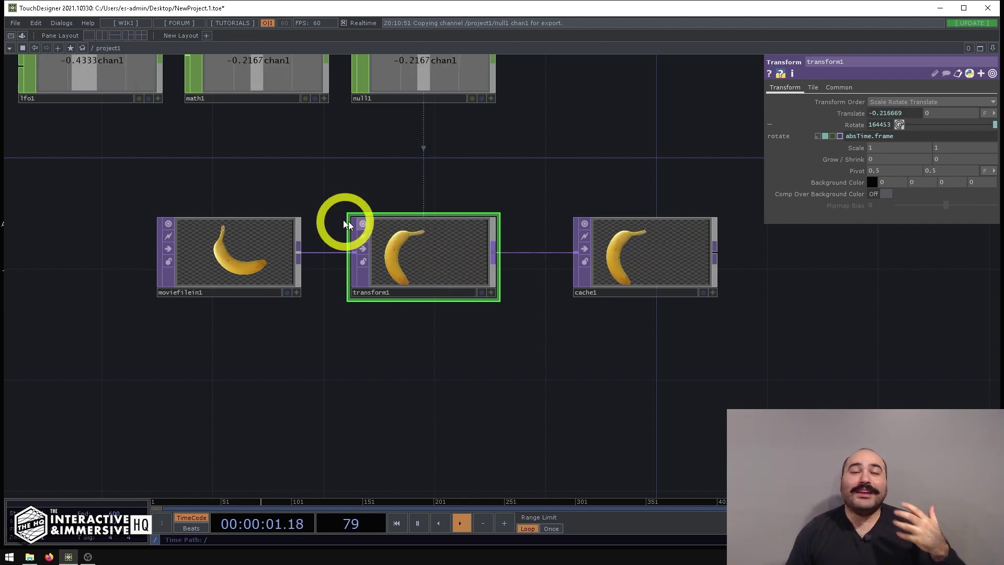
Add a Fit TOP, fit1, between moviefilein1 and transform1.
left_click(262, 246)
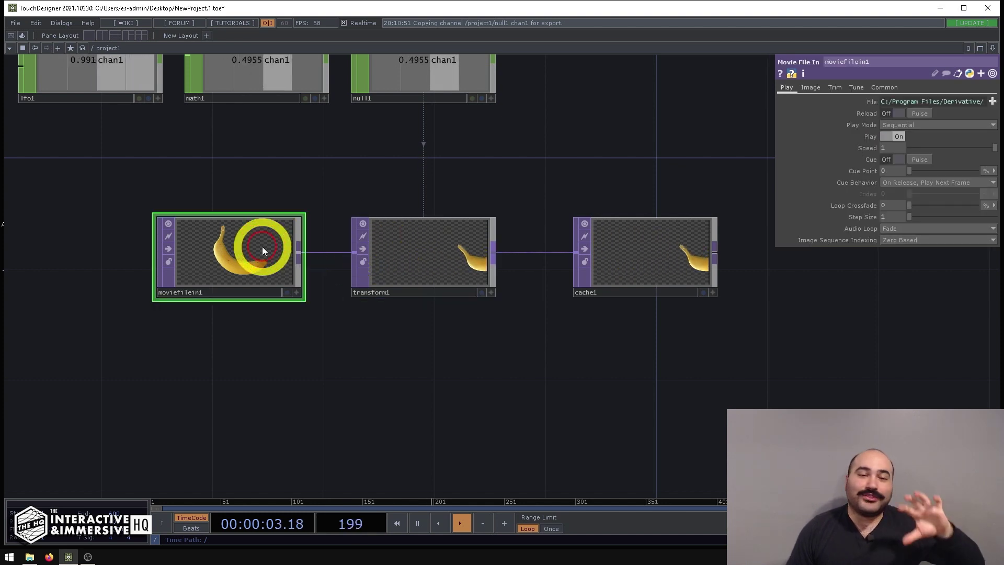
left_click_drag(263, 246, 145, 252)
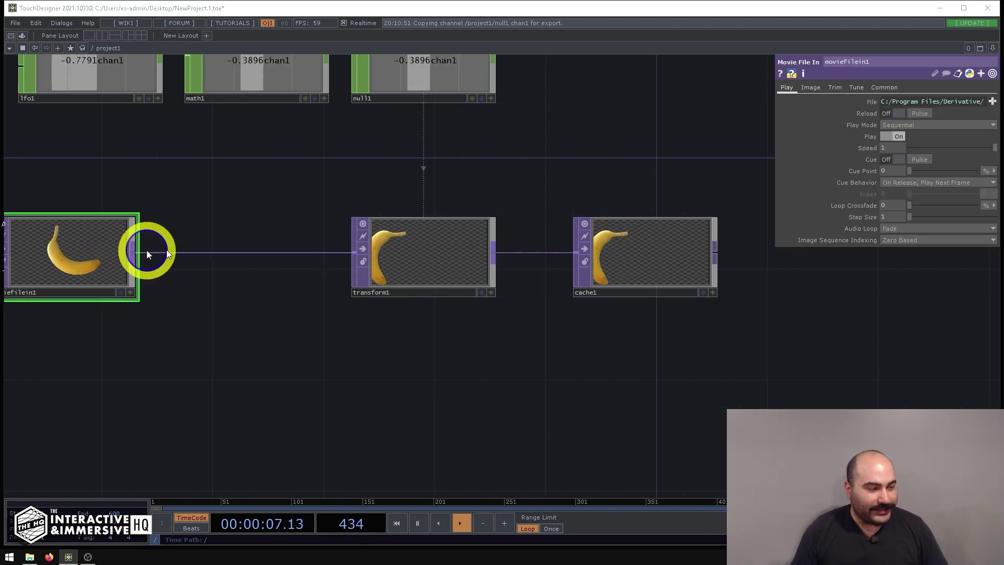
right_click(136, 250)
type("fit")
key("Return")
left_click(202, 255)
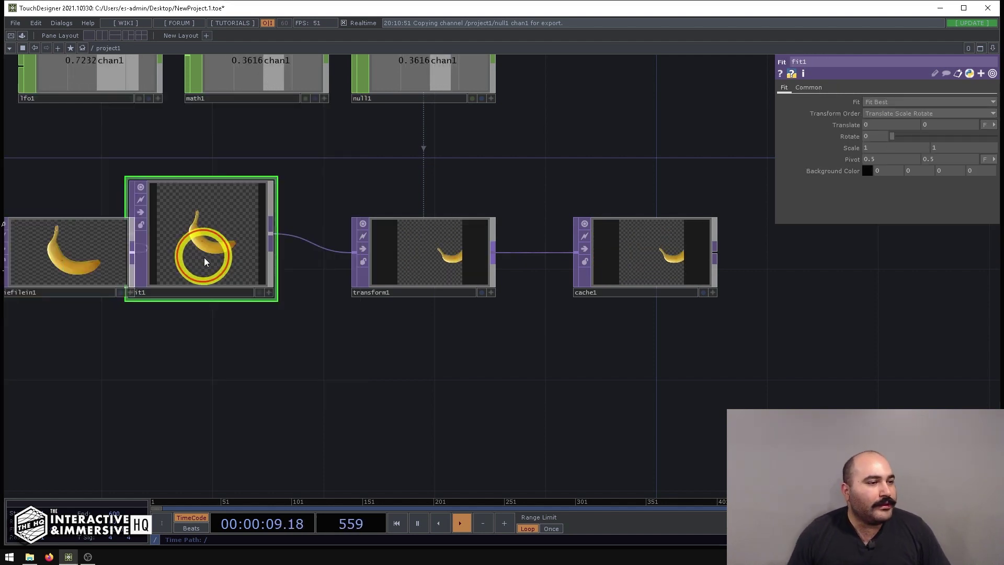
left_click_drag(202, 255, 231, 284)
Set fit1's output resolution to 1920 by 1080.
left_click(809, 87)
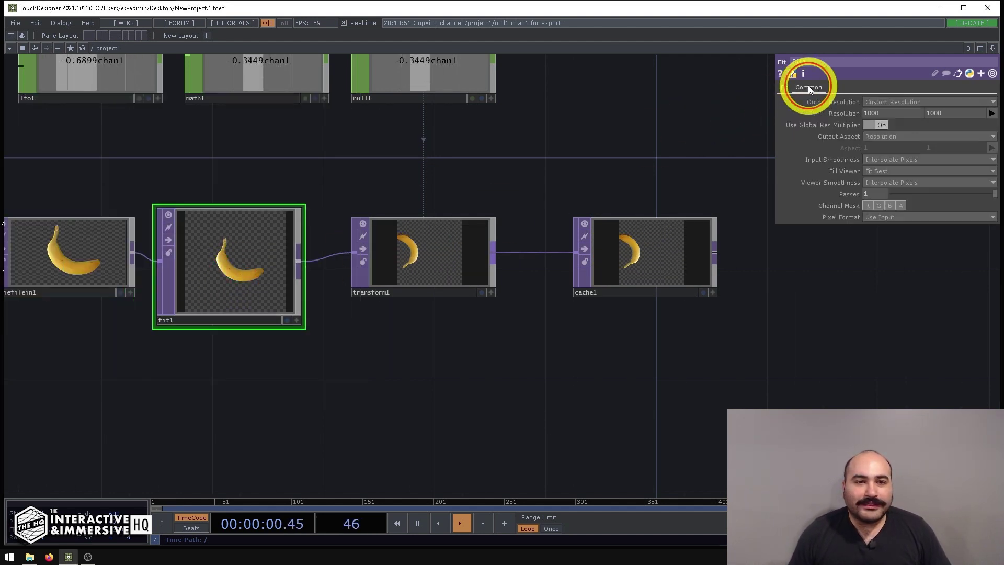
left_click(880, 112)
type("1920")
key("Tab")
type("1080")
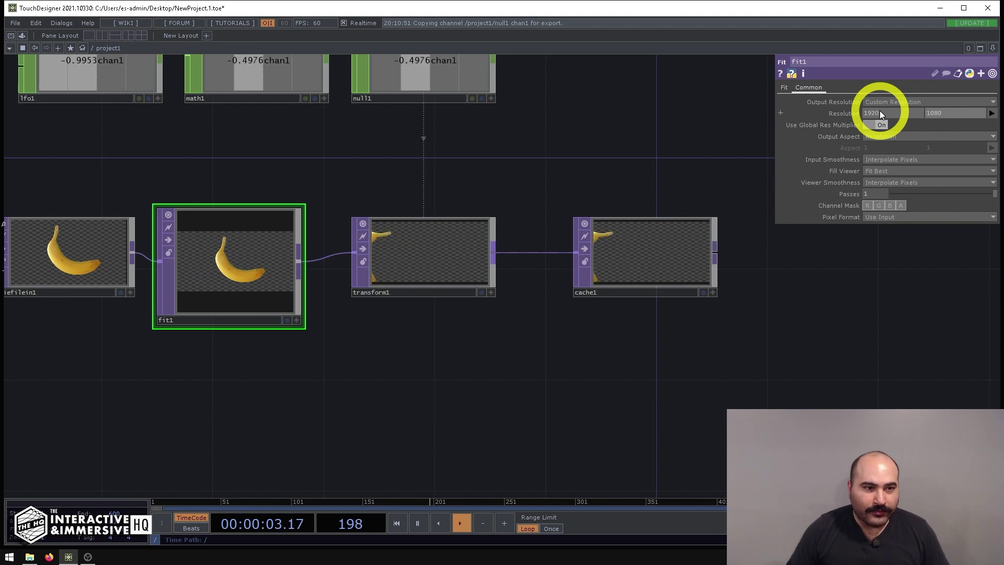
Check cache1's resolution, then delete fit1 and restore moviefilein1 beside transform1.
key("Return")
middle_click_drag(700, 234, 648, 250)
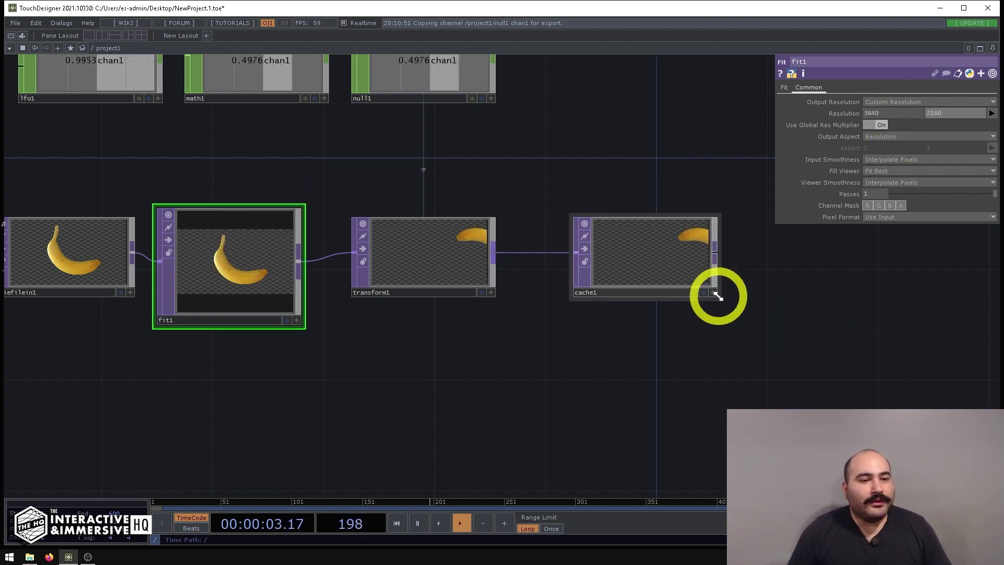
middle_click(647, 256)
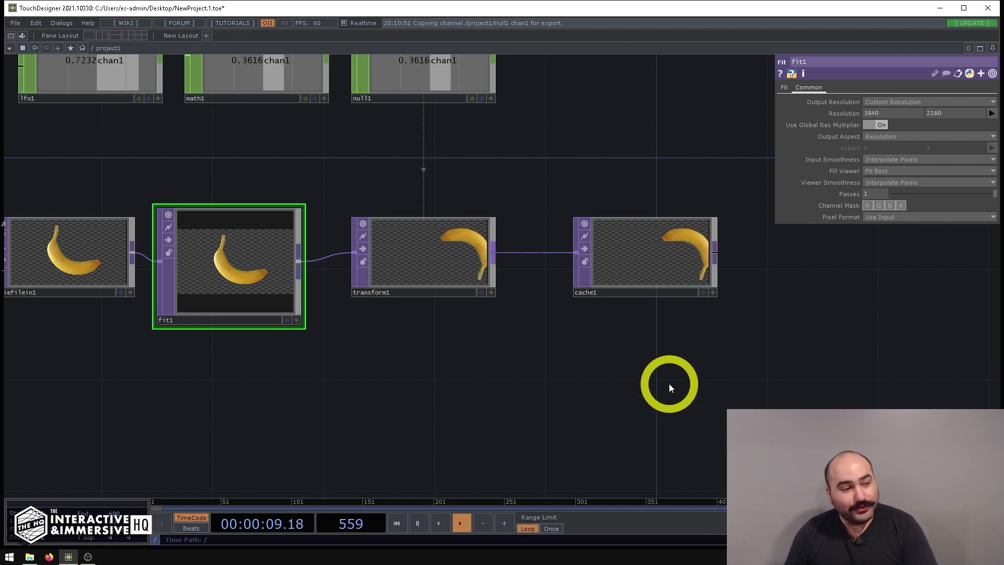
key("Delete")
left_click_drag(99, 254, 288, 257)
left_click(605, 244)
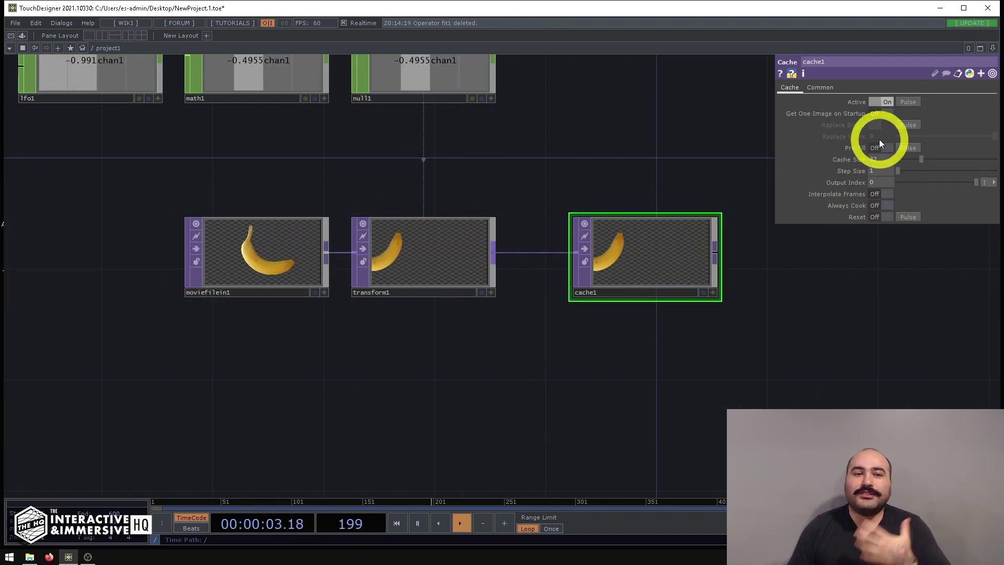
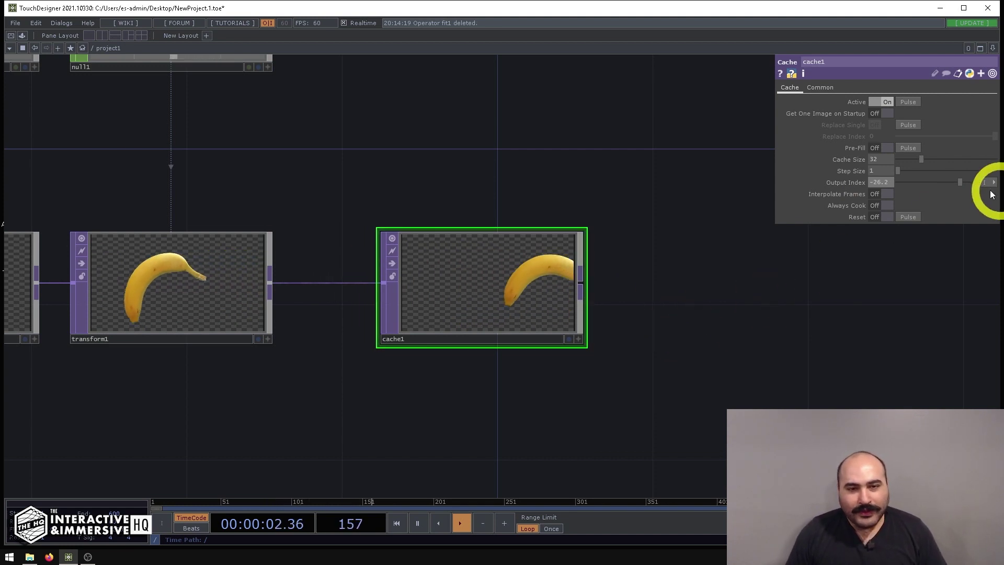
Set cache1's Output Index to 0 so it shows the same banana frame as transform1.
left_click(883, 183)
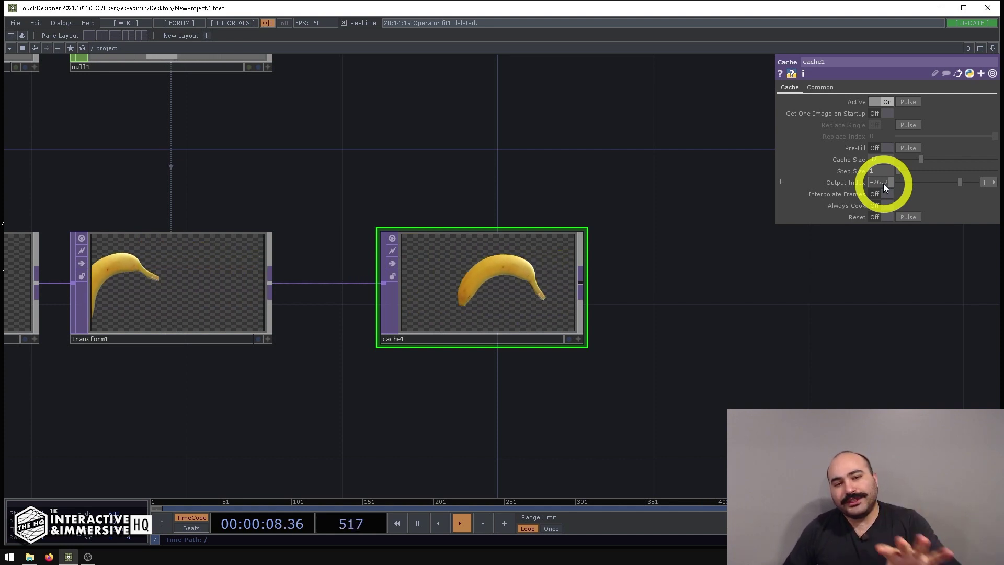
type("0")
key("Return")
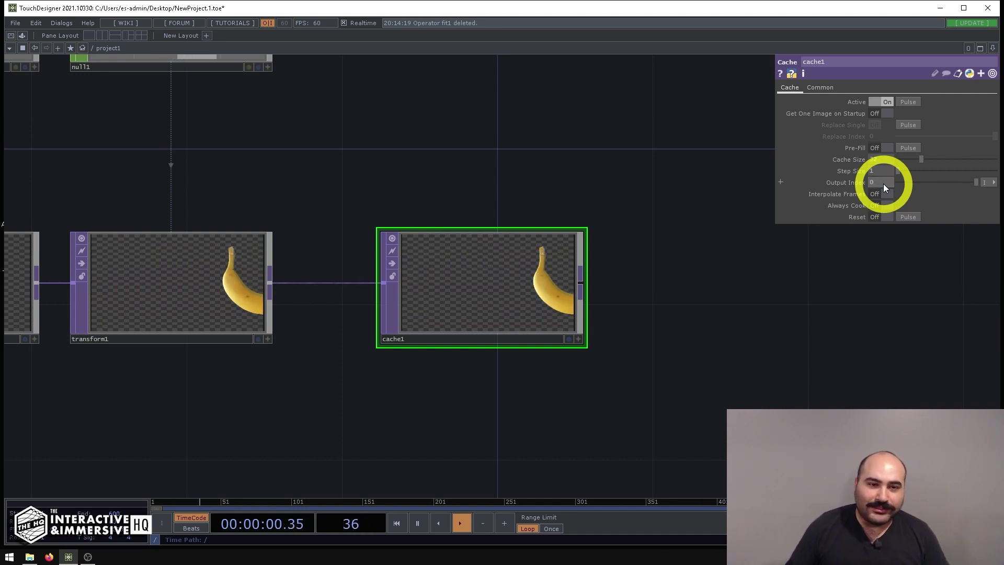
Add a Cache Select TOP, cacheselect1, and position it beside the existing chain.
left_click_drag(778, 272, 543, 236)
key("Tab")
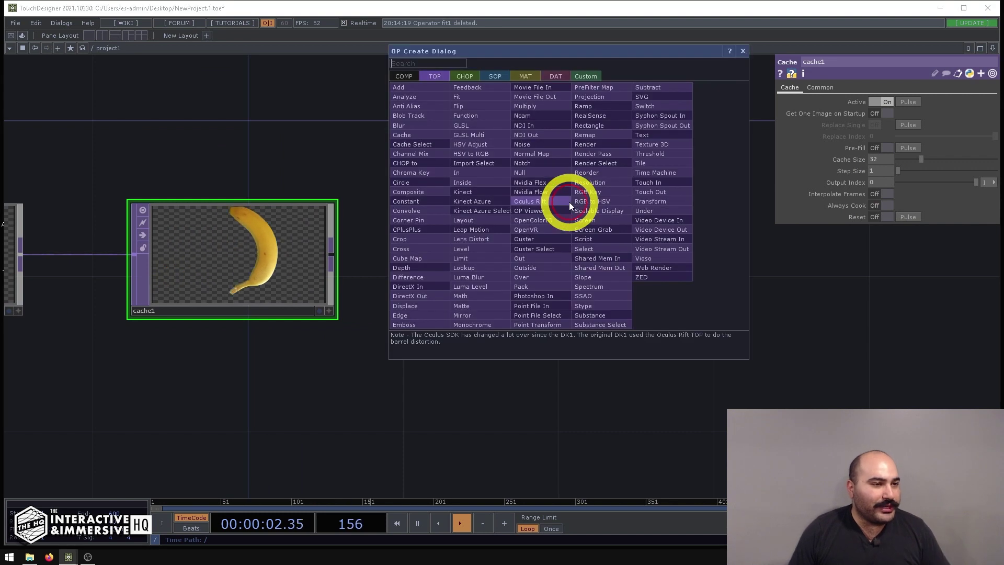
left_click(414, 146)
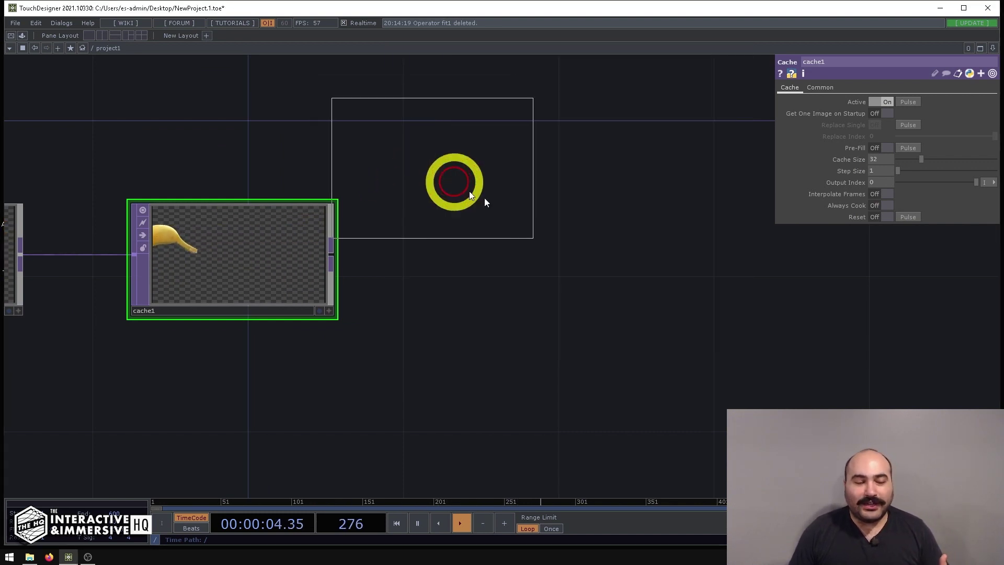
left_click(596, 215)
left_click_drag(600, 225, 600, 187)
scroll(600, 186, "down", 2)
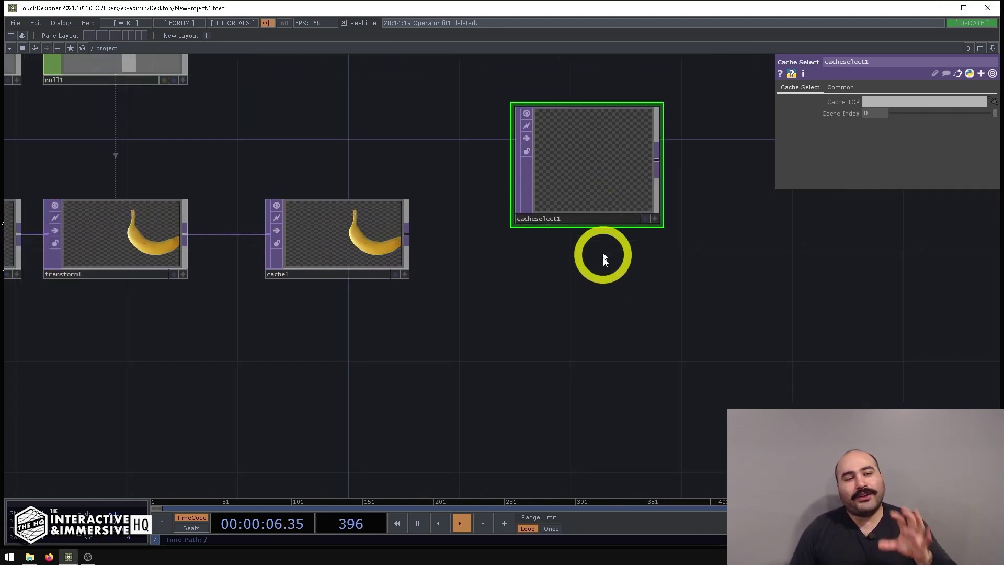
left_click_drag(610, 279, 674, 325)
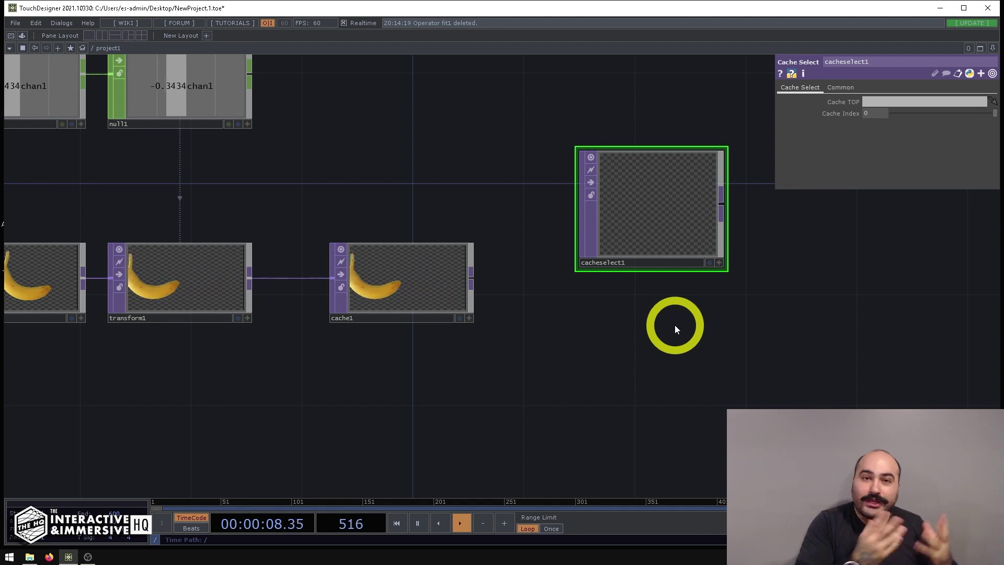
Point cacheselect1 at cache1, scrubbing its Cache Index to -30 and back to 0.
left_click(413, 287)
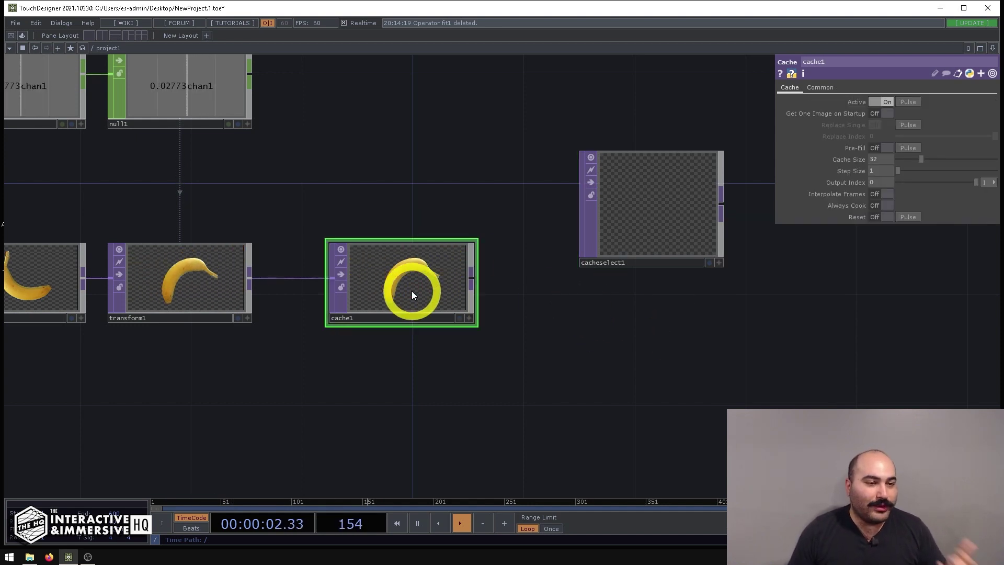
left_click(651, 223)
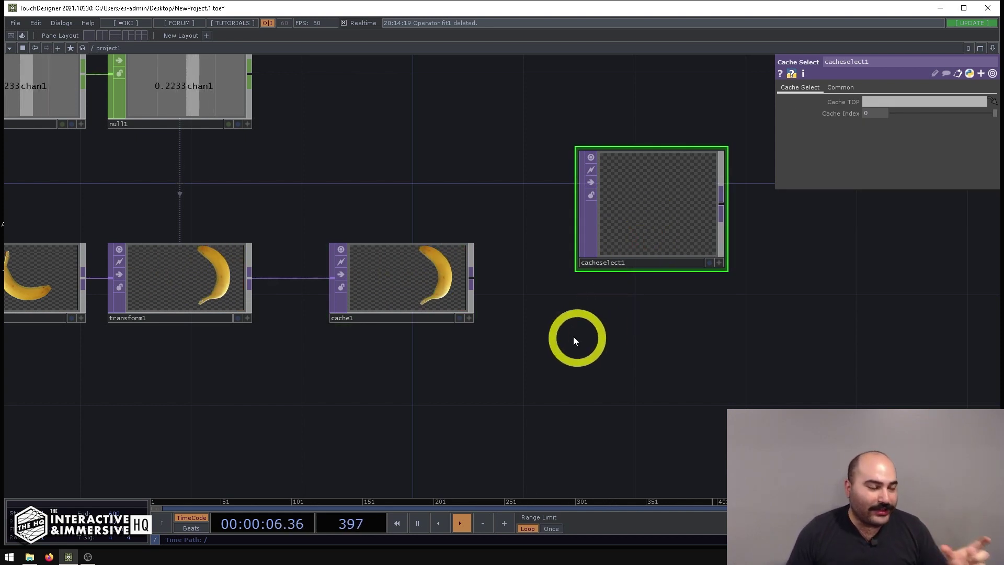
left_click(413, 275)
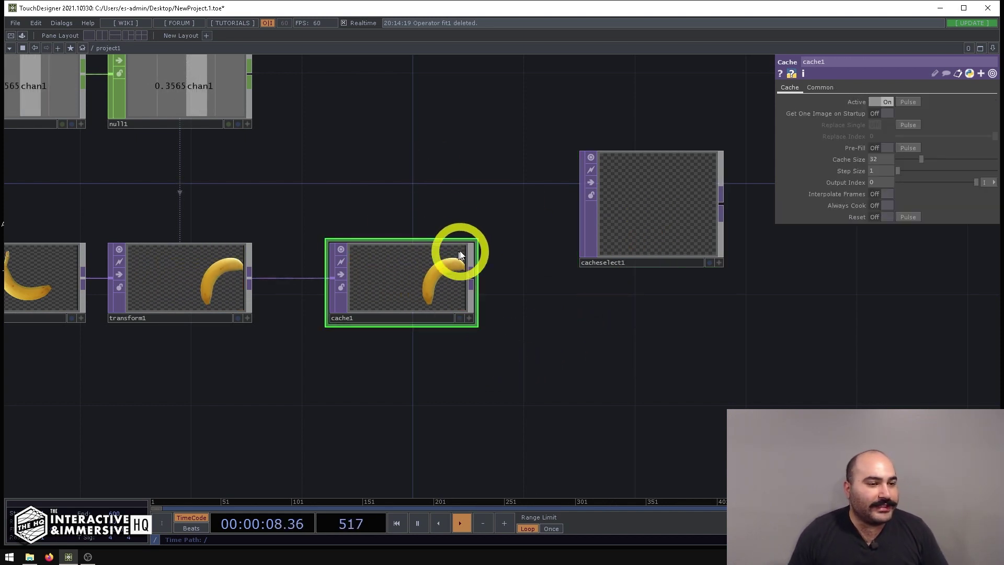
left_click(645, 207)
left_click_drag(419, 258, 883, 101)
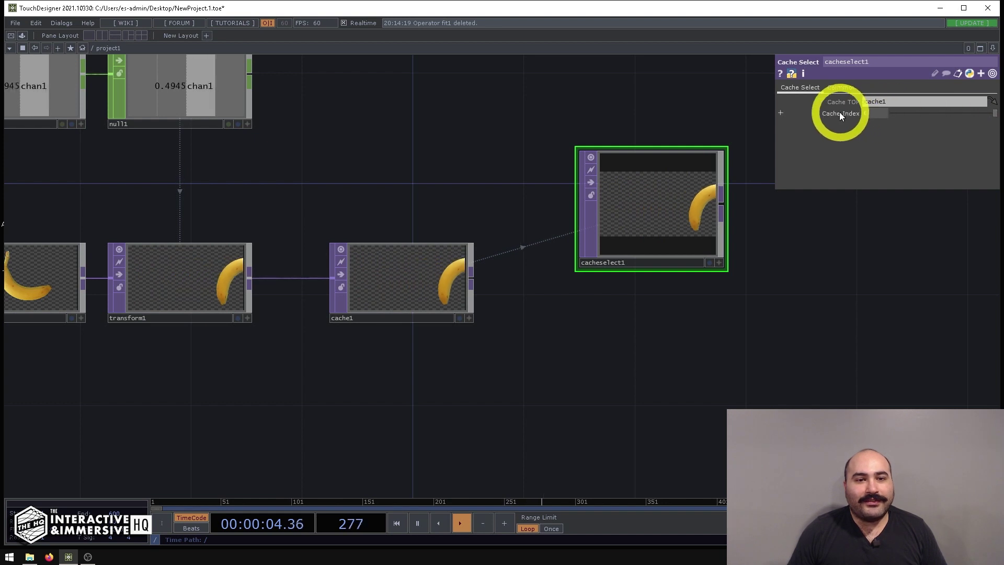
left_click_drag(995, 115, 971, 114)
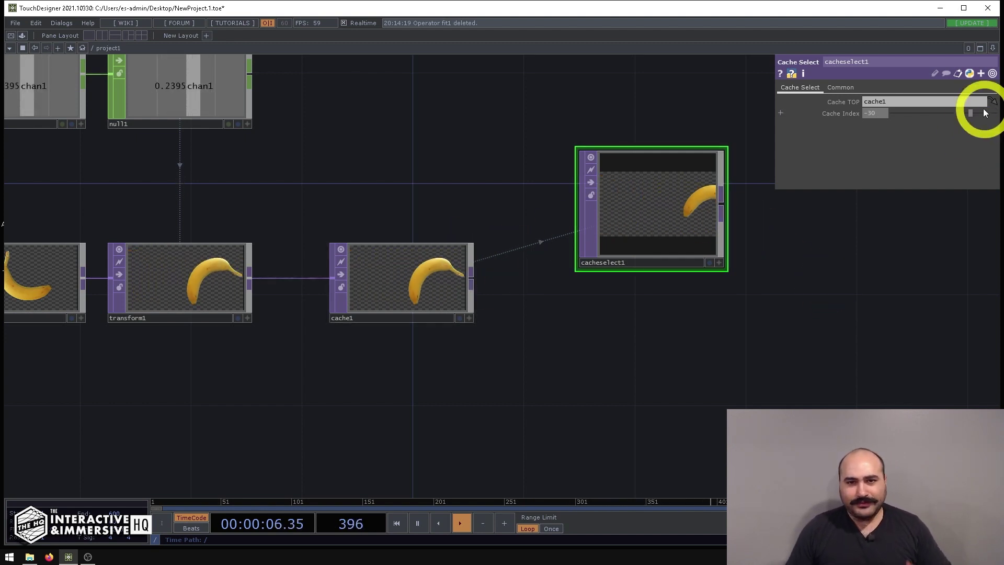
left_click_drag(971, 113, 1000, 120)
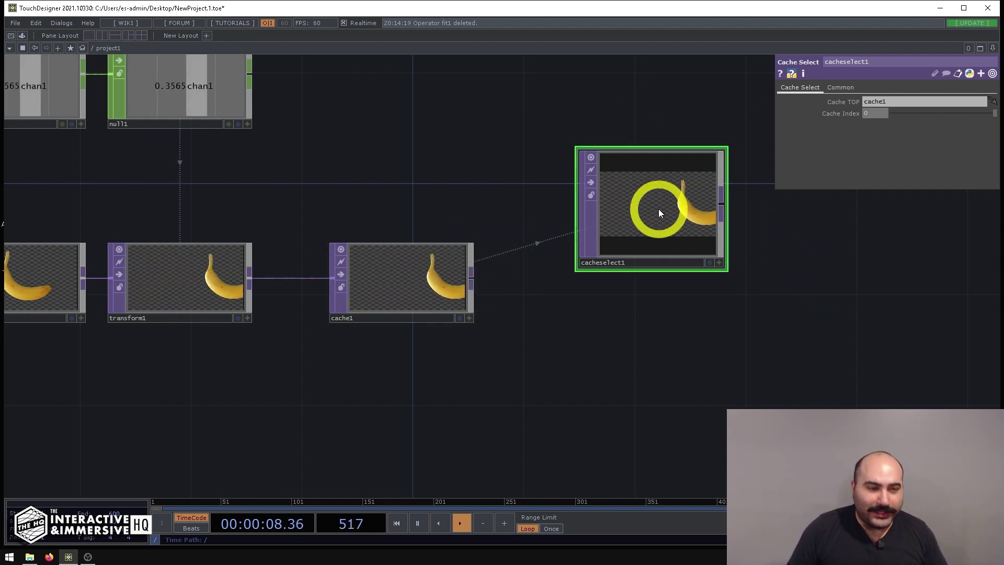
left_click_drag(706, 342, 673, 262)
scroll(664, 302, "down", 3)
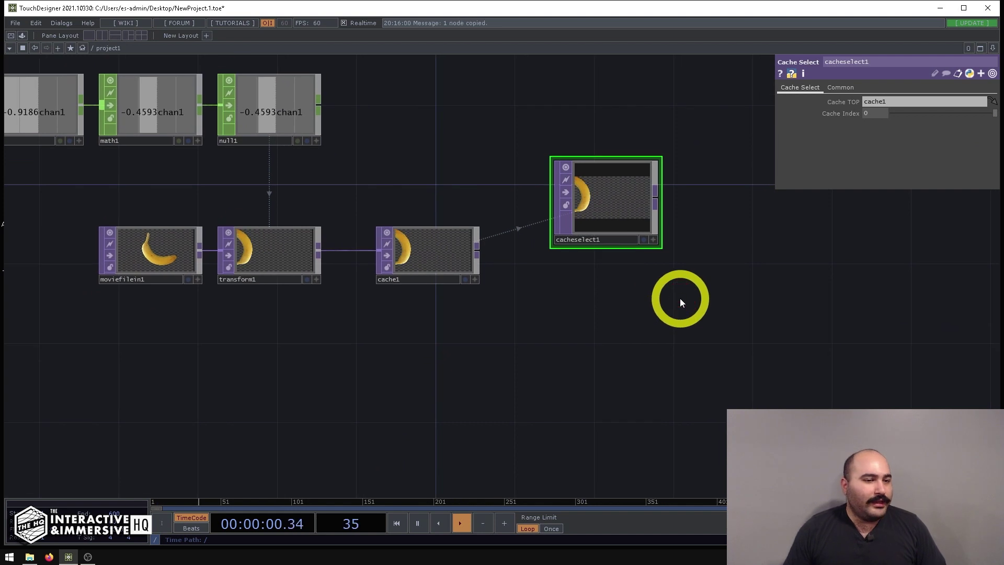
Paste copies of cacheselect1 and inspect cacheselect2's info readout.
key("ctrl+v")
key("ctrl+v")
key("ctrl+v")
left_click_drag(716, 357, 683, 178)
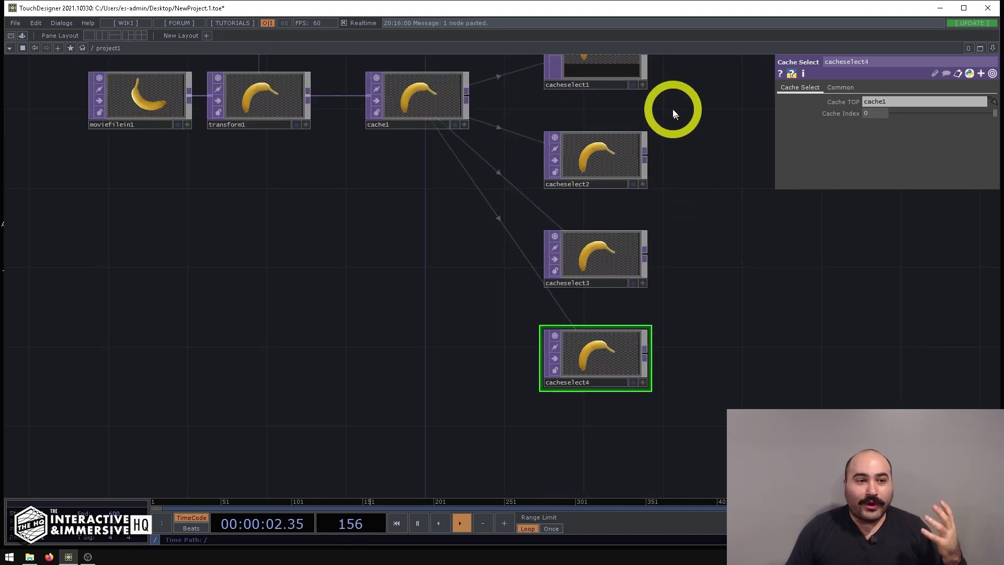
middle_click(605, 155)
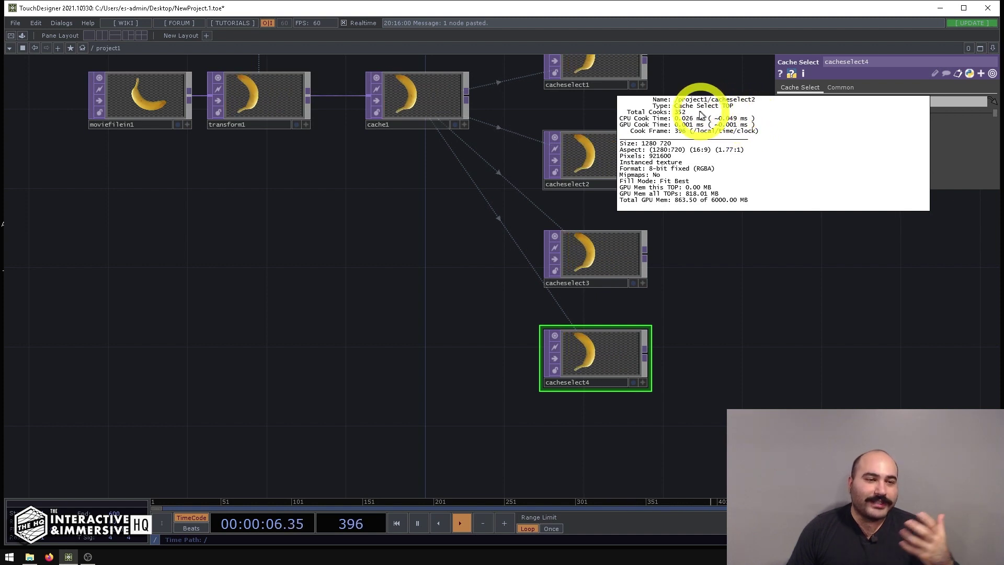
middle_click_drag(688, 131, 695, 192)
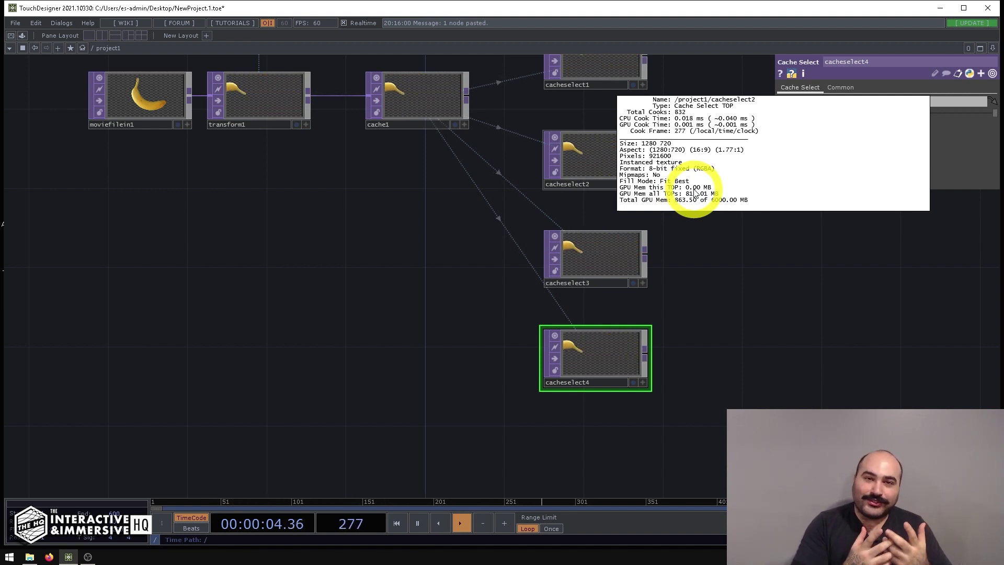
middle_click_drag(695, 192, 694, 193)
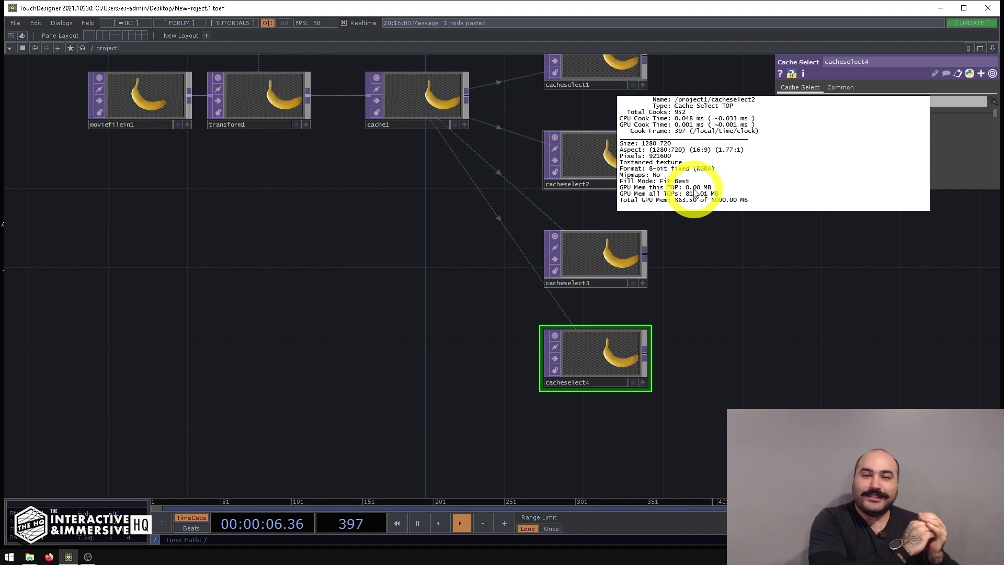
middle_click_drag(695, 192, 708, 271)
scroll(706, 274, "down", 4)
Paste more copies up to cacheselect7 and arrange them in an evenly spaced column.
key("ctrl+v")
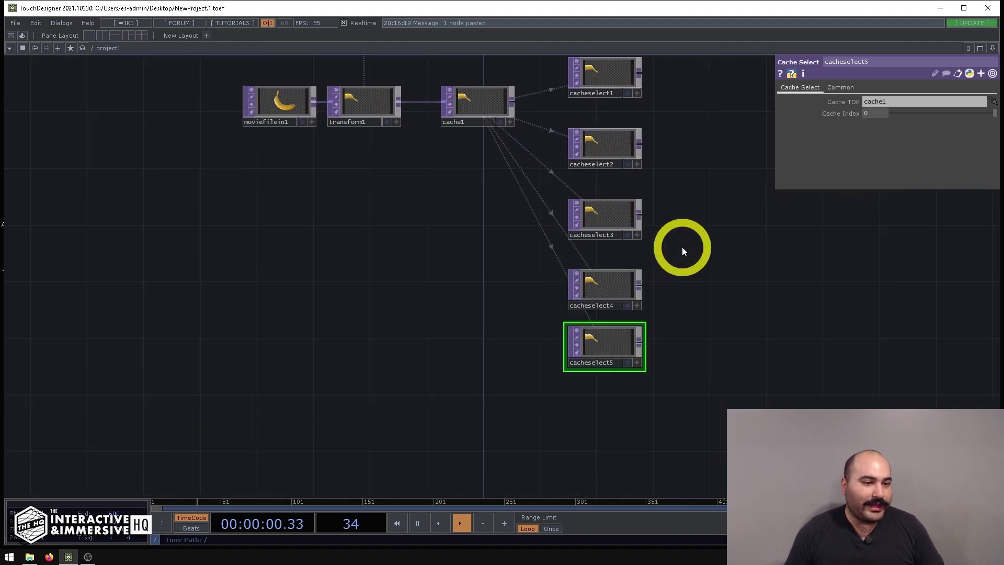
key("ctrl+v")
key("ctrl+v")
left_click_drag(728, 268, 709, 310)
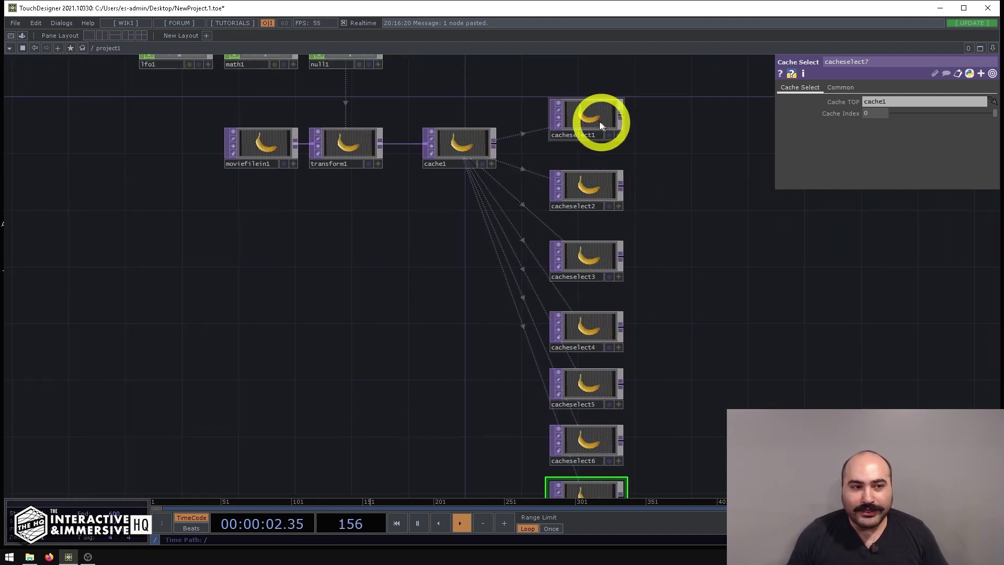
left_click_drag(599, 123, 581, 141)
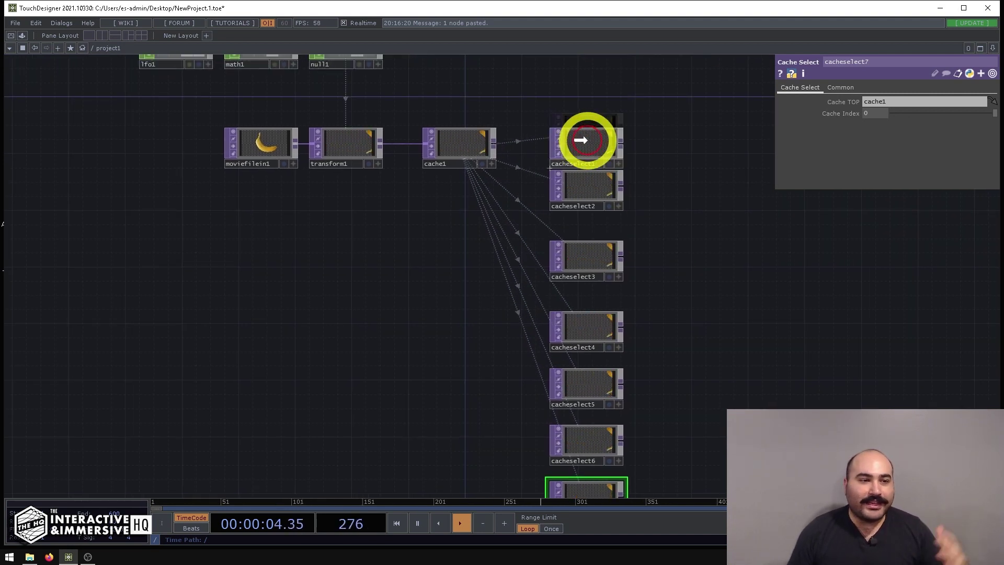
left_click_drag(674, 228, 550, 173)
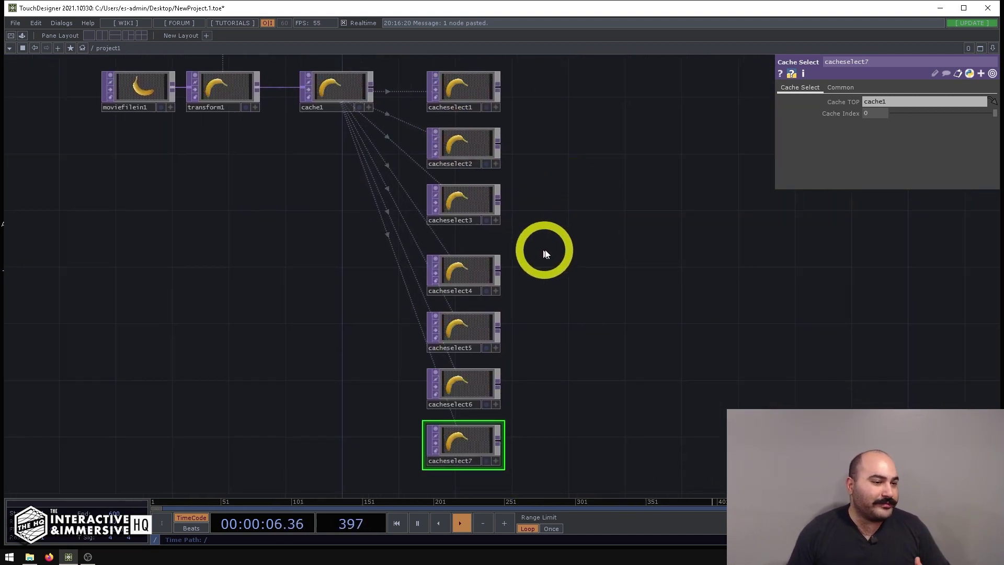
right_click_drag(537, 251, 431, 469)
left_click_drag(458, 447, 458, 433)
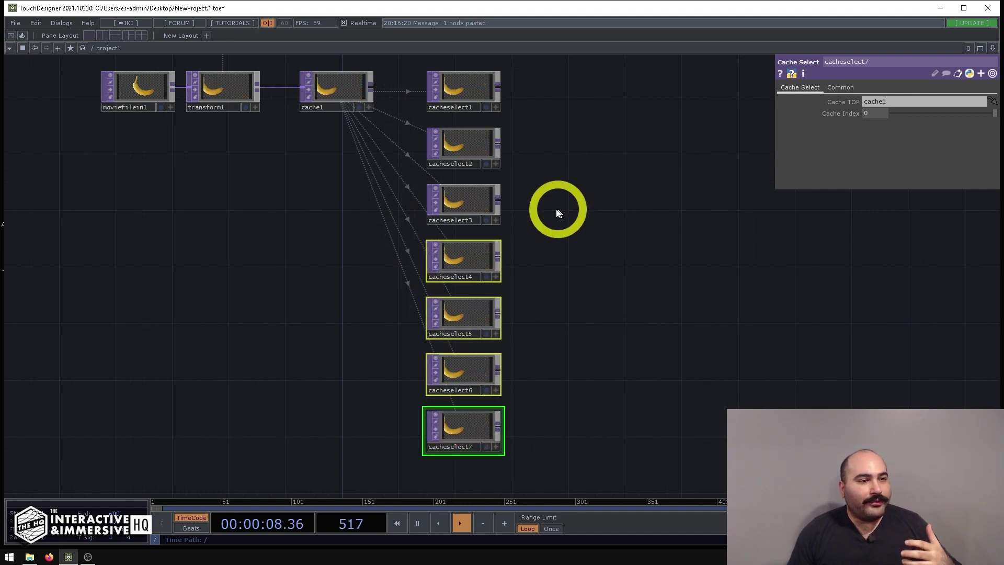
left_click(489, 79)
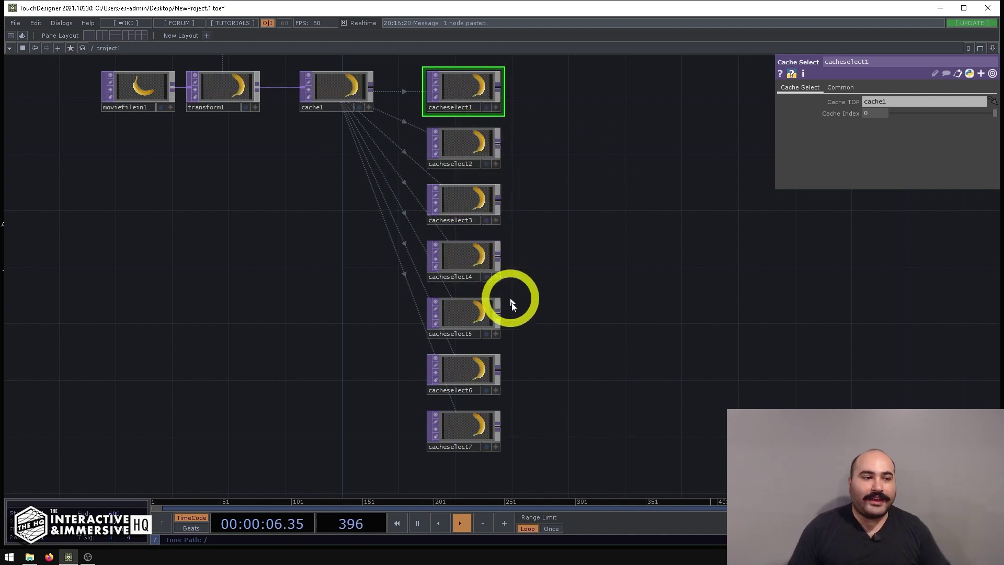
Set the Cache Index of cacheselect2, 3 and 4 to -5, -10 and -15.
scroll(566, 201, "up", 5)
scroll(522, 211, "up", 1)
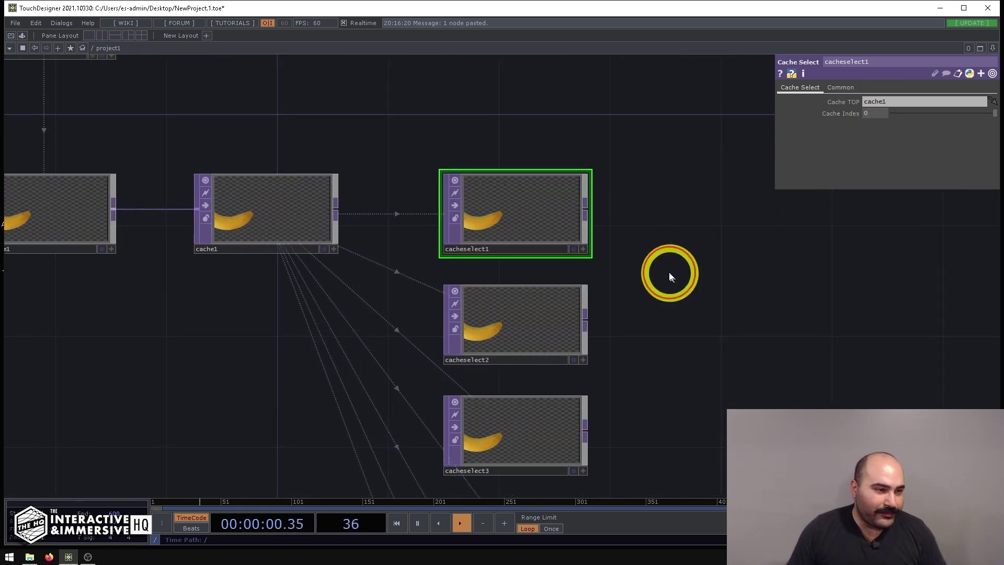
left_click_drag(669, 273, 657, 189)
left_click(510, 248)
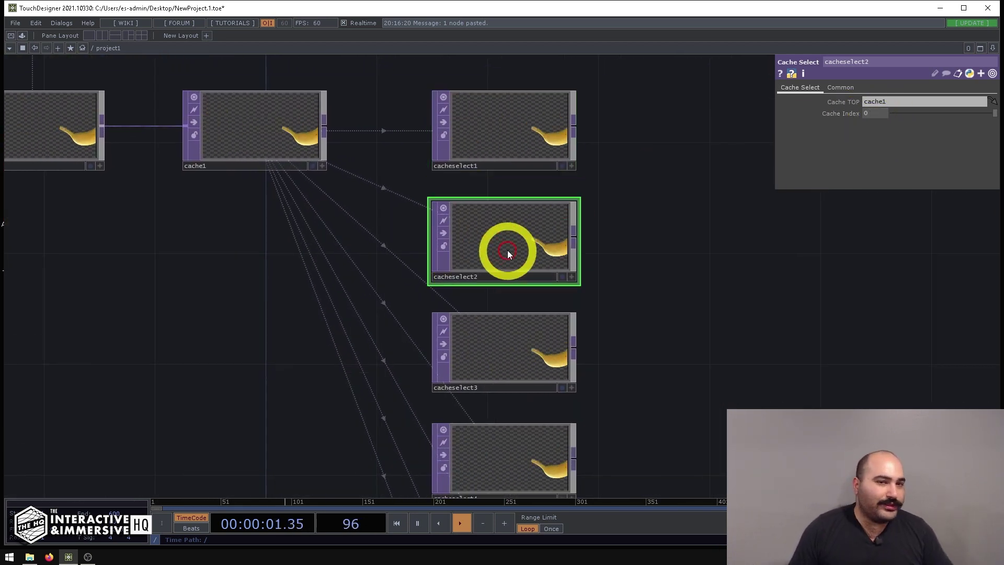
left_click(871, 117)
type("-")
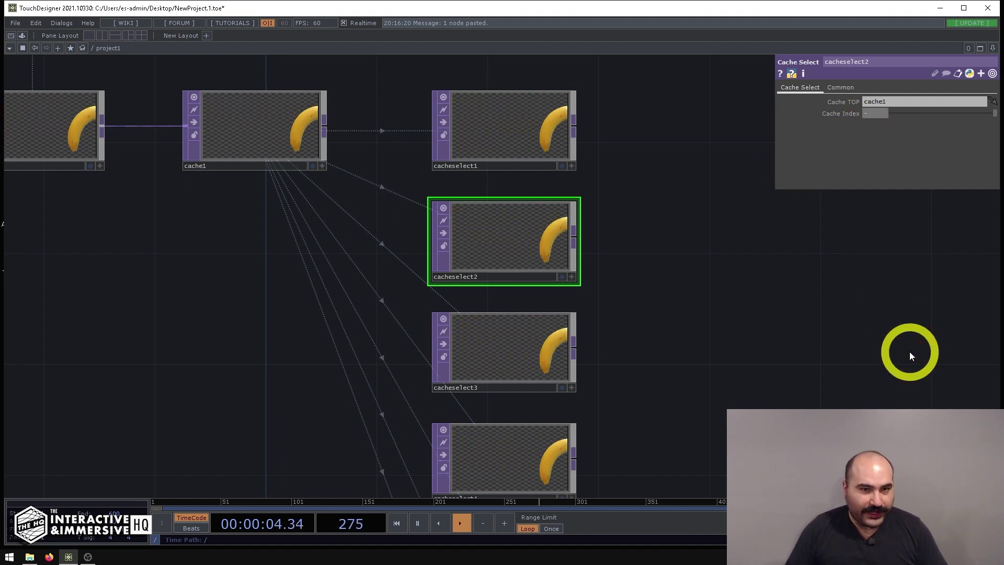
type("5")
key("Return")
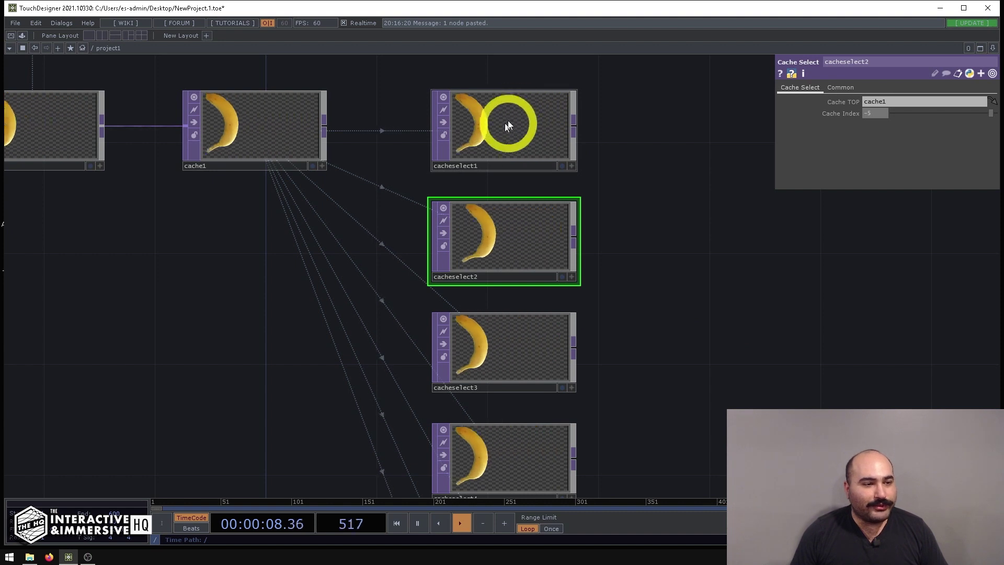
left_click(534, 332)
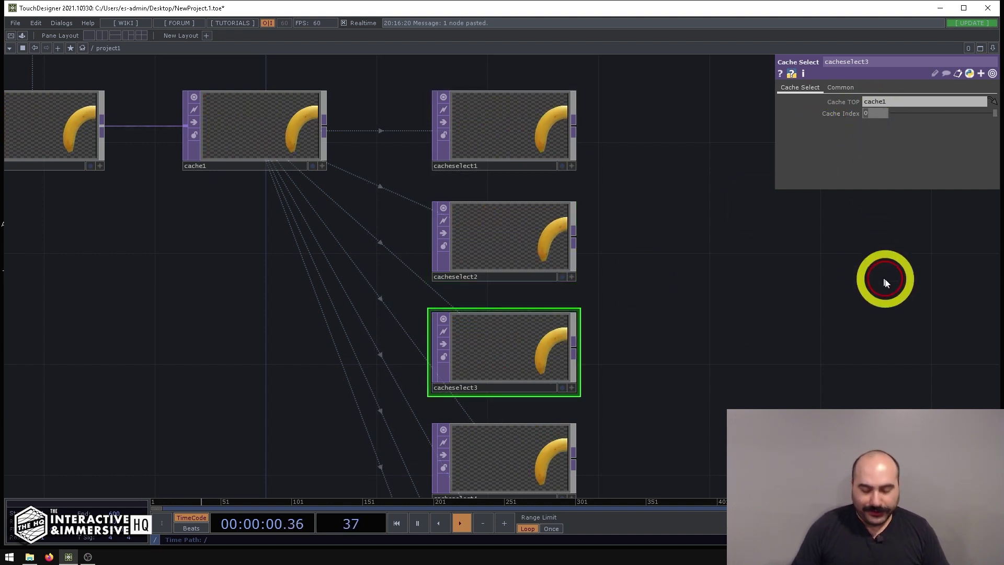
type("-10")
key("Return")
left_click_drag(702, 272, 720, 85)
left_click(556, 257)
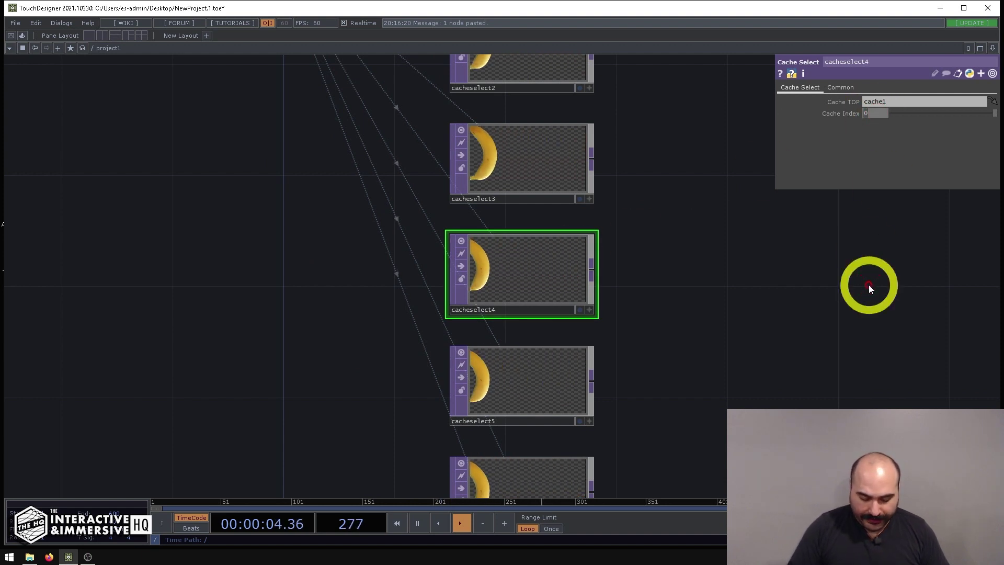
type("-15")
key("Return")
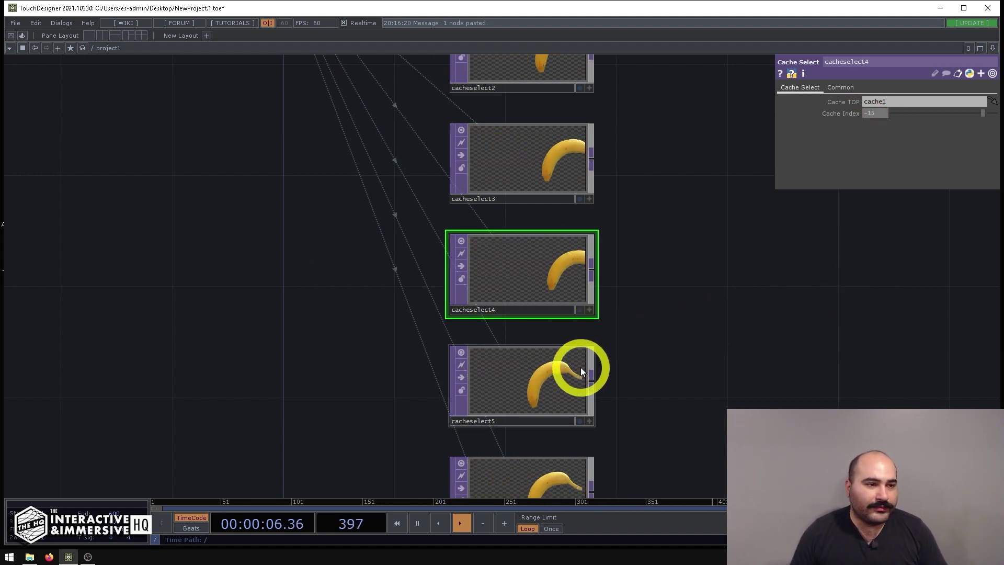
Set the Cache Index of cacheselect5, 6 and 7 to -20, -25 and -30.
left_click(551, 365)
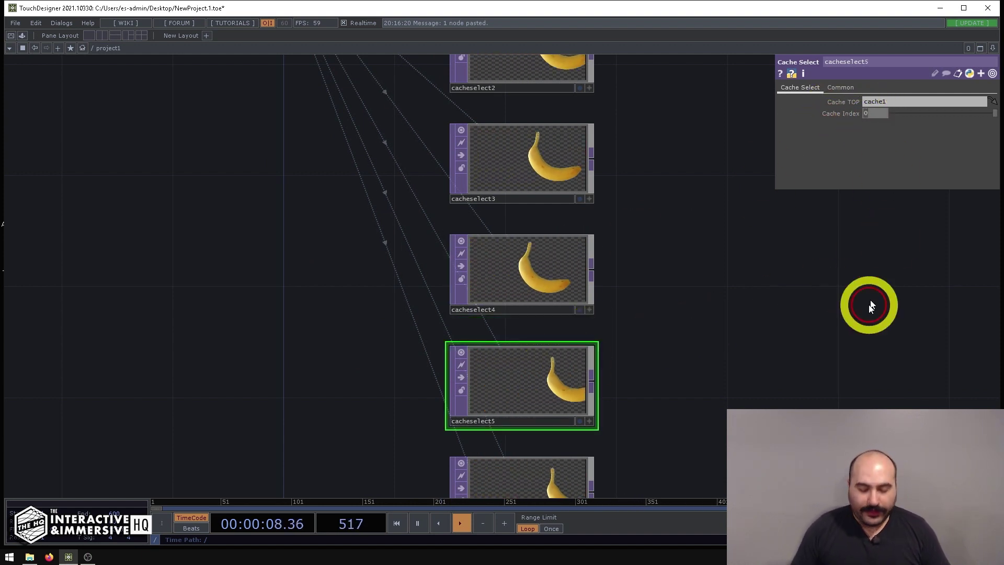
type("-20")
key("Return")
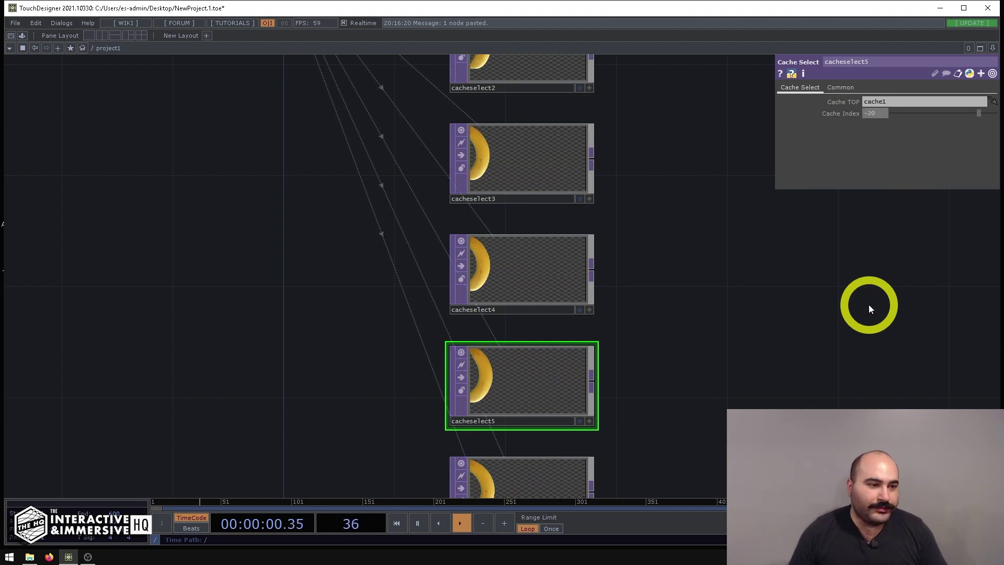
left_click_drag(728, 403, 692, 216)
left_click(524, 287)
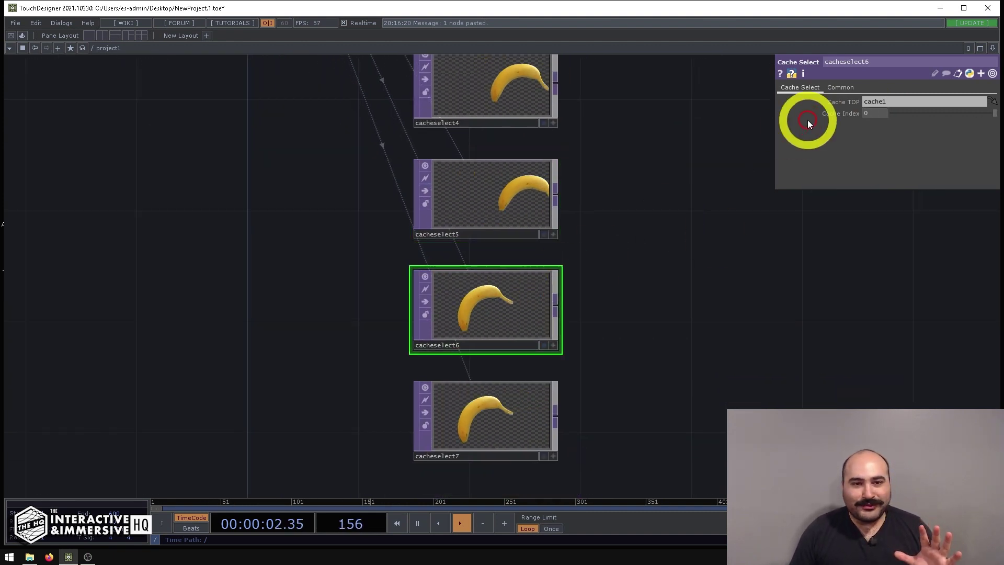
type("-25")
key("Return")
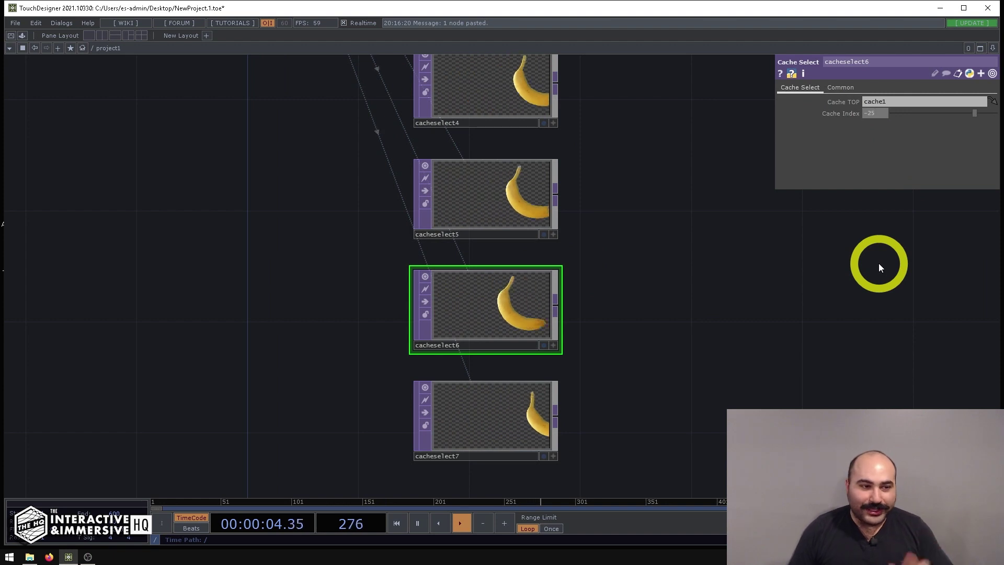
left_click(475, 413)
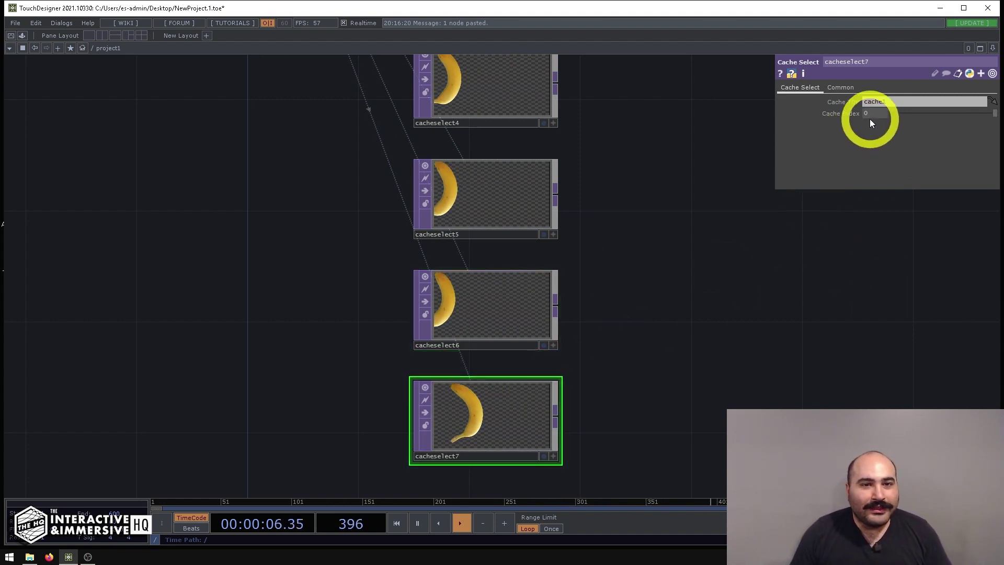
type("-30")
key("Return")
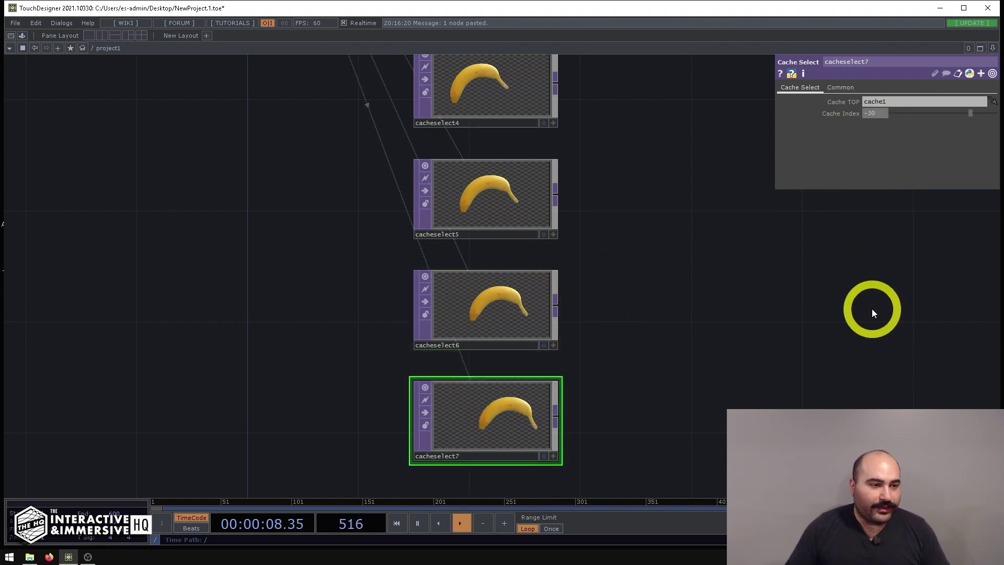
scroll(654, 273, "down", 5)
left_click_drag(667, 203, 649, 270)
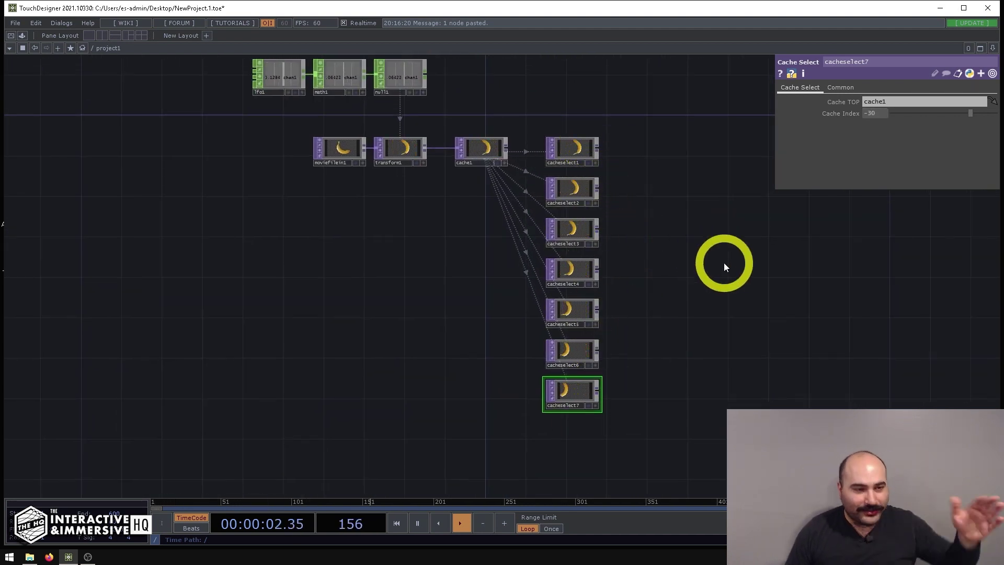
Add a Composite TOP, comp1, with its operation set to Over.
left_click_drag(724, 263, 631, 218)
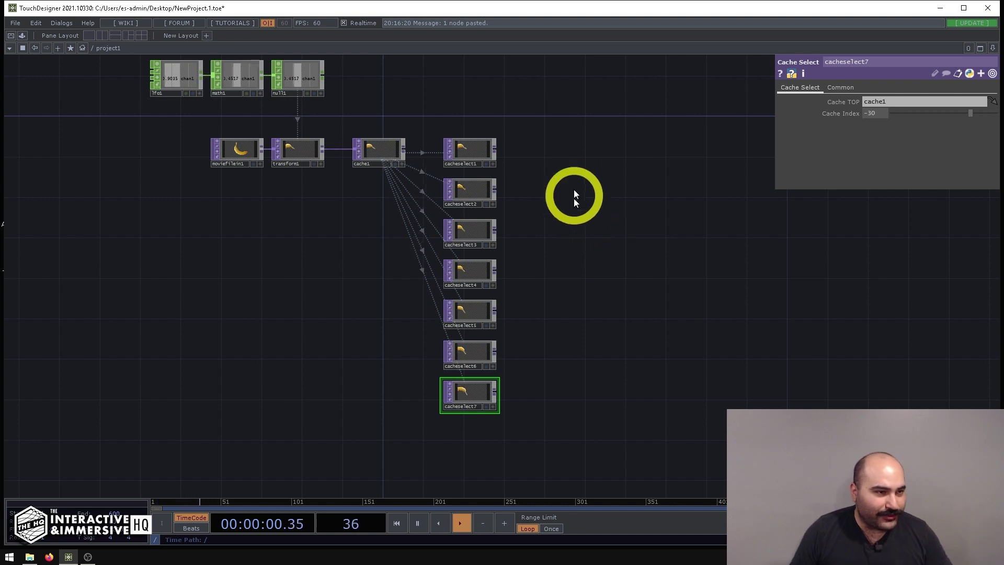
key("Tab")
type("comp")
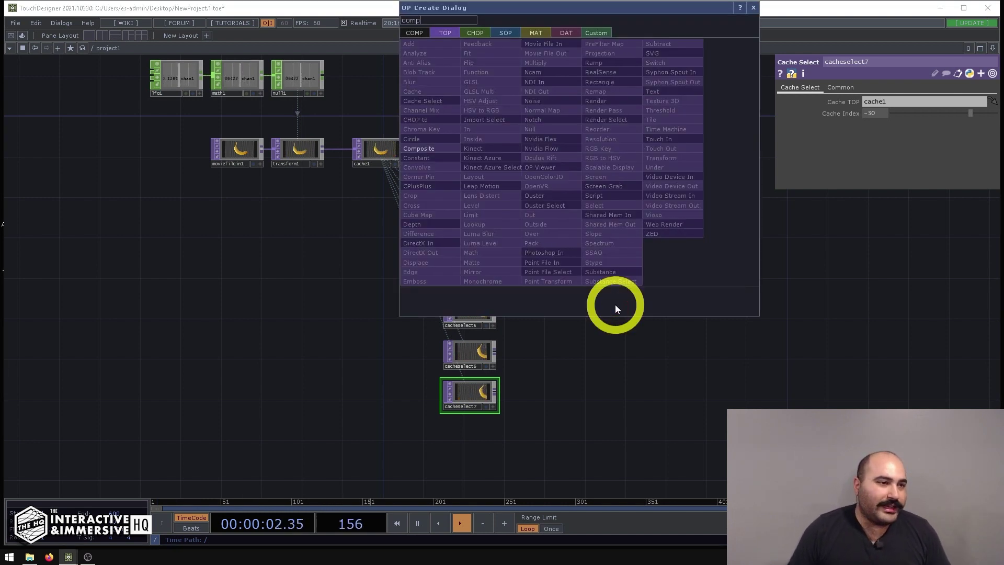
left_click(443, 149)
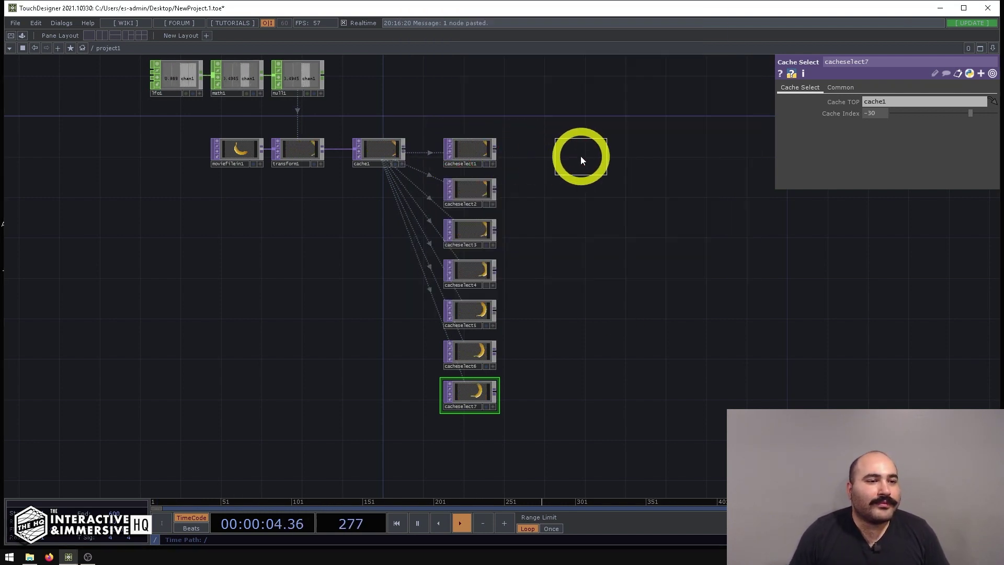
left_click(580, 155)
scroll(528, 168, "up", 2)
left_click(868, 147)
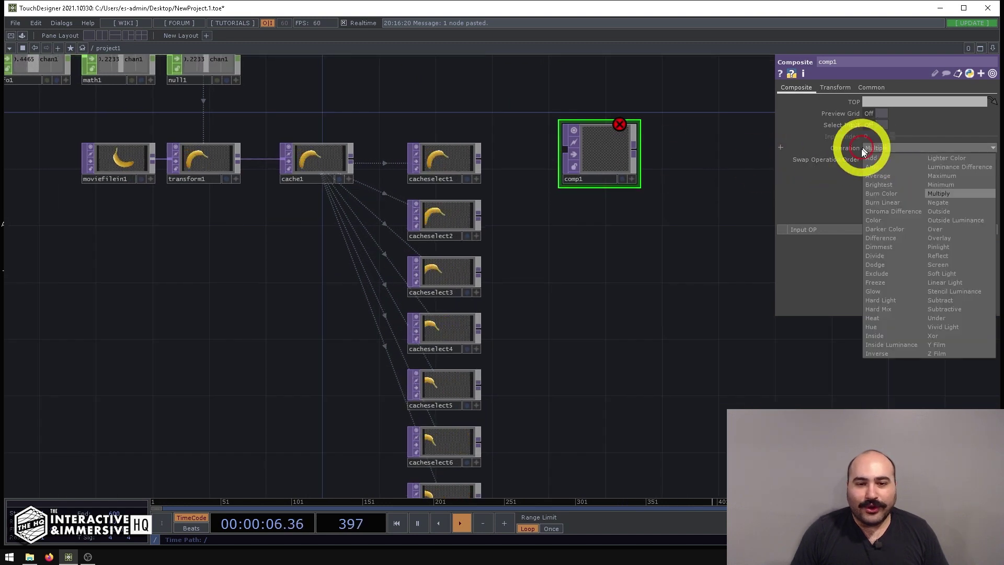
left_click(933, 230)
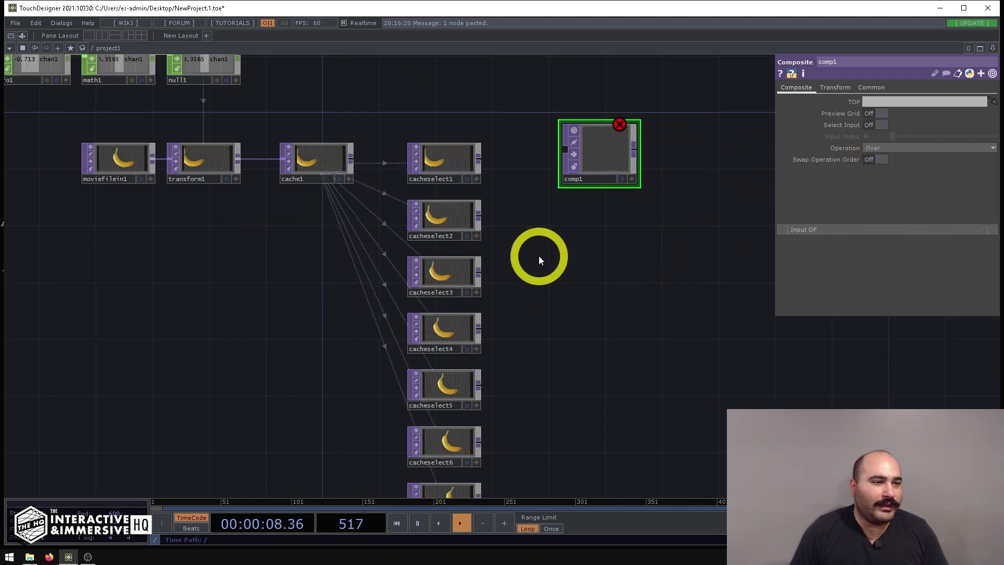
Wire all seven cacheselect nodes into comp1's input.
scroll(538, 255, "down", 3)
left_click_drag(467, 408, 469, 409)
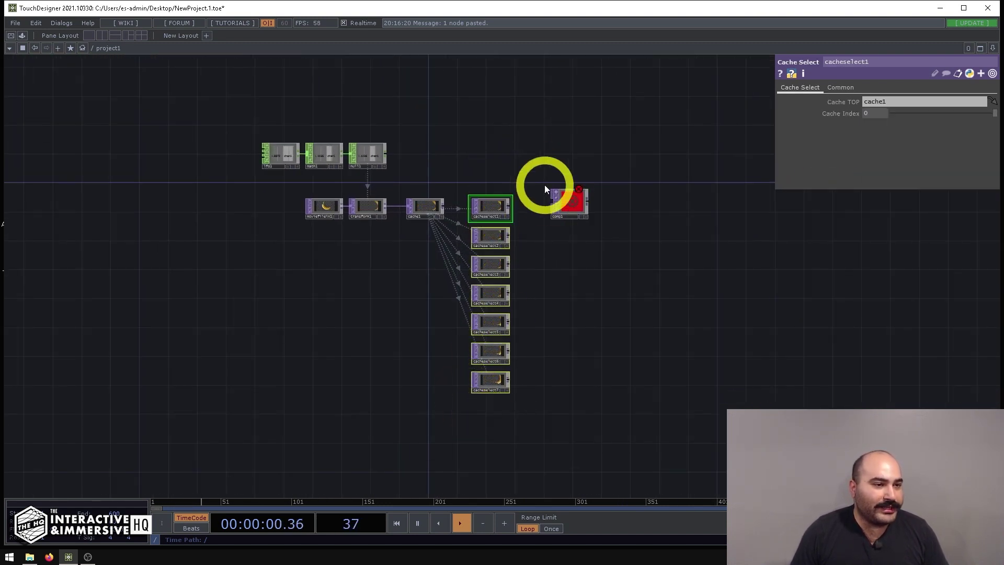
scroll(523, 185, "up", 3)
left_click_drag(490, 252, 591, 231)
scroll(633, 241, "up", 4)
left_click_drag(865, 290, 835, 313)
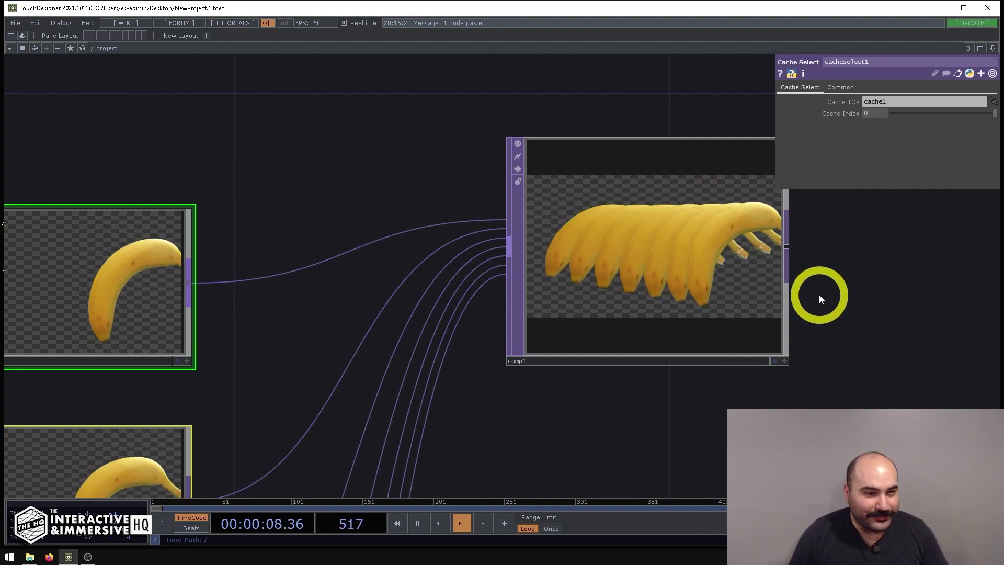
scroll(821, 294, "down", 6)
left_click_drag(809, 315, 806, 311)
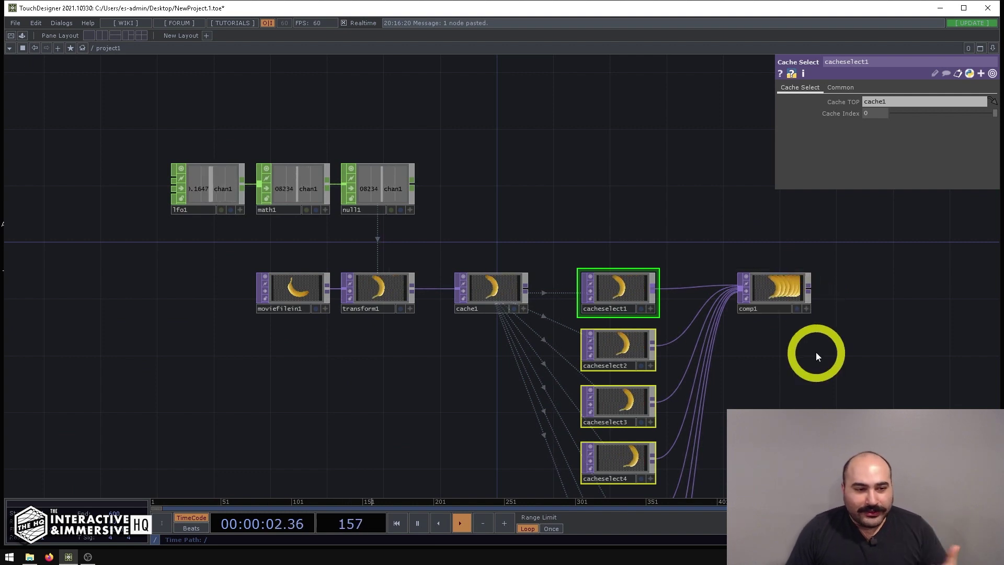
left_click_drag(795, 359, 767, 235)
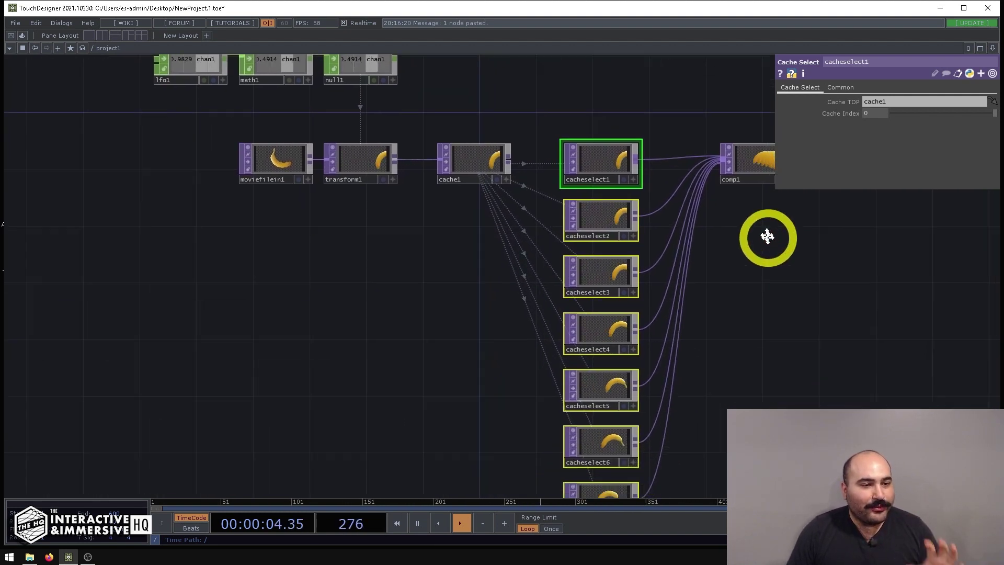
scroll(752, 252, "down", 2)
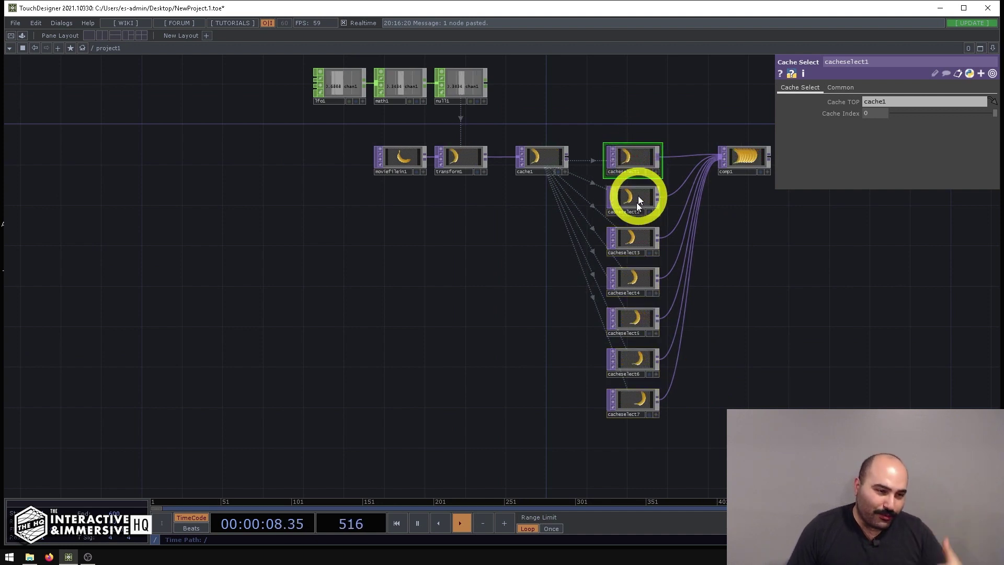
Check the Cache Index of cacheselect3, 4 and 6, then select cacheselect2 through cacheselect7.
left_click(641, 241)
left_click(639, 275)
left_click(637, 361)
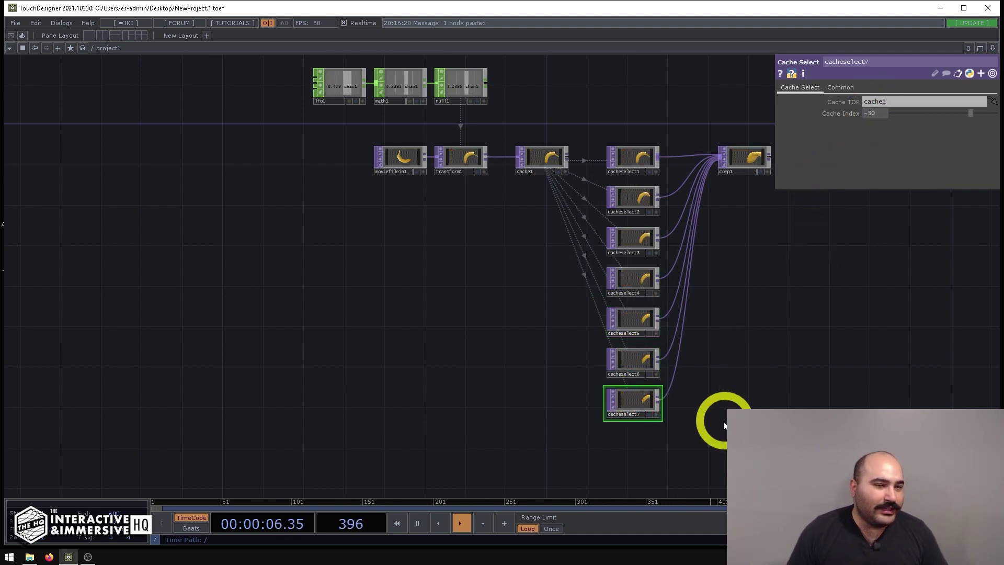
right_click_drag(636, 205, 635, 204)
Delete cacheselect2 through cacheselect7 and move cacheselect1 below the chain.
key("Delete")
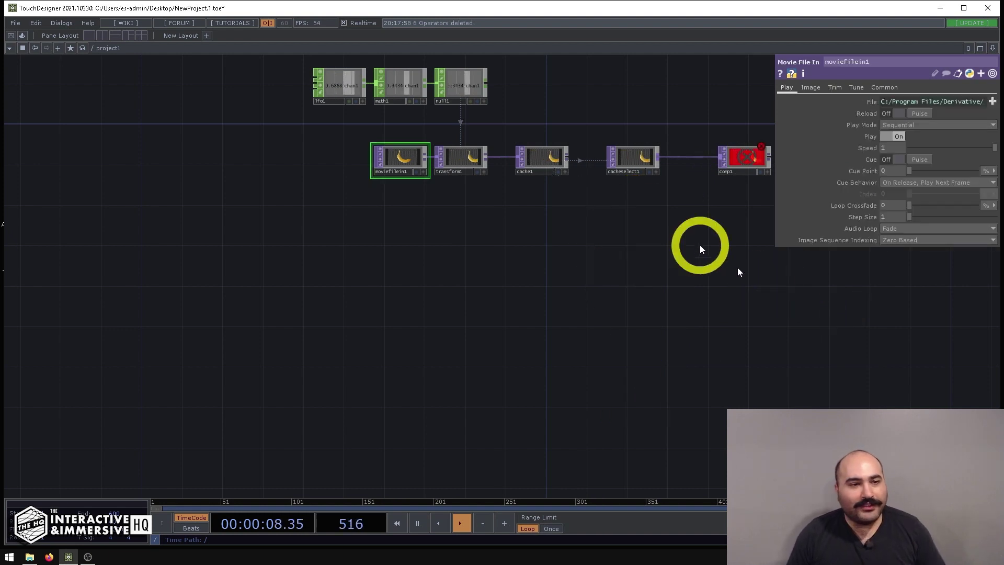
left_click_drag(652, 259, 651, 336)
left_click(634, 214)
scroll(632, 225, "up", 5)
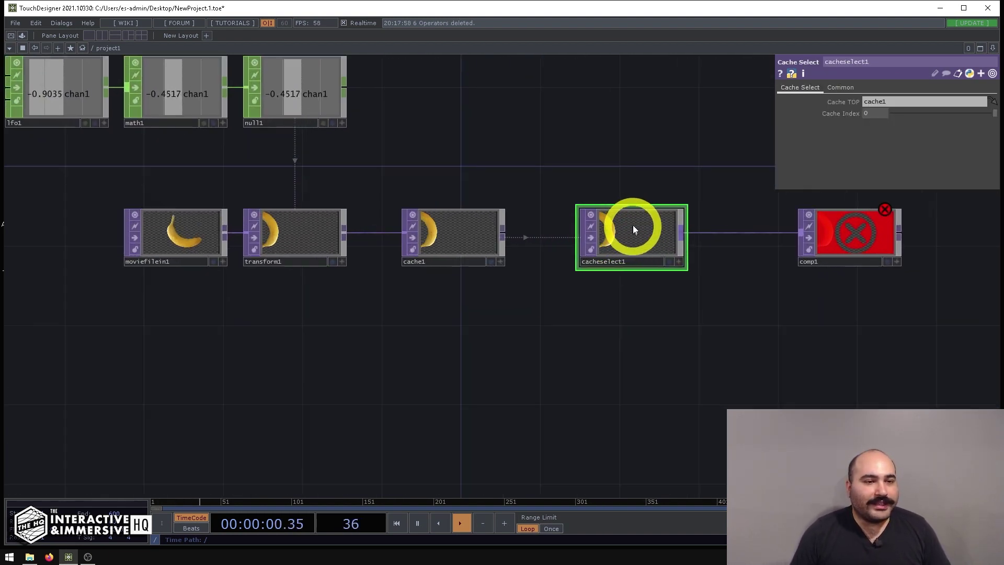
left_click_drag(635, 230, 634, 291)
Replace cacheselect1 with cache1 as comp1's input, then expand cacheselect1's Cache Index.
right_click(769, 238)
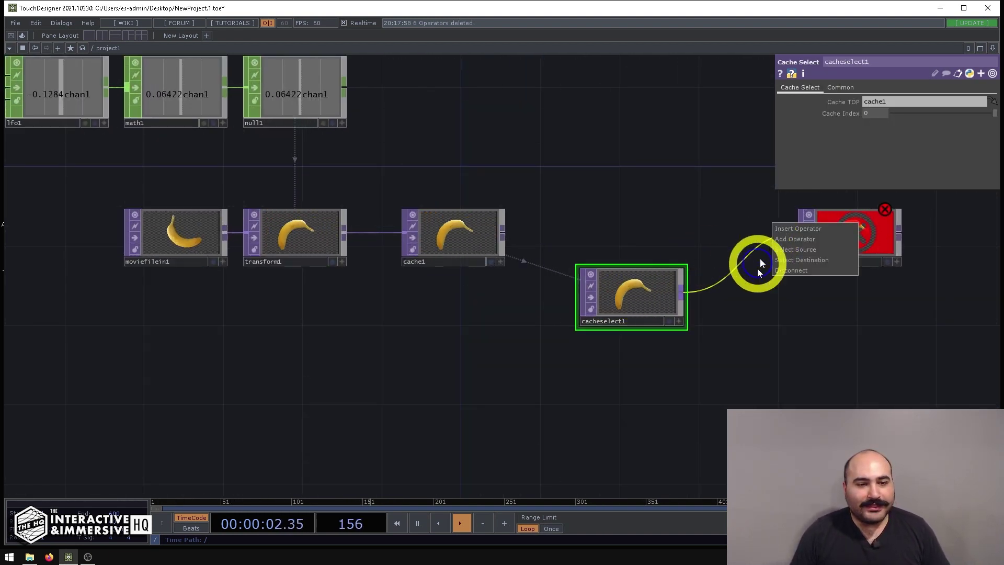
left_click(786, 270)
left_click_drag(647, 290, 647, 349)
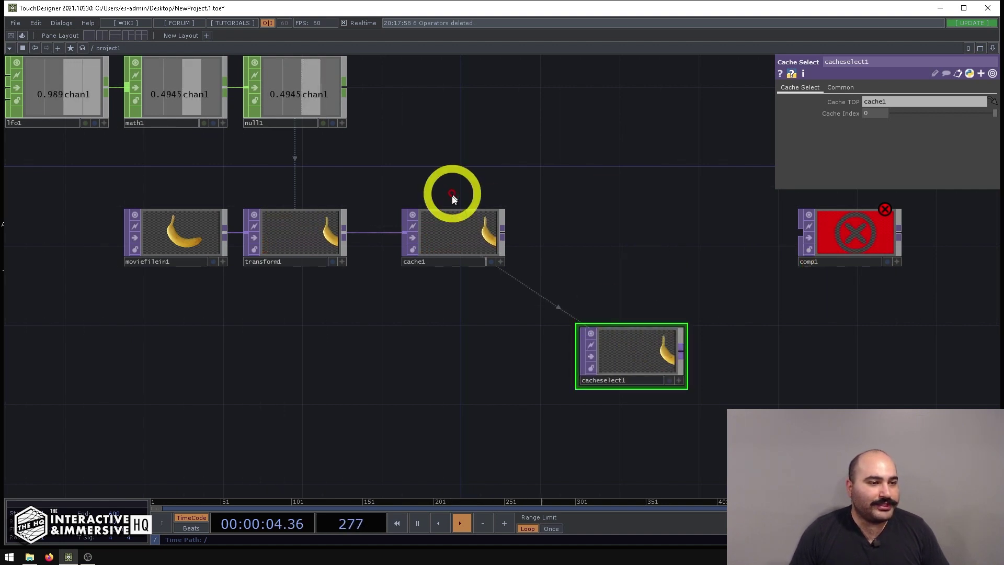
left_click(458, 233)
left_click_drag(502, 233, 800, 233)
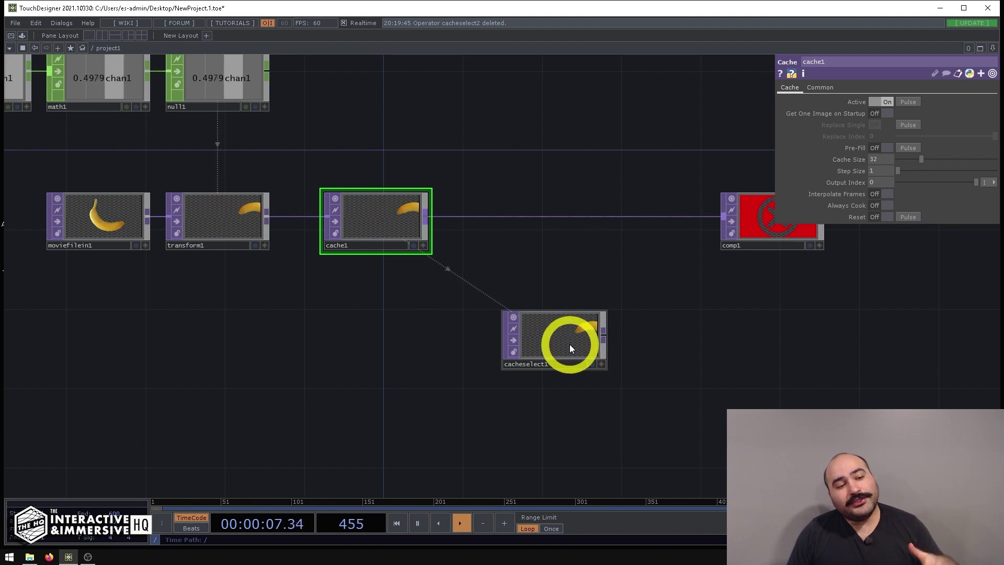
left_click(561, 338)
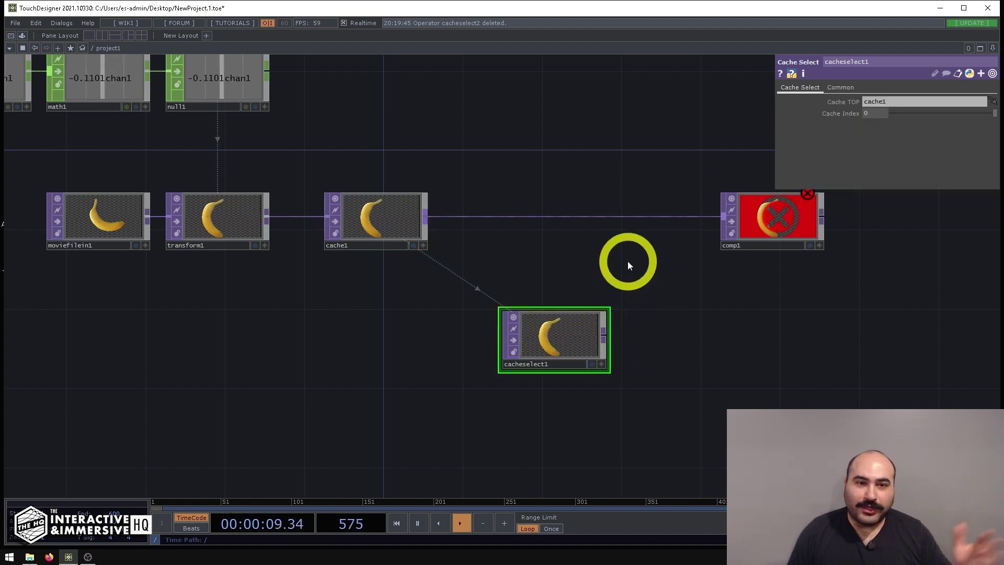
left_click(832, 113)
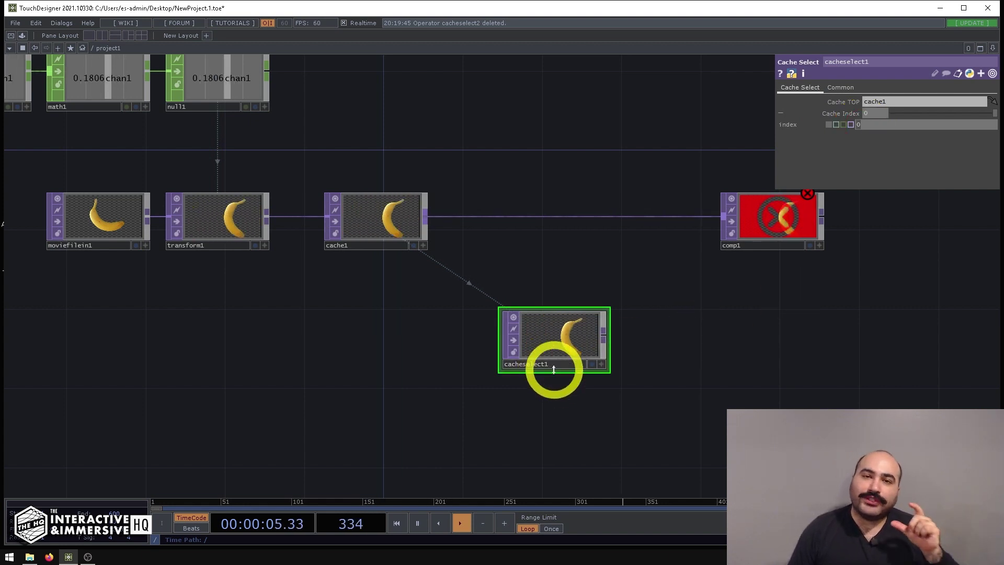
Make cacheselect1's Cache Index the expression me.digits * -5, evaluating to -5.
left_click_drag(629, 376, 614, 337)
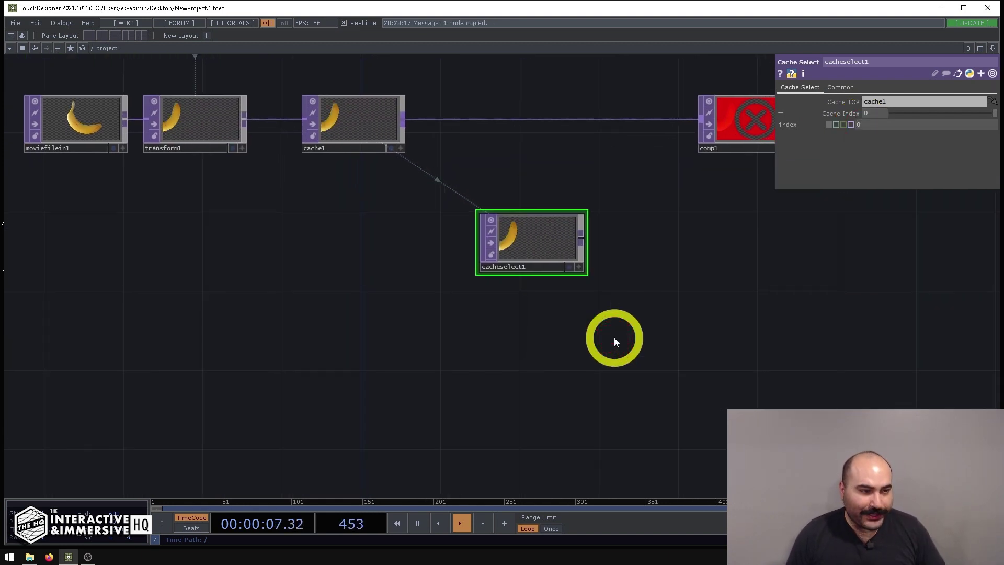
key("ctrl+v")
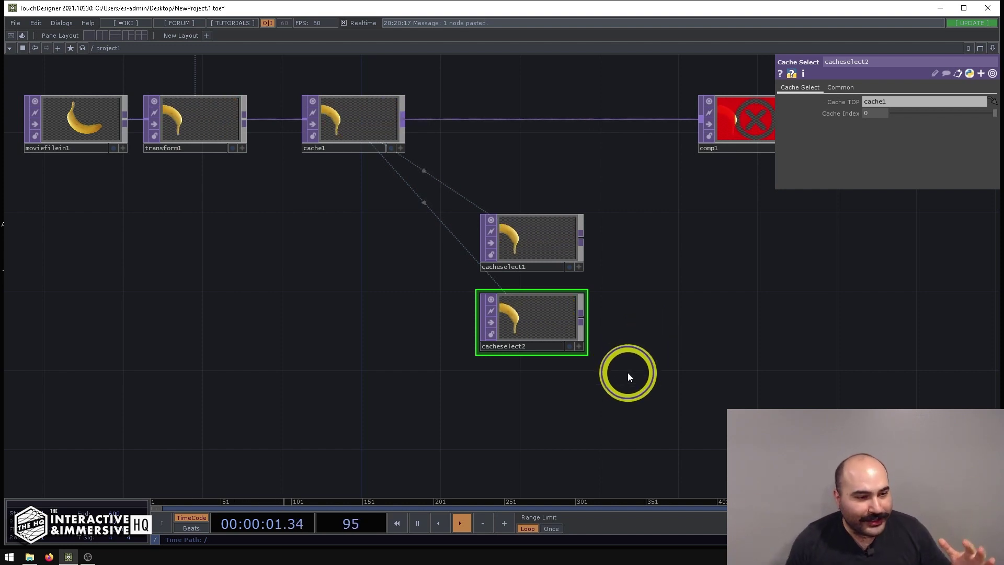
key("Delete")
left_click(537, 247)
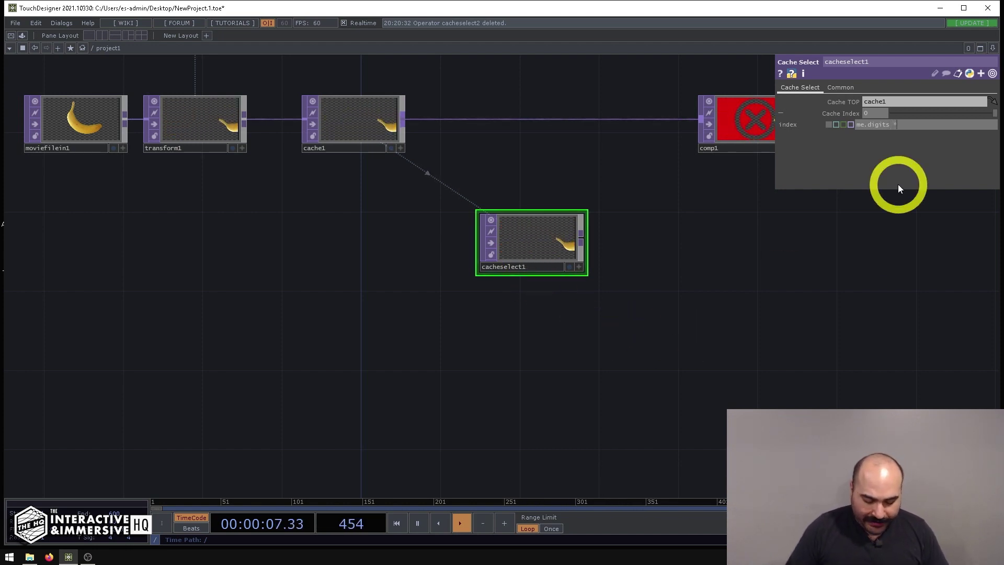
type("-5")
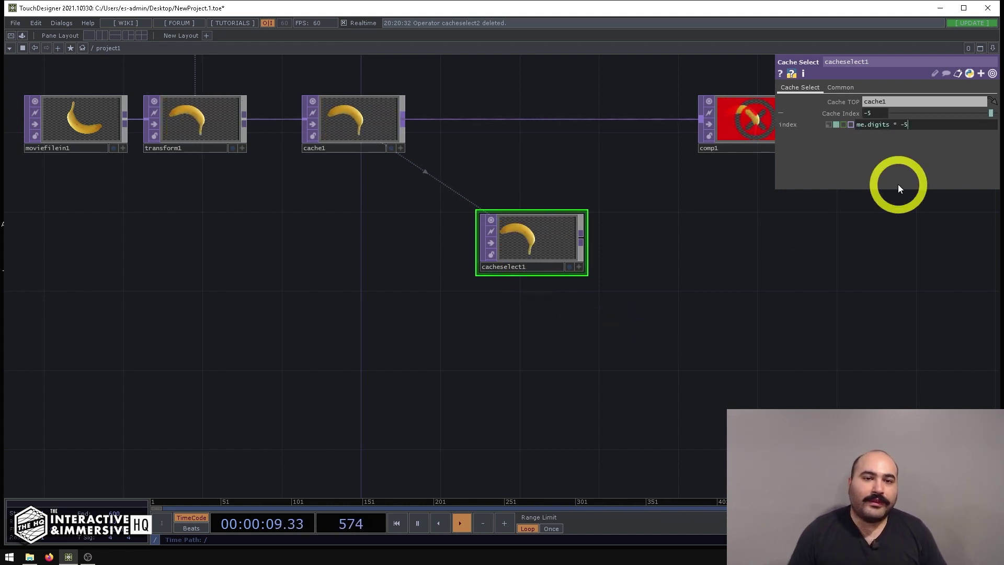
left_click(909, 127)
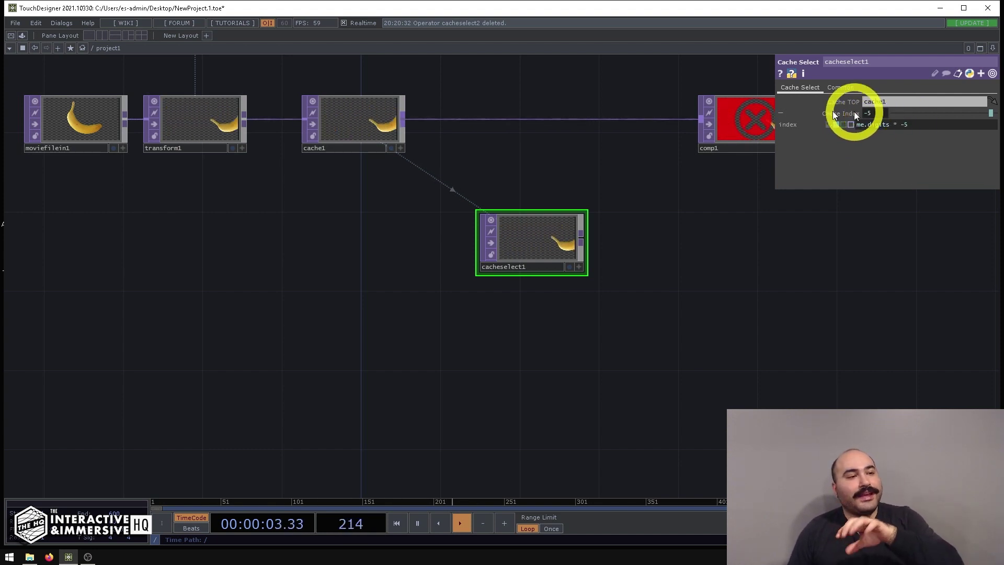
left_click(370, 119)
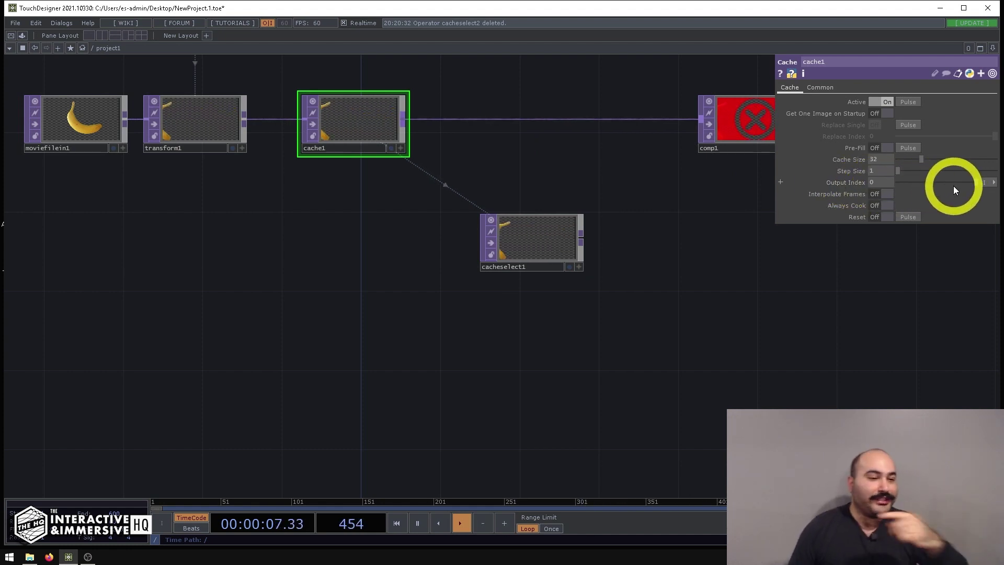
left_click(551, 233)
left_click_drag(614, 220, 576, 249)
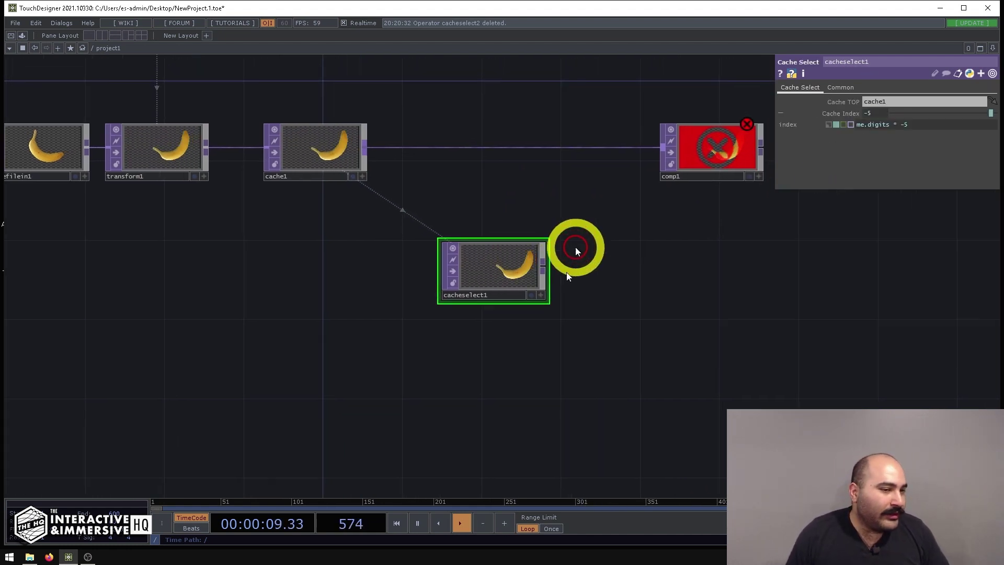
Paste copies of cacheselect1 up to cacheselect11, each reading 5 more frames back.
key("ctrl+v")
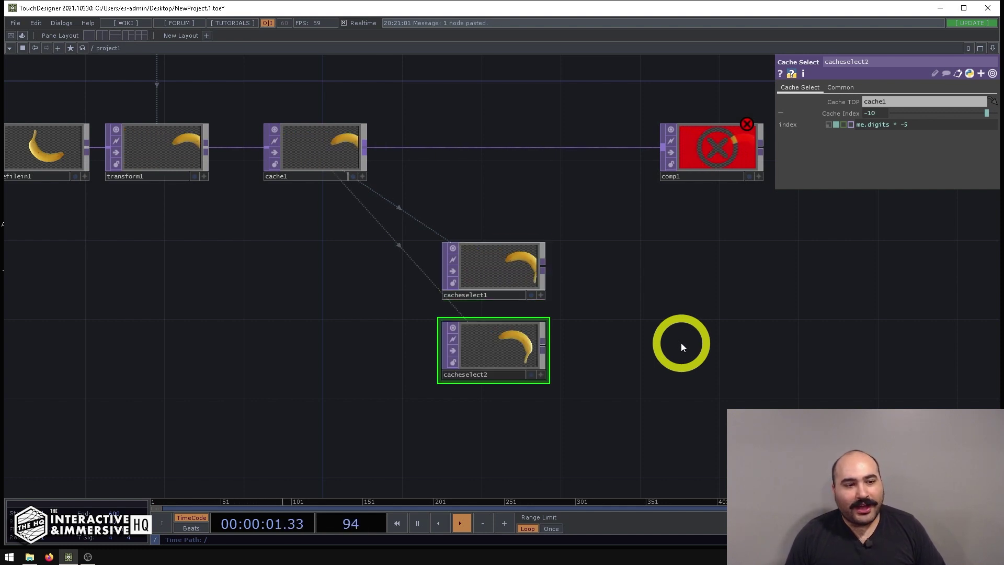
key("ctrl+v")
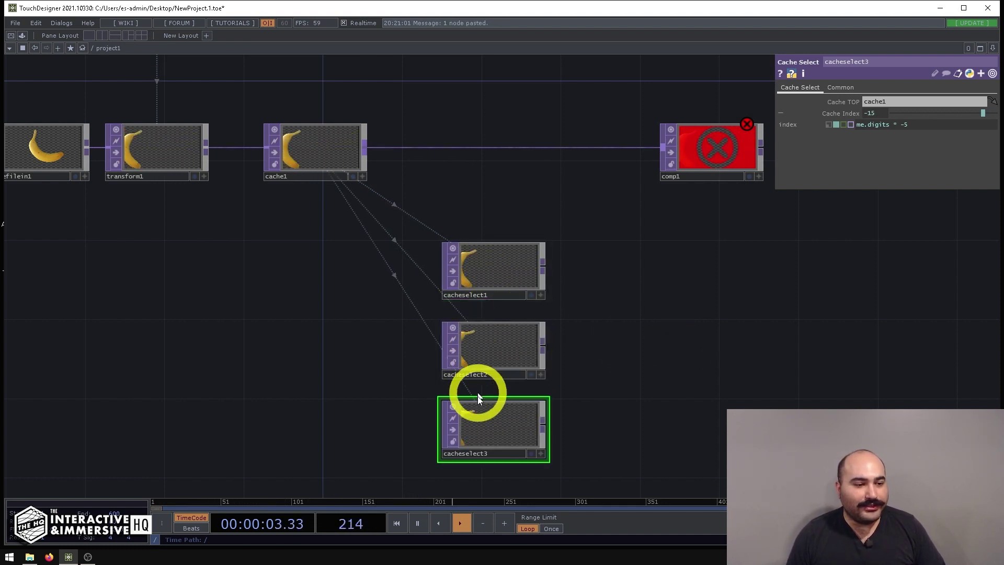
left_click(906, 128)
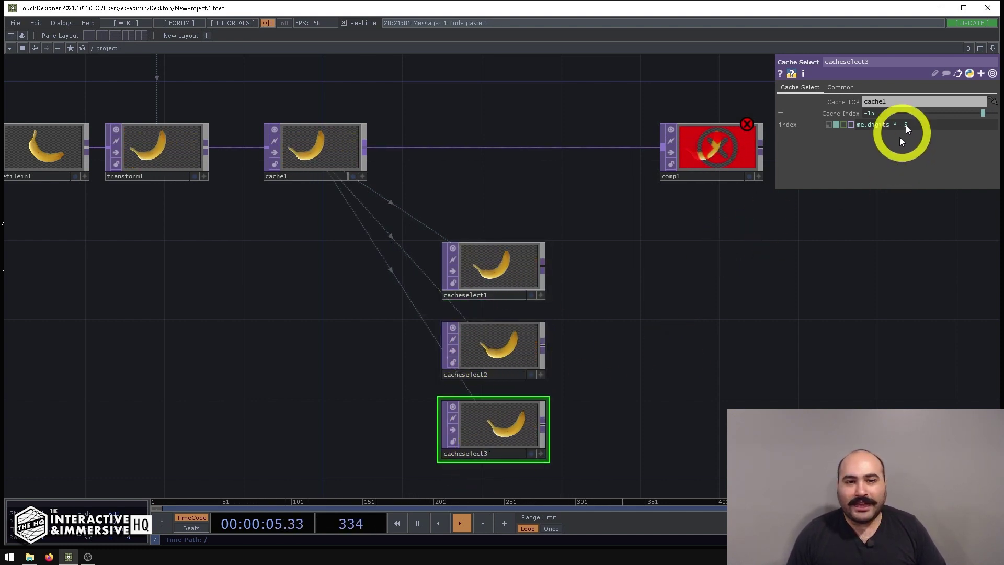
scroll(742, 151, "down", 5)
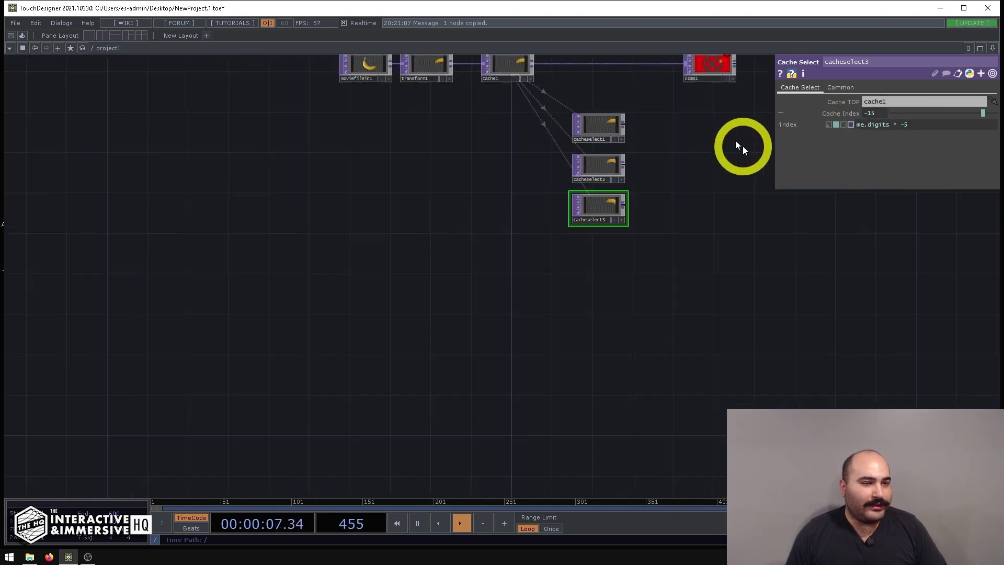
key("ctrl+v")
left_click(913, 105)
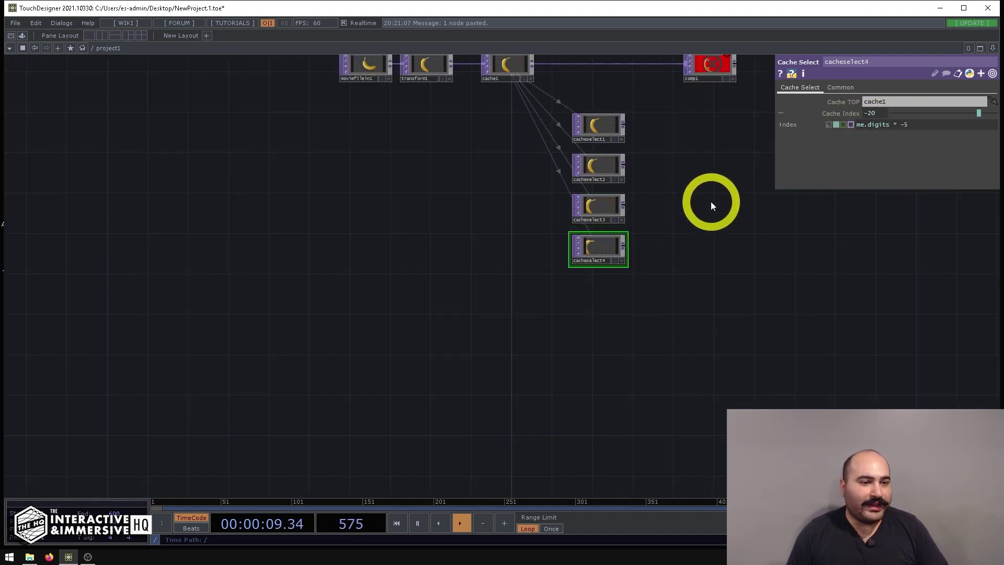
key("ctrl+v")
key("ctrl+v")
key("ctrl+v")
key("ctrl+v")
key("ctrl+v")
key("ctrl+v")
key("ctrl+v")
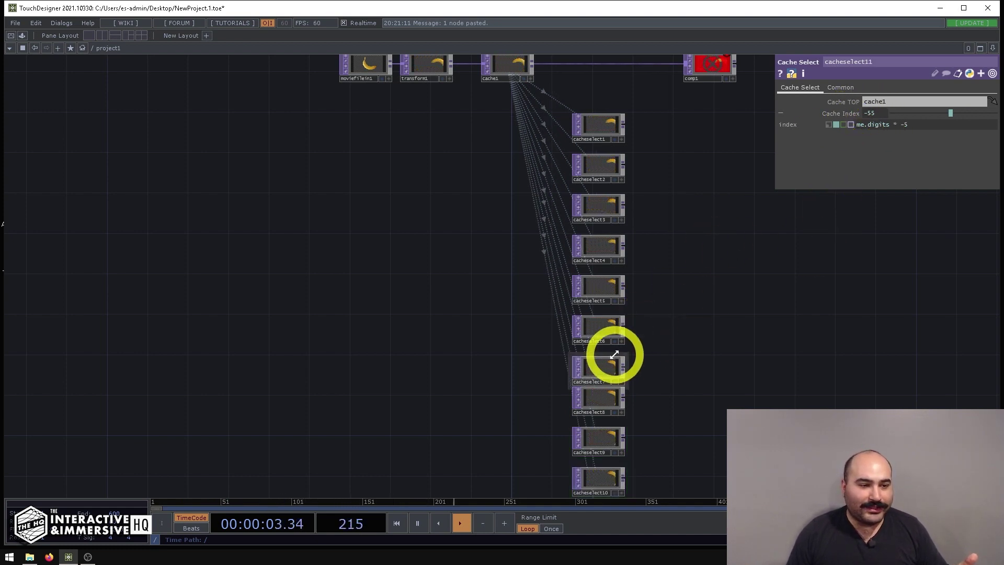
left_click(609, 327)
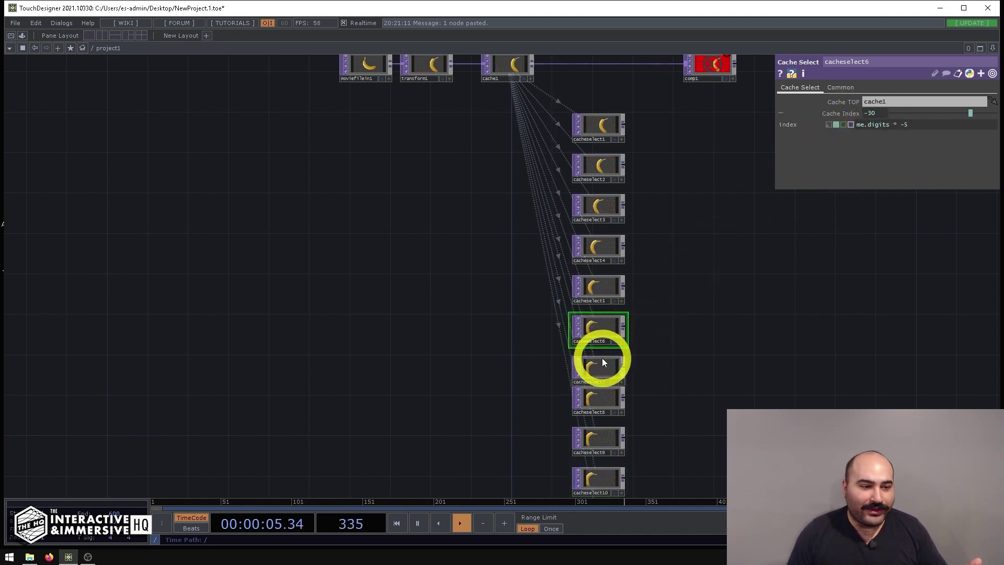
Raise cache1's Cache Size to 60.
left_click_drag(507, 228, 510, 285)
left_click(506, 121)
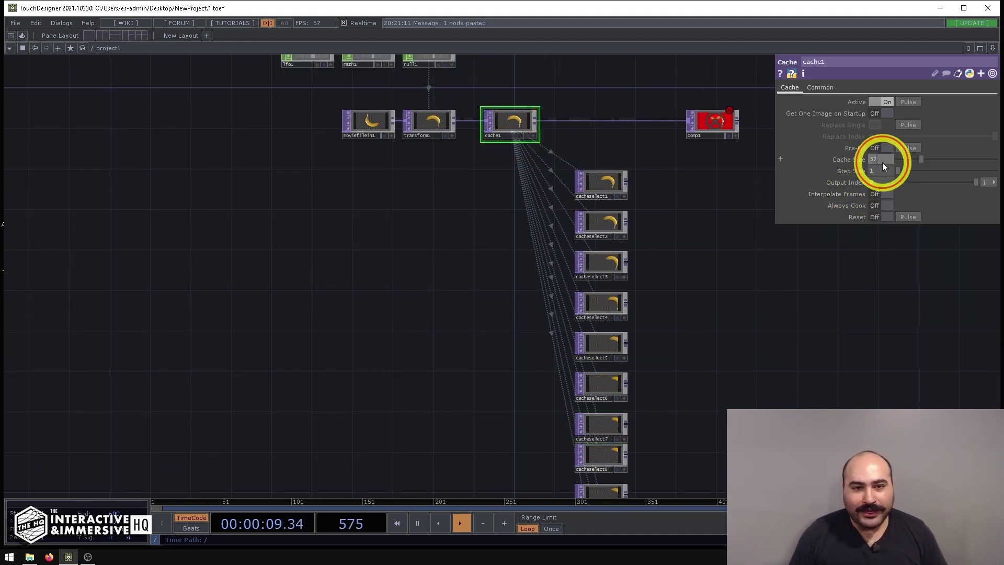
type("60")
key("Return")
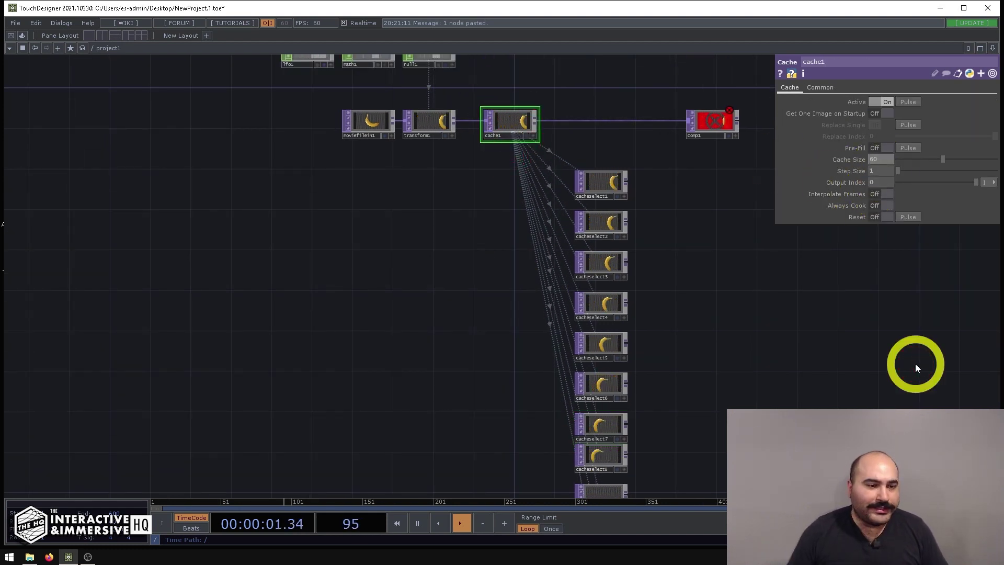
left_click_drag(673, 384, 619, 178)
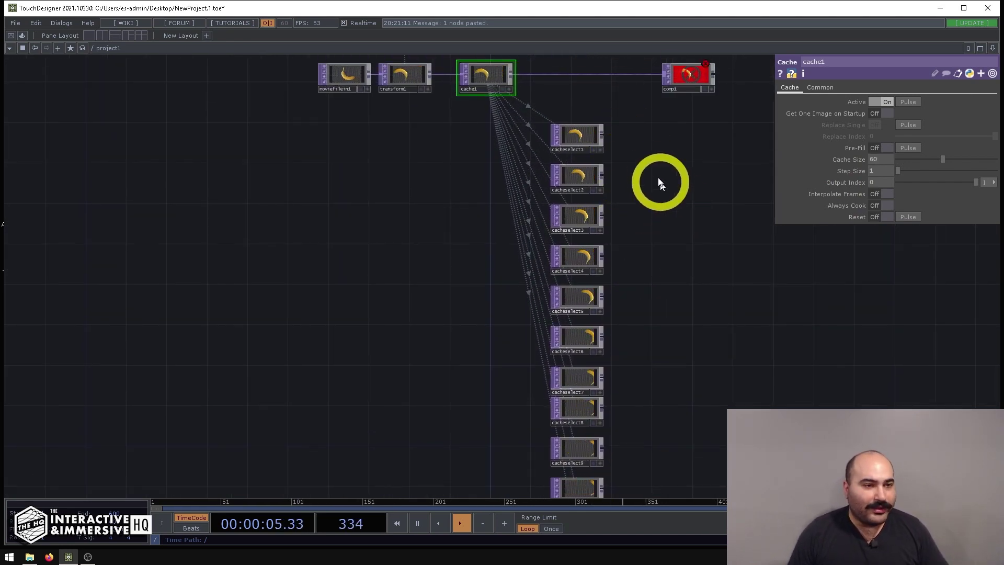
scroll(659, 183, "down", 3)
Wire cacheselect1 through cacheselect11 into comp1 to layer the delayed banana frames.
left_click_drag(606, 377, 608, 378)
scroll(630, 118, "up", 4)
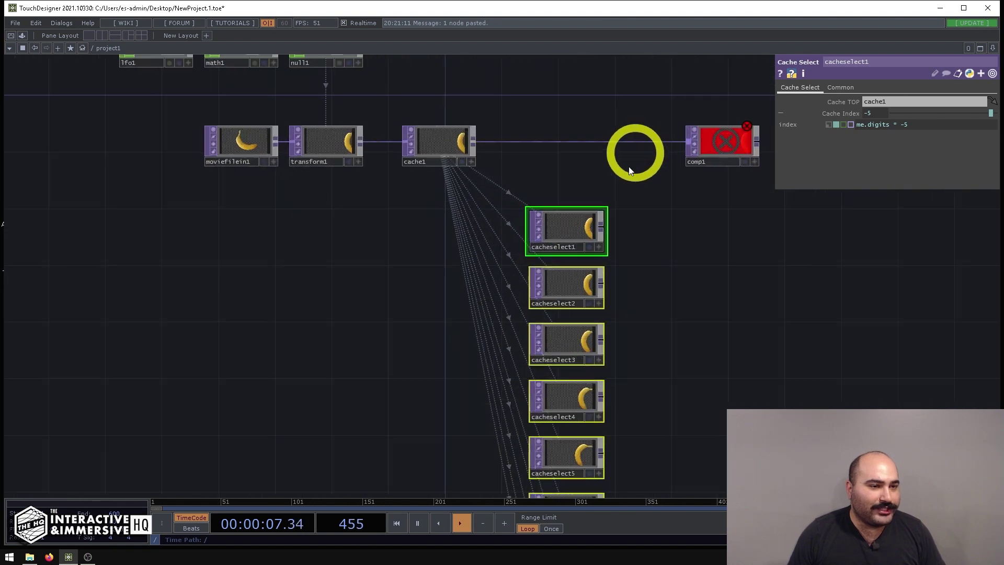
left_click_drag(604, 230, 679, 147)
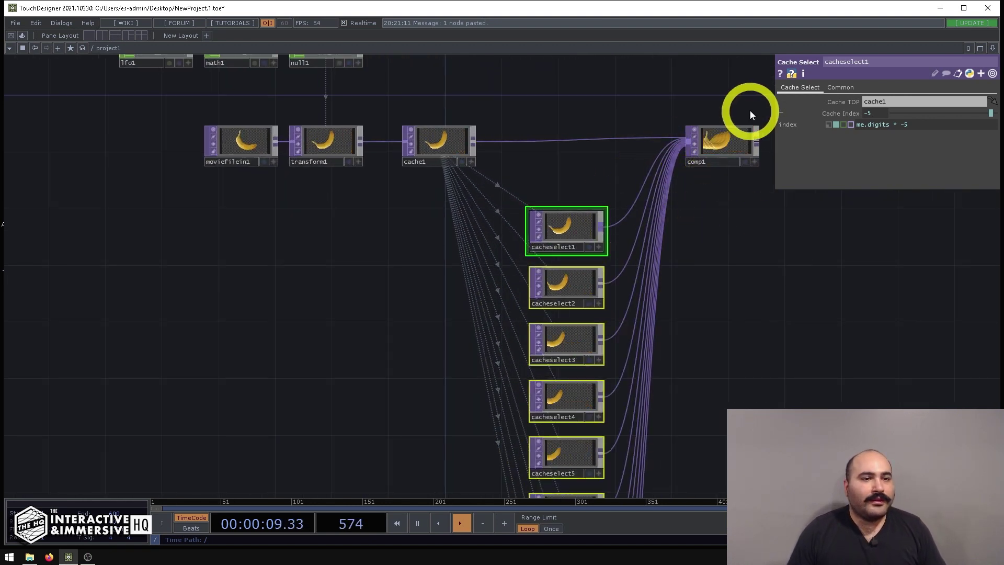
scroll(749, 111, "up", 7)
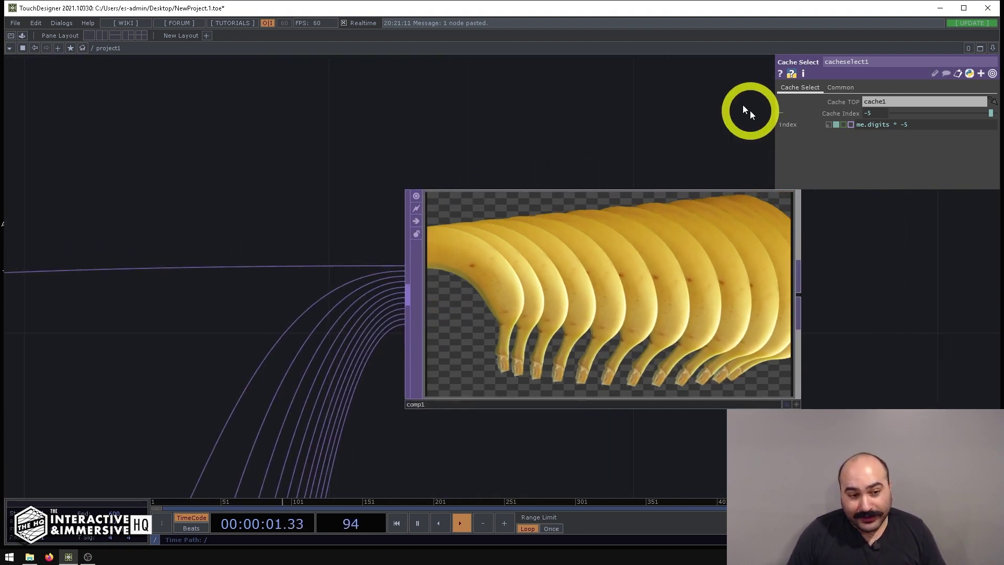
scroll(750, 111, "down", 5)
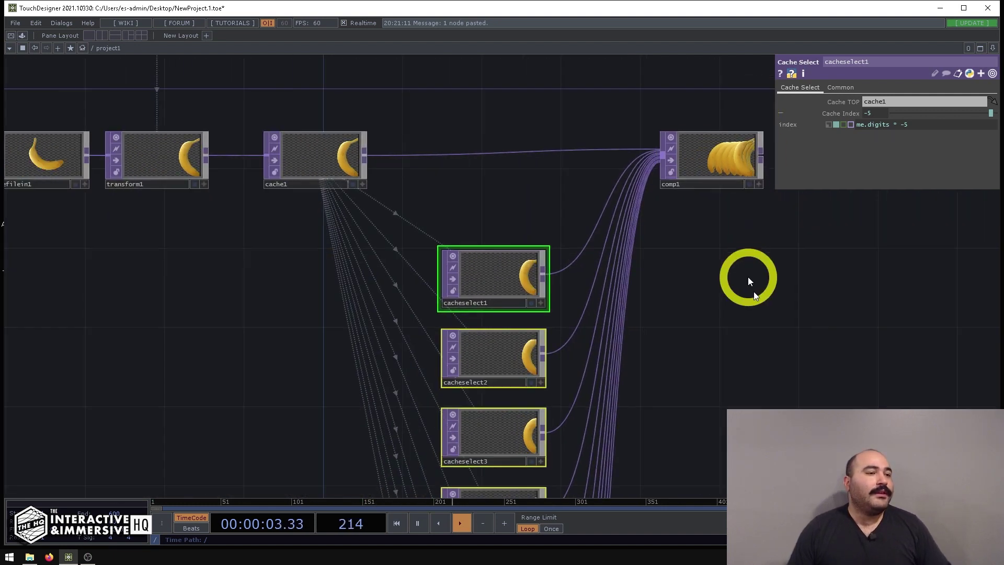
left_click_drag(758, 340, 753, 354)
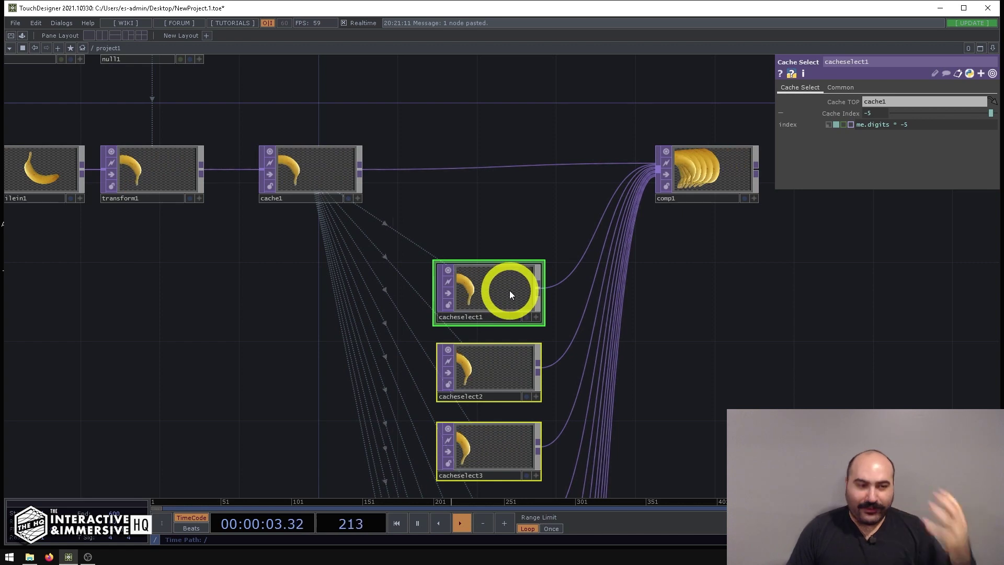
scroll(513, 294, "down", 3)
left_click_drag(347, 381, 359, 116)
Add a new Movie File In, moviefilein2, and load a sample movie into it.
key("Tab")
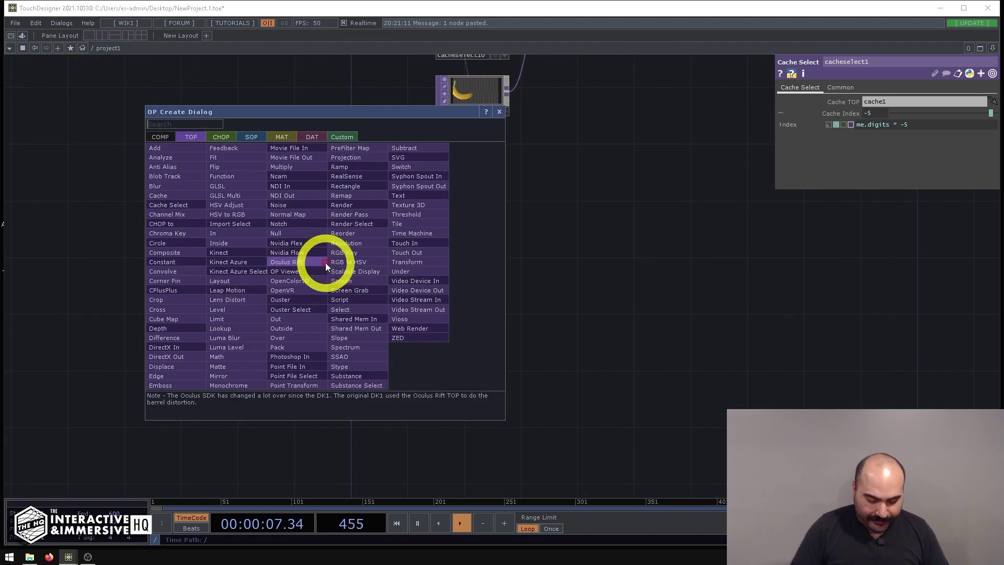
type("c")
key("BackSpace")
type("movi")
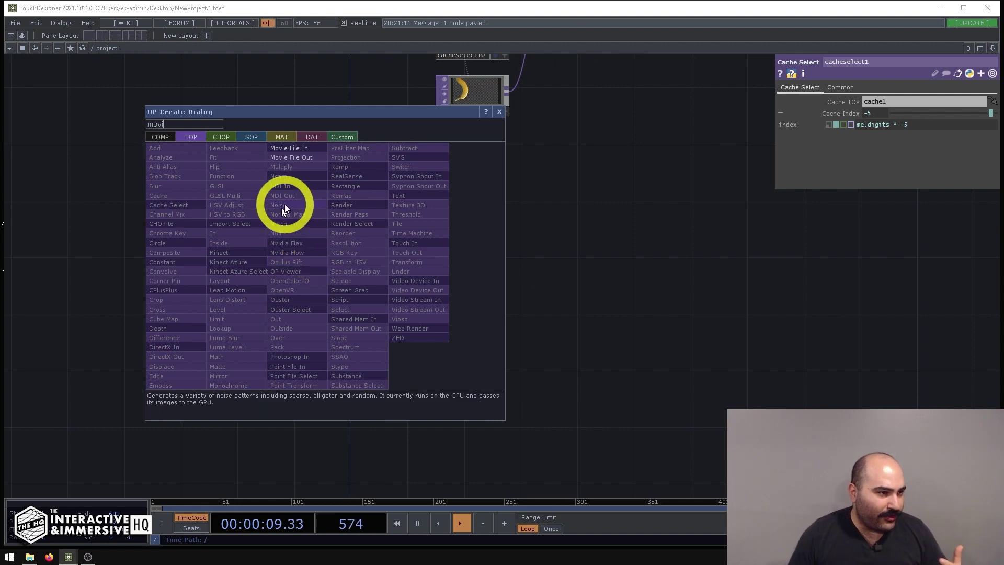
left_click(299, 149)
left_click(306, 323)
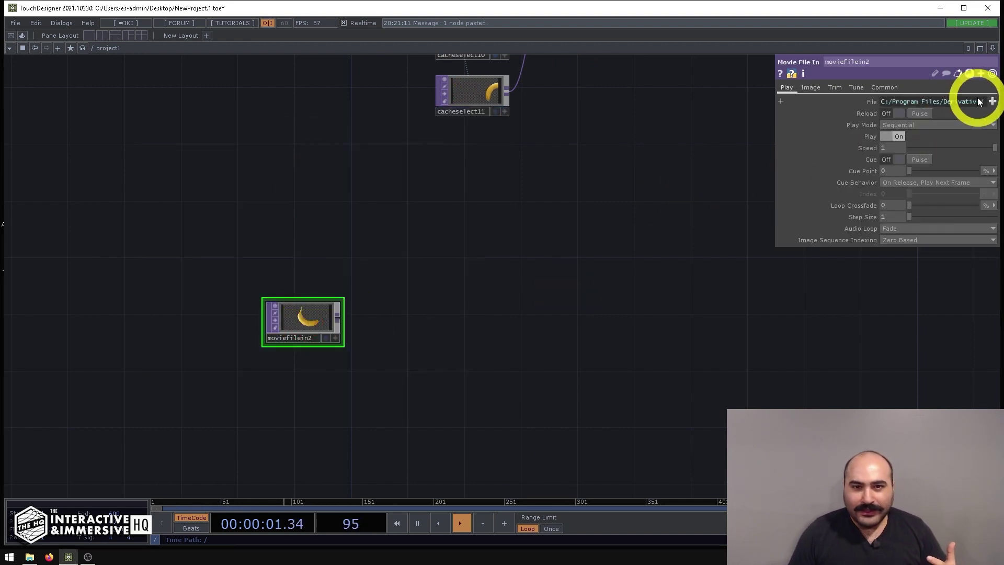
left_click(529, 159)
left_click(416, 173)
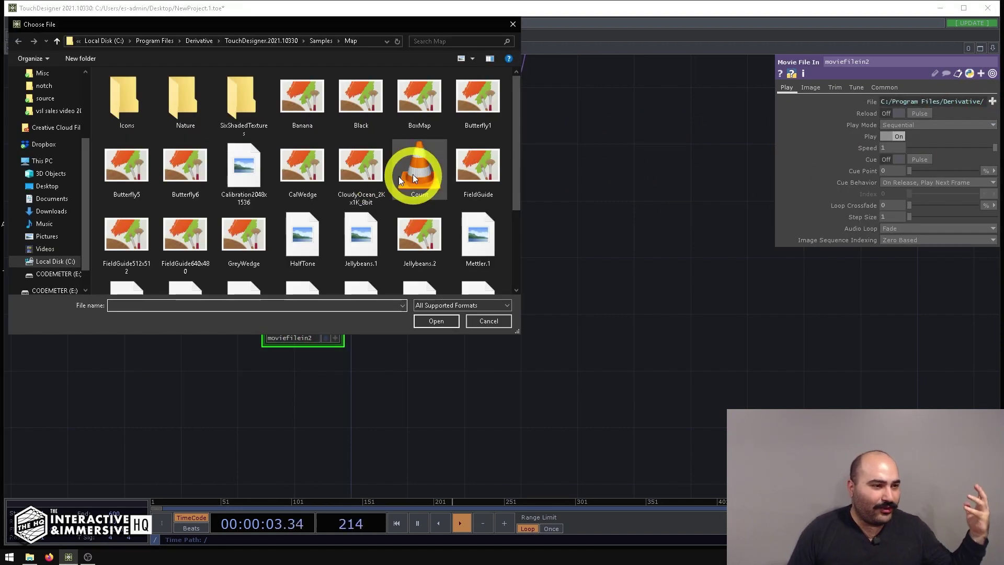
double_click(418, 172)
left_click(320, 308)
scroll(320, 307, "up", 5)
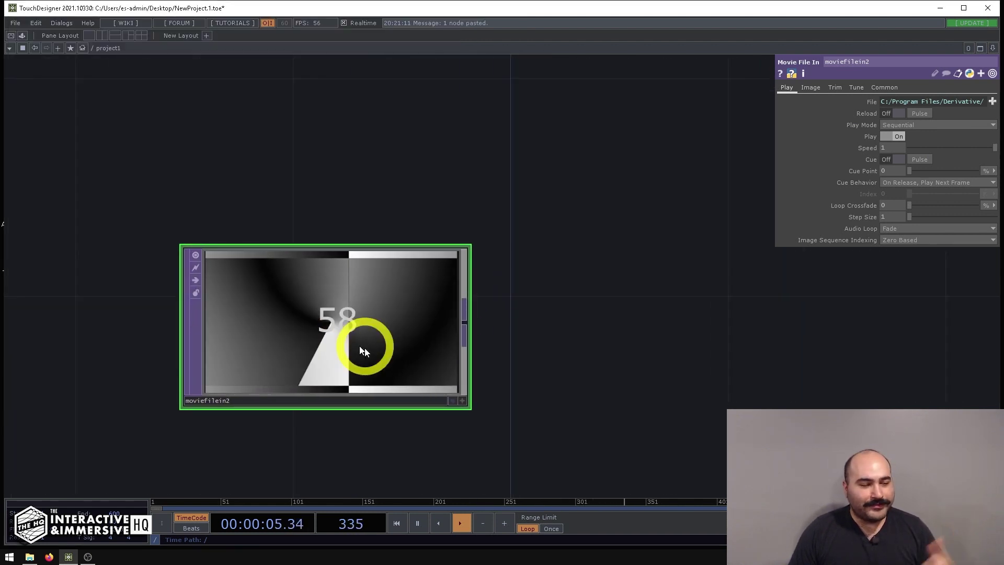
scroll(367, 350, "down", 2)
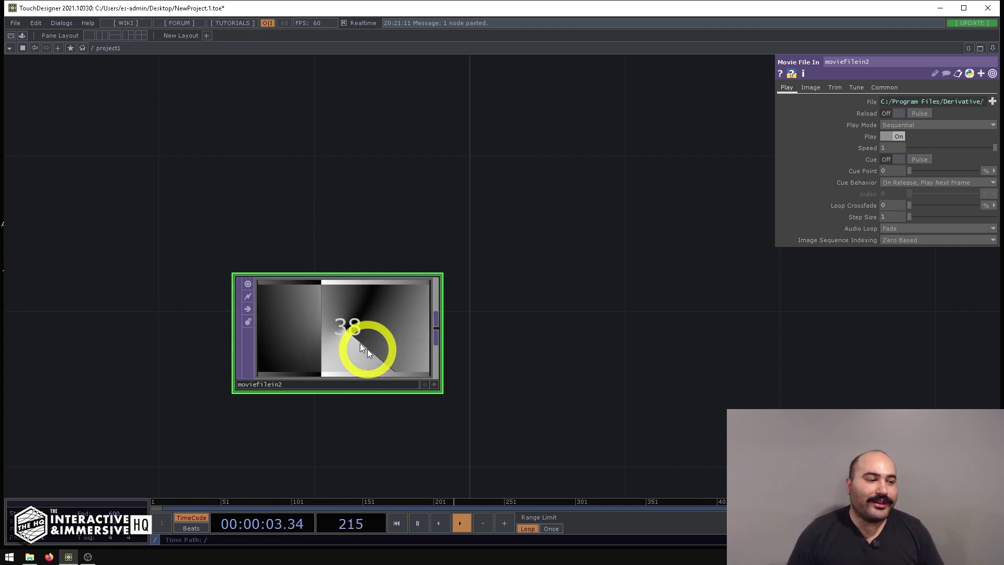
scroll(416, 354, "down", 3)
Add cache2 after moviefilein2, wire the movie into it, and set Cache Size to 30.
left_click_drag(490, 363, 442, 298)
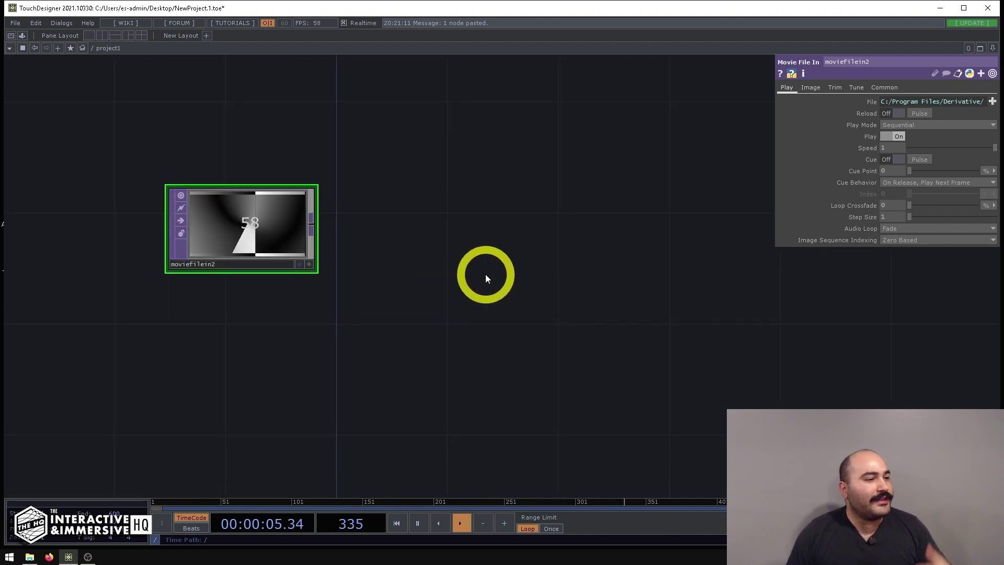
double_click(481, 236)
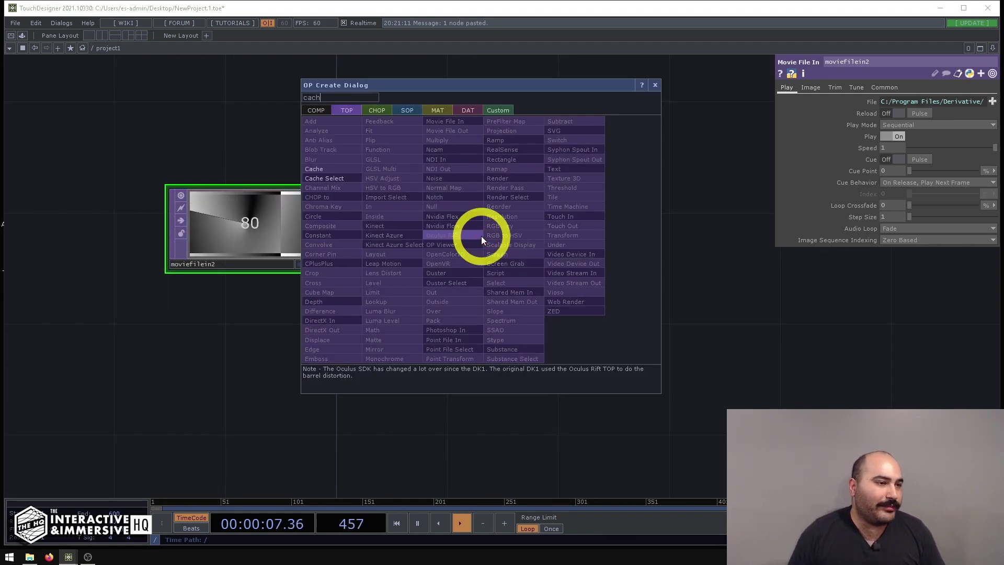
key("Escape")
left_click(473, 227)
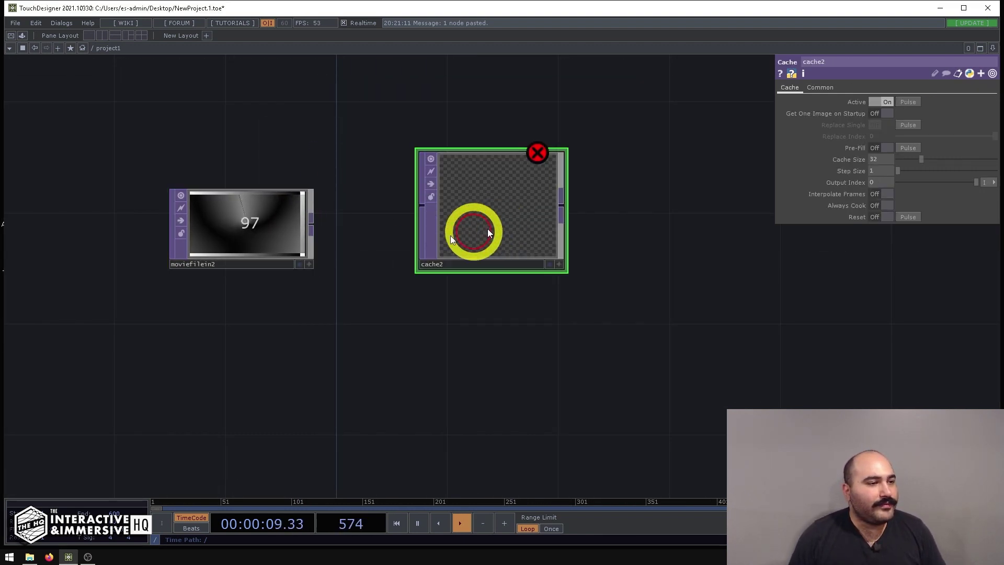
left_click_drag(310, 223, 418, 215)
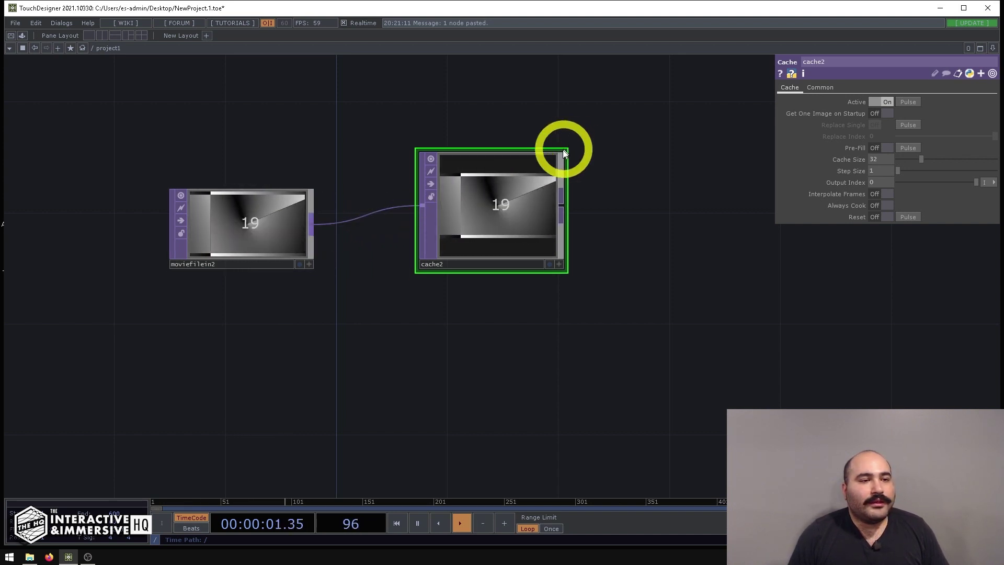
left_click_drag(509, 219, 445, 228)
left_click(882, 160)
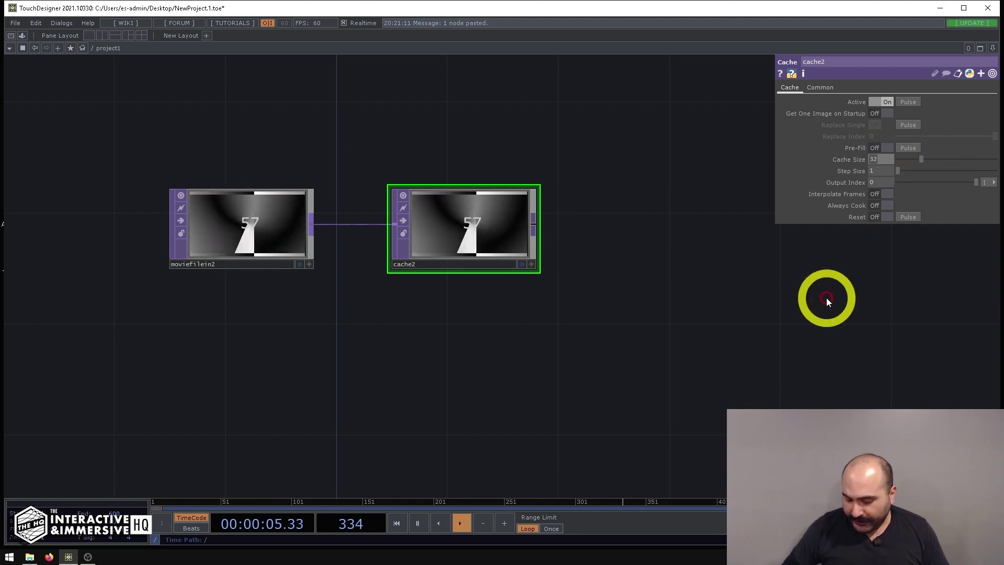
type("30")
left_click_drag(594, 340, 493, 328)
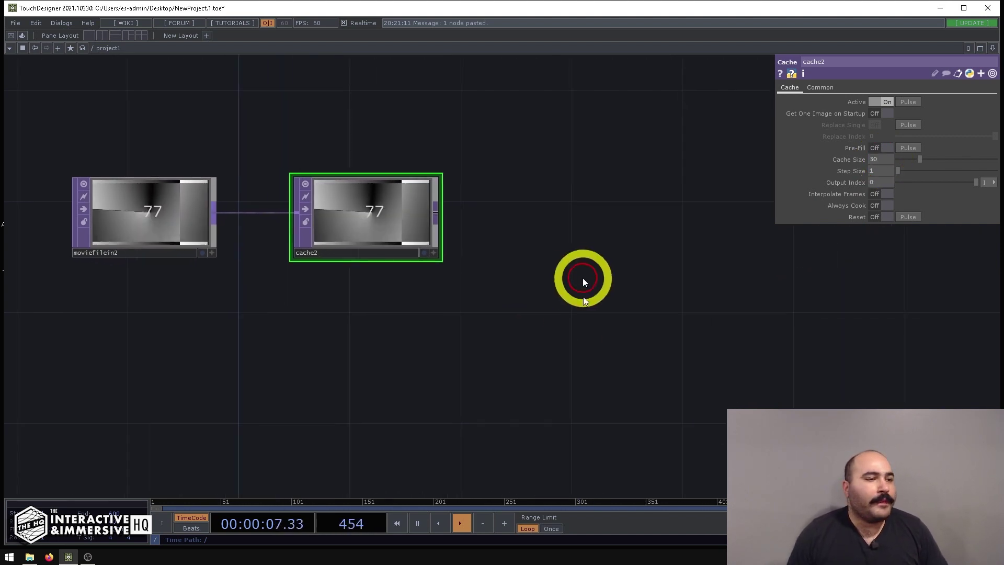
Add cacheselect12 to the right of cache2 and make it read from cache2.
key("Tab")
type("c")
left_click(425, 214)
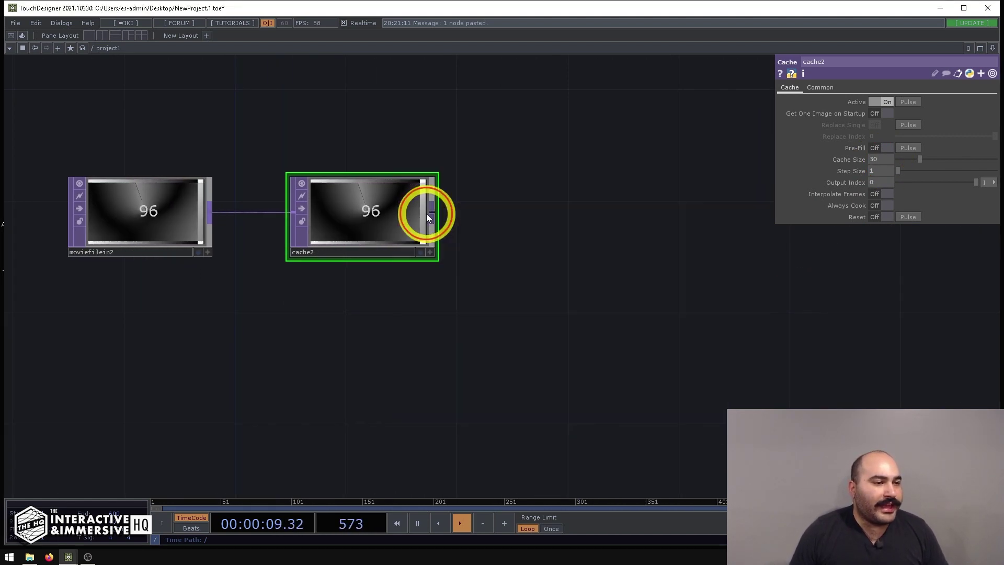
left_click(586, 199)
left_click_drag(381, 197, 583, 197)
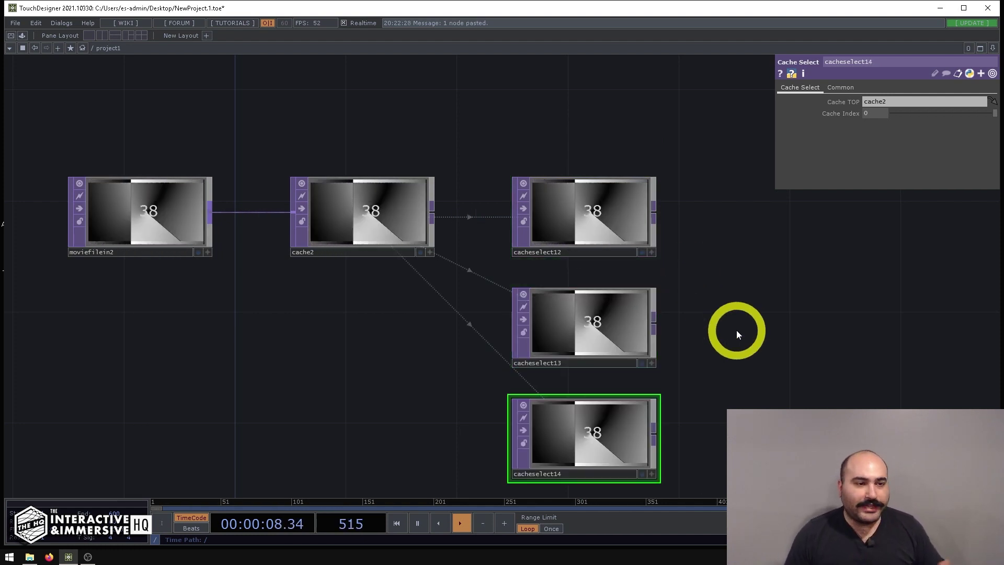
Set the Cache Index of cacheselect13 to -10 and cacheselect14 to -20.
left_click(601, 219)
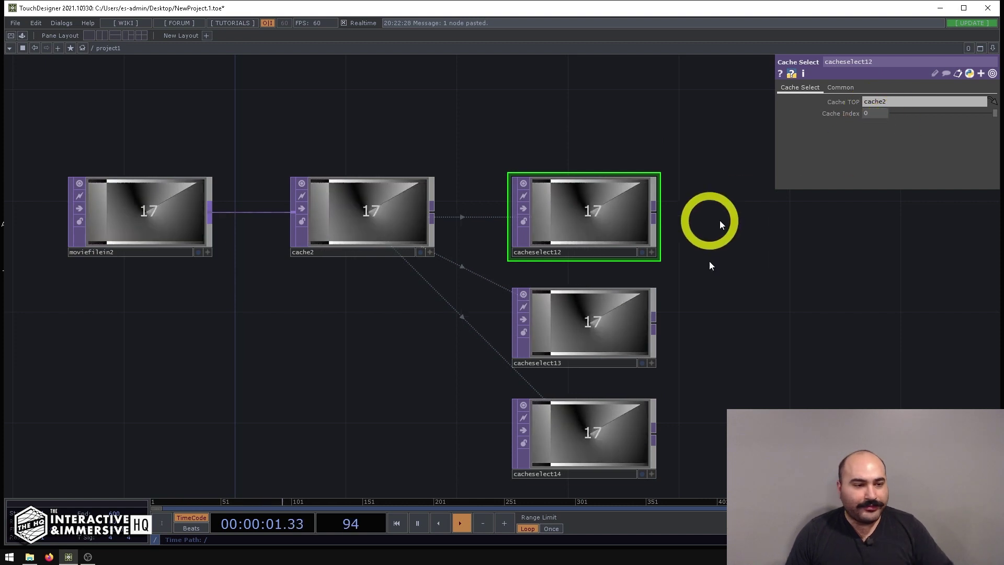
left_click(628, 331)
left_click(868, 114)
type("-")
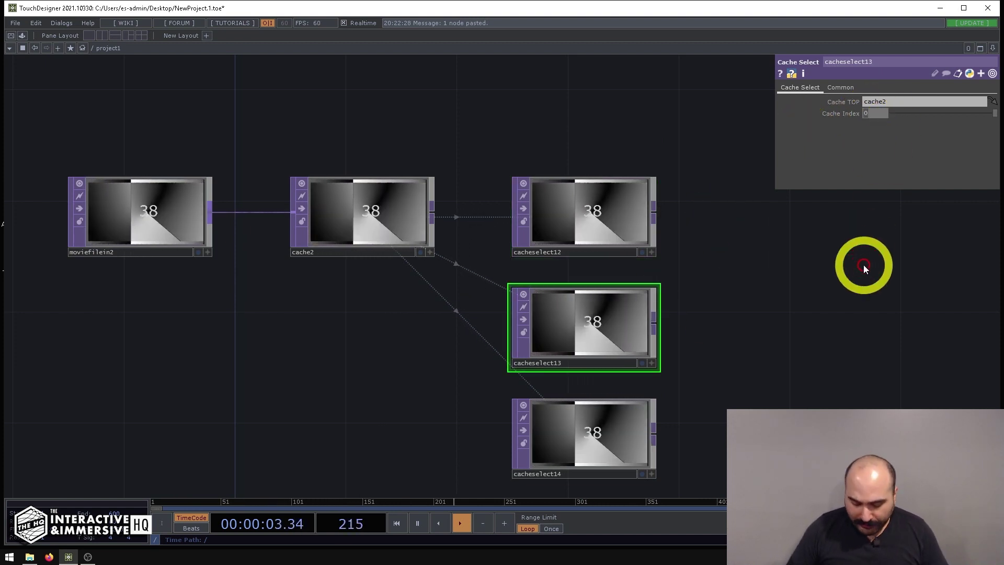
type("10")
key("Return")
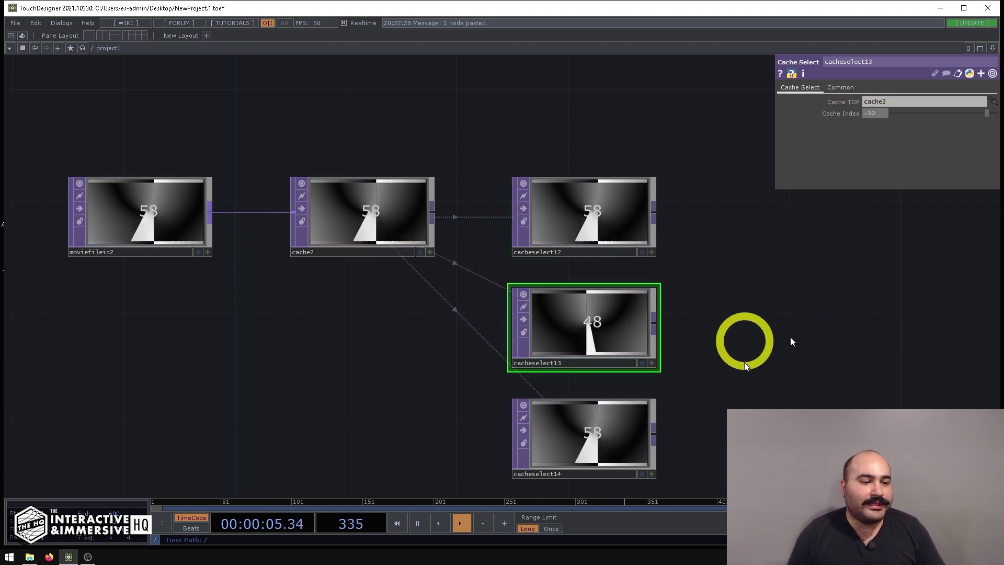
left_click(603, 445)
left_click(868, 114)
type("-")
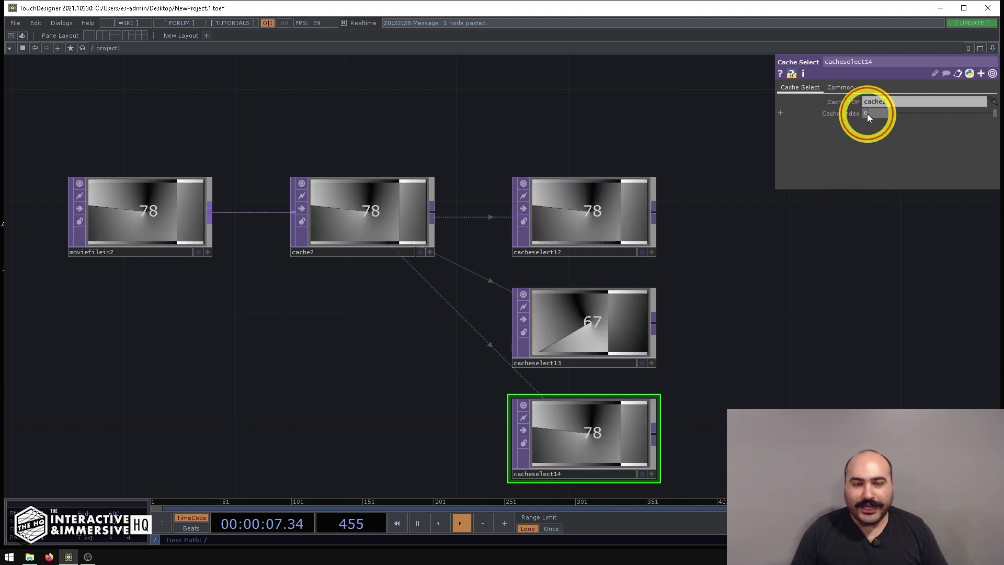
type("20")
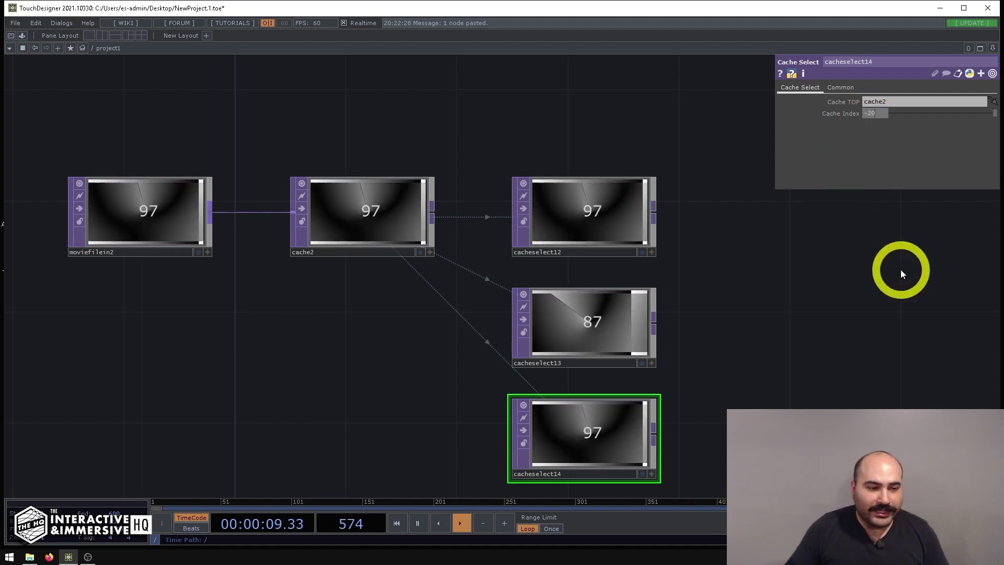
key("Return")
Reduce cache2's Cache Size to 20 and marquee-select the three Cache Select nodes.
left_click_drag(759, 317, 559, 231)
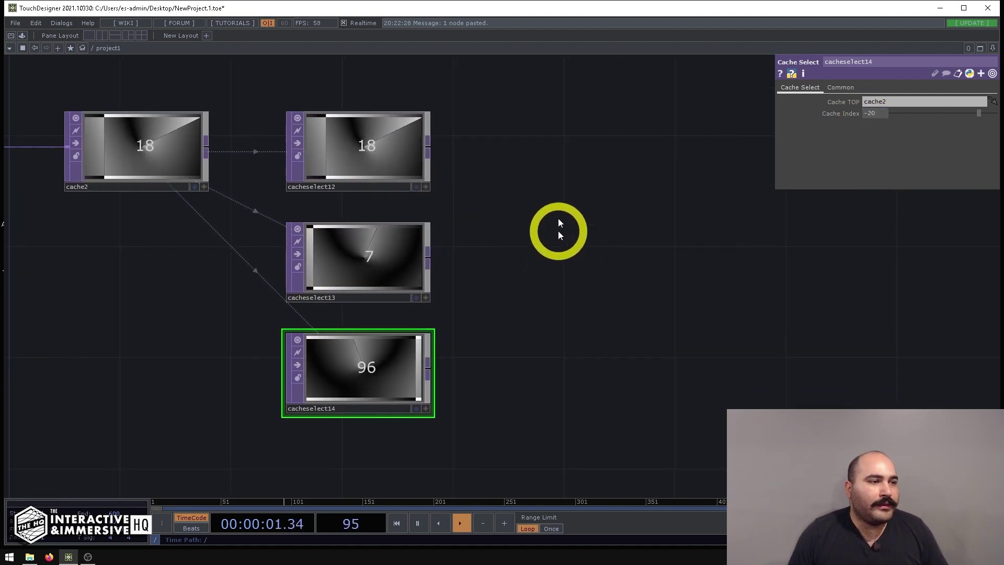
left_click(122, 136)
left_click(878, 160)
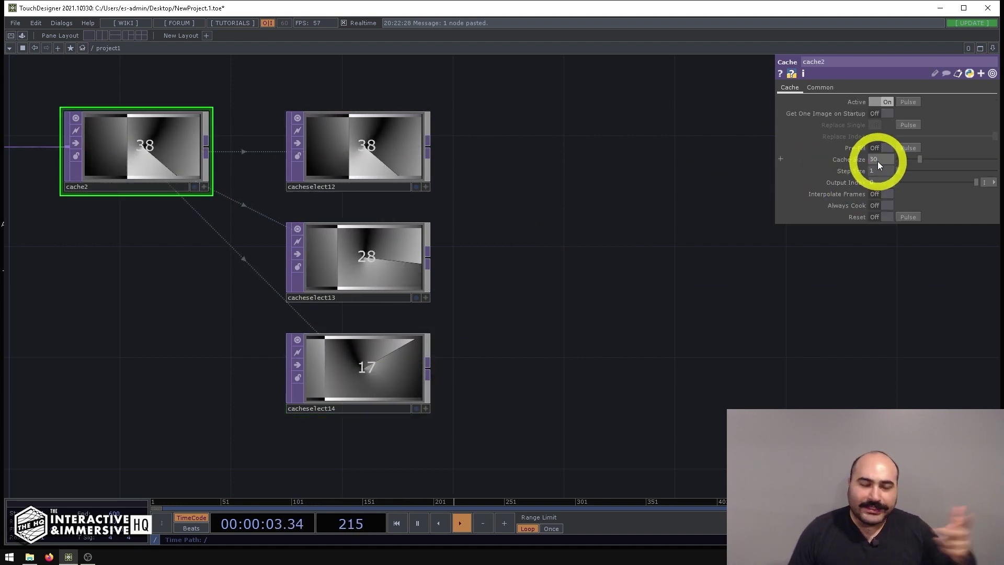
type("20")
key("Return")
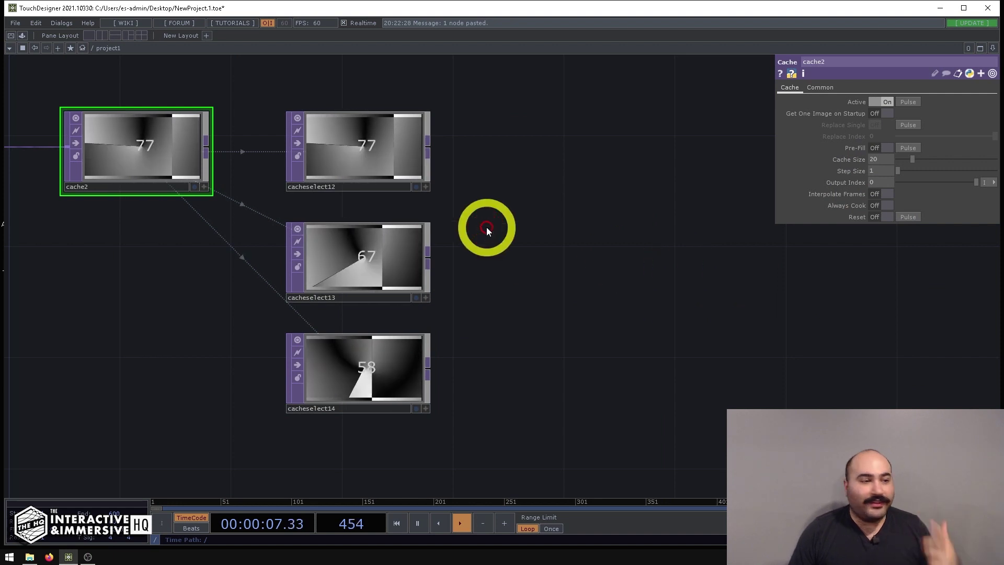
left_click_drag(511, 184, 476, 206)
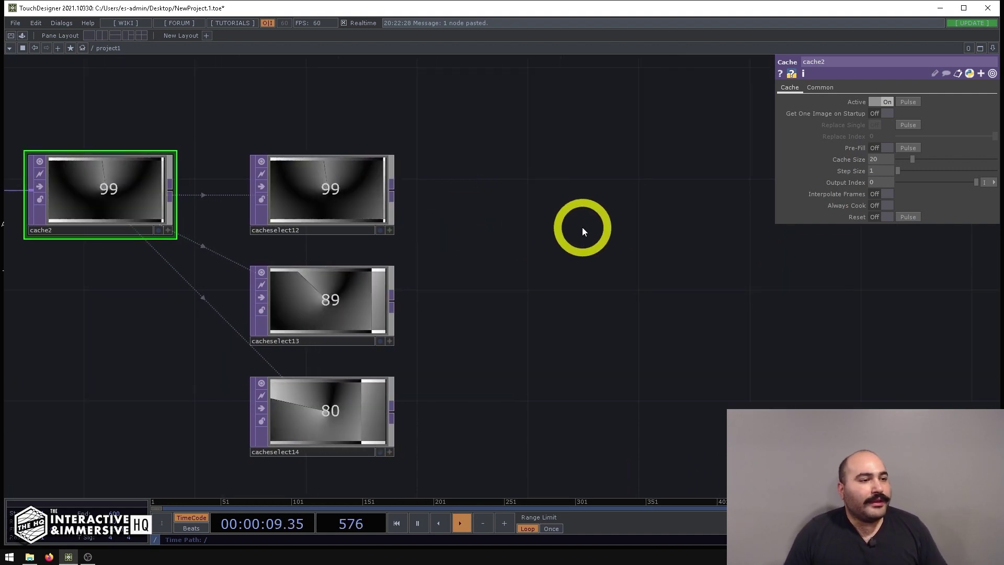
left_click_drag(328, 128, 360, 431)
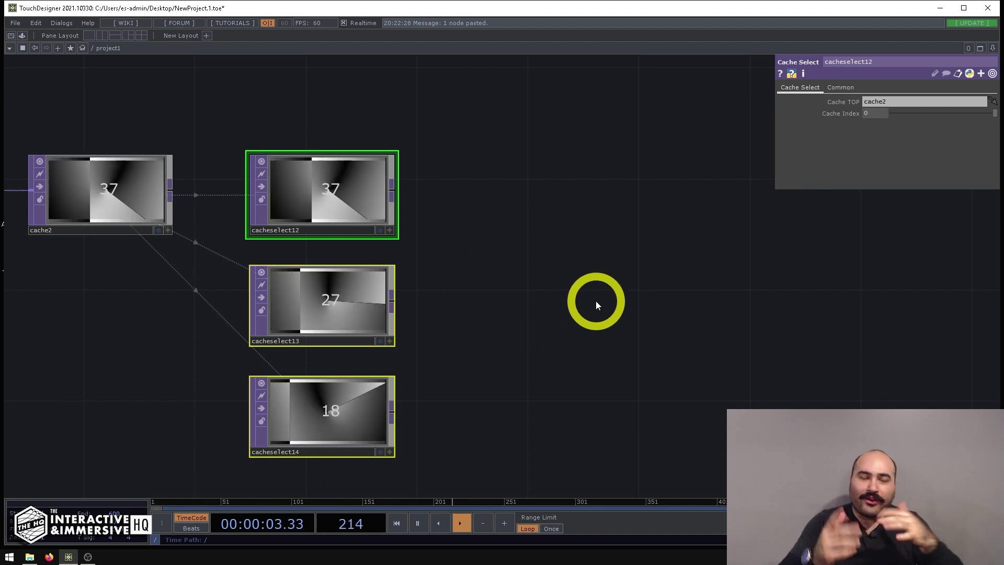
Add a Reorder TOP, reorder1, to the right of the Cache Select nodes.
double_click(604, 258)
type("re")
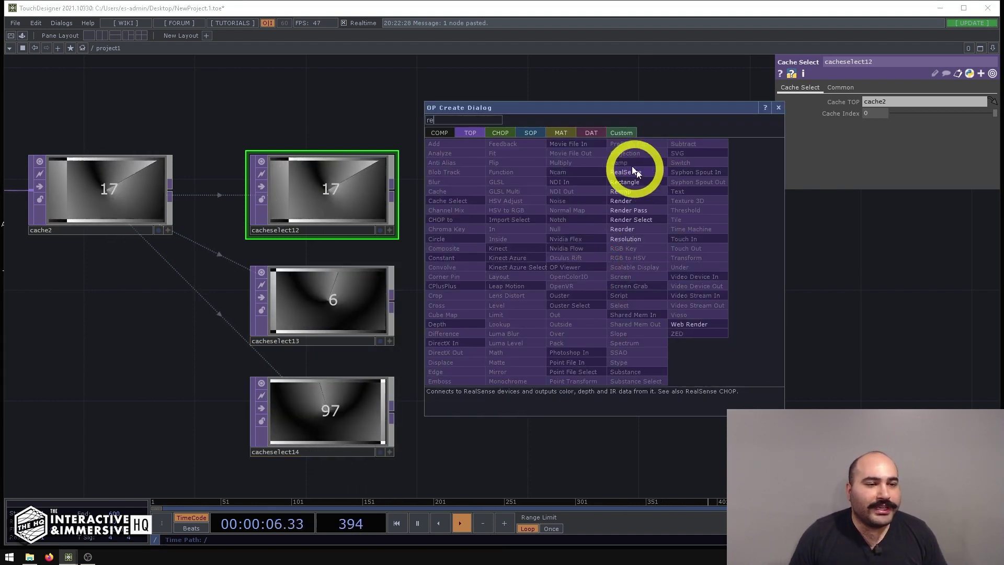
left_click(626, 230)
left_click(622, 219)
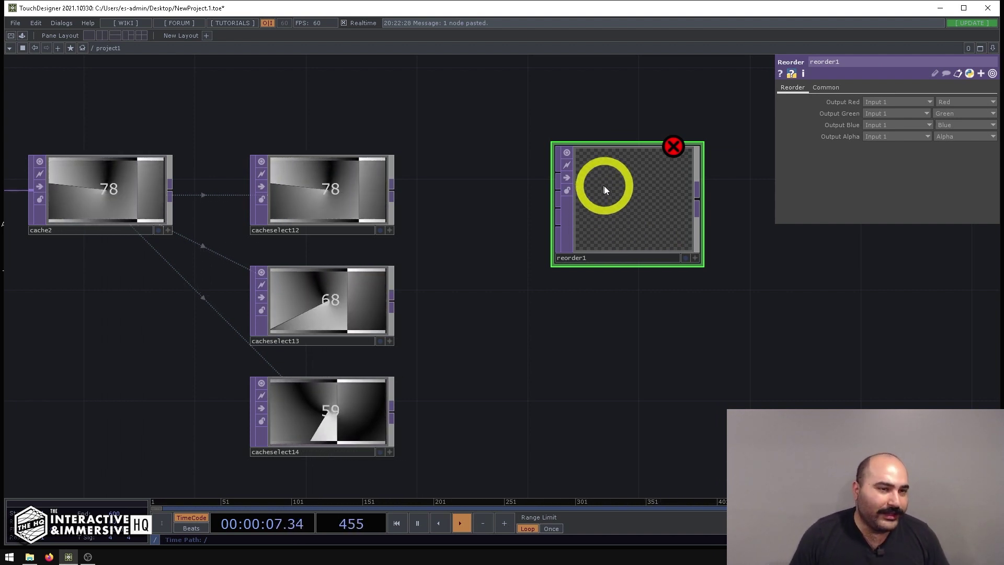
left_click_drag(604, 187, 660, 215)
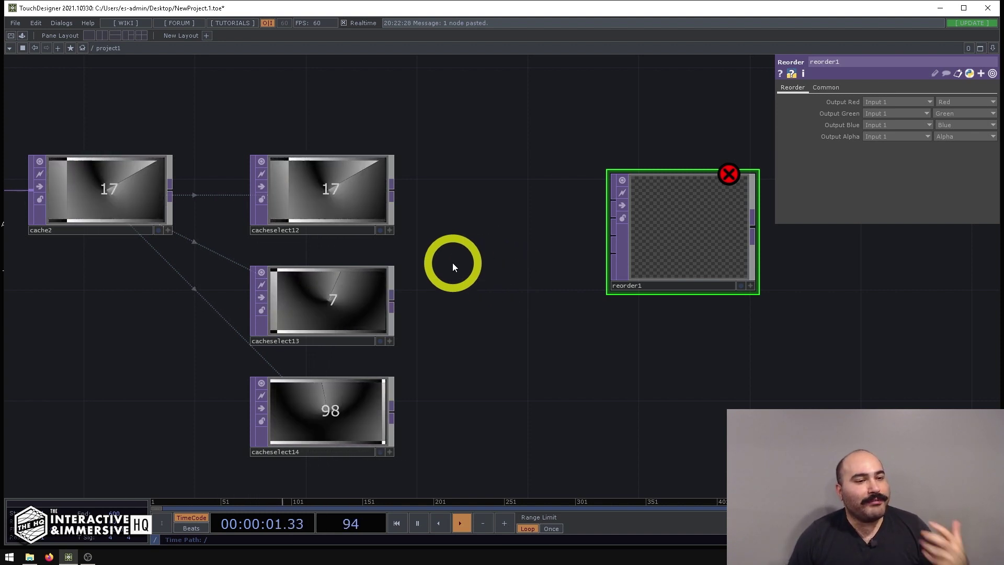
Wire cacheselect12 into reorder1's first input, keeping Output Red as Input 1 Red.
left_click(358, 193)
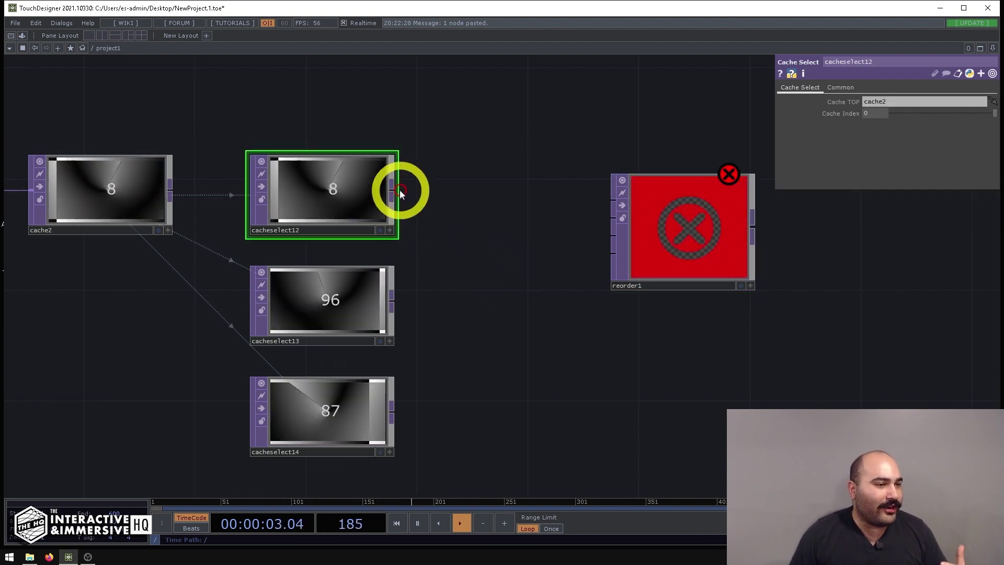
left_click(639, 222)
left_click_drag(393, 191, 595, 197)
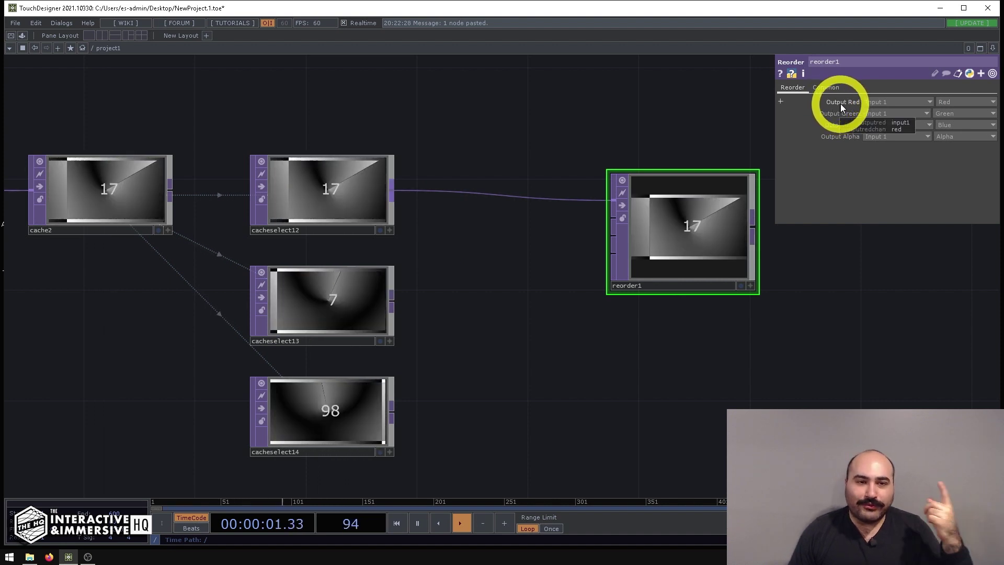
left_click(880, 112)
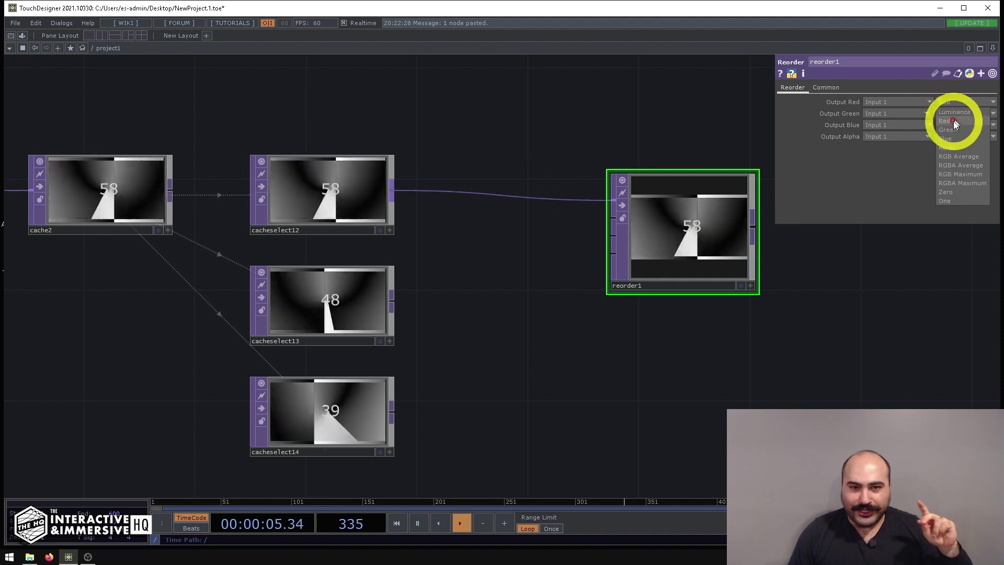
left_click(952, 121)
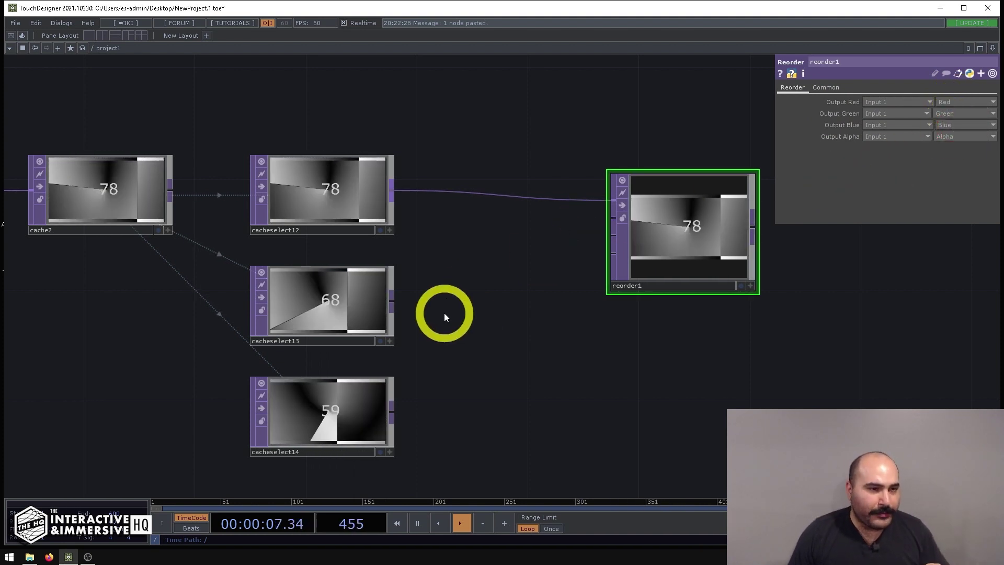
left_click_drag(481, 297, 199, 320)
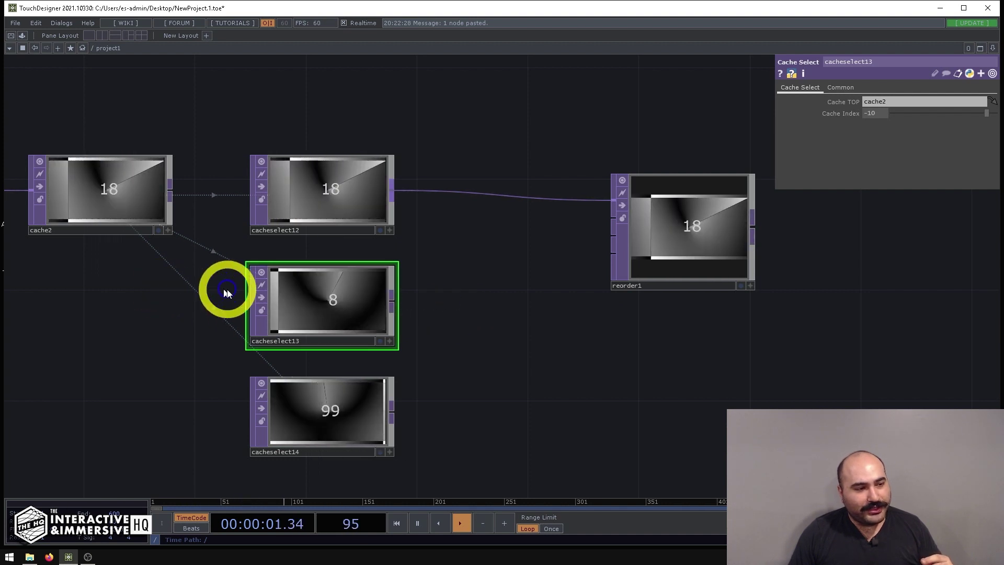
left_click(691, 230)
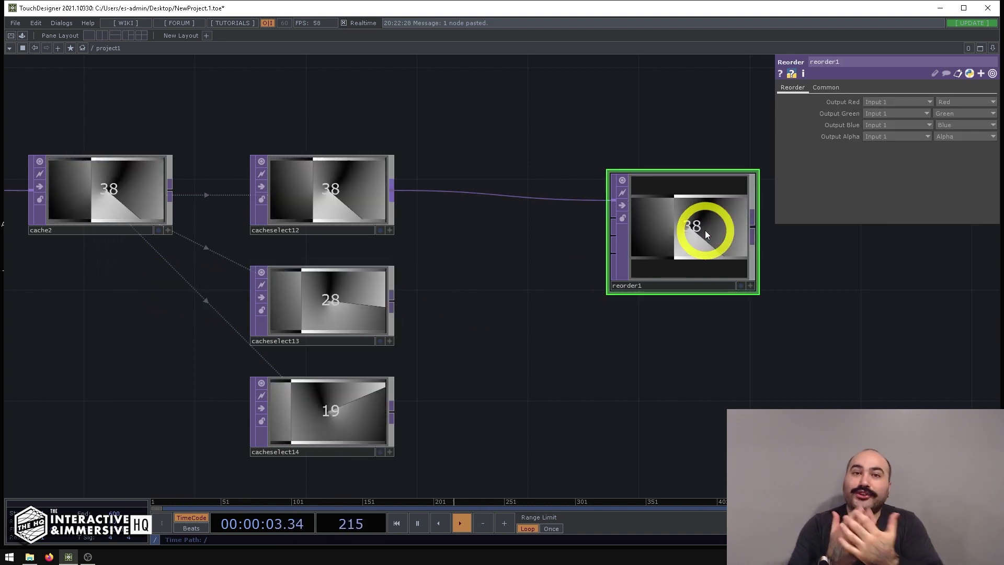
left_click(359, 303)
left_click(357, 302)
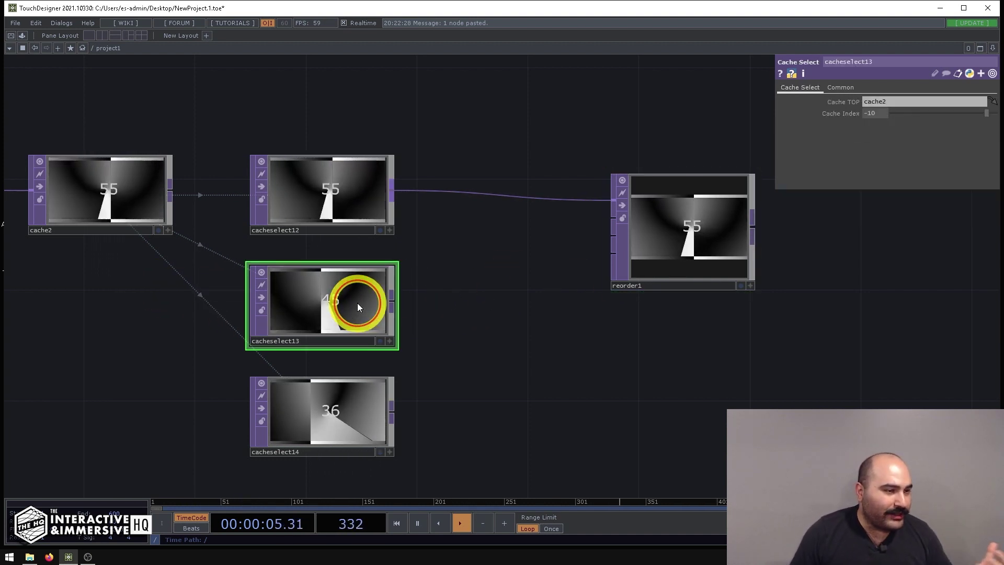
Wire cacheselect13 into reorder1's second input and set Output Green to Input 2, channel Green.
left_click_drag(394, 301, 406, 302)
left_click(611, 218)
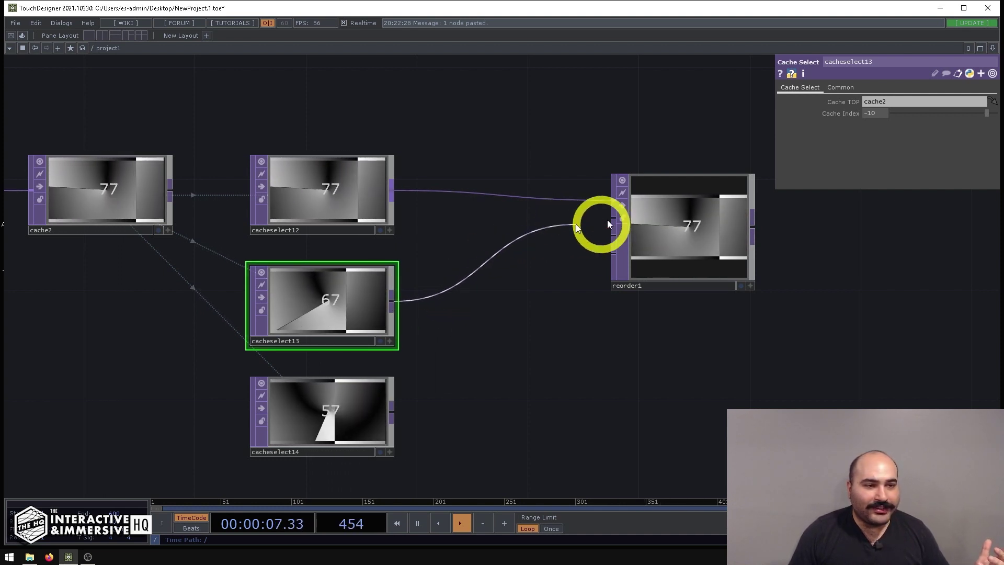
left_click(680, 218)
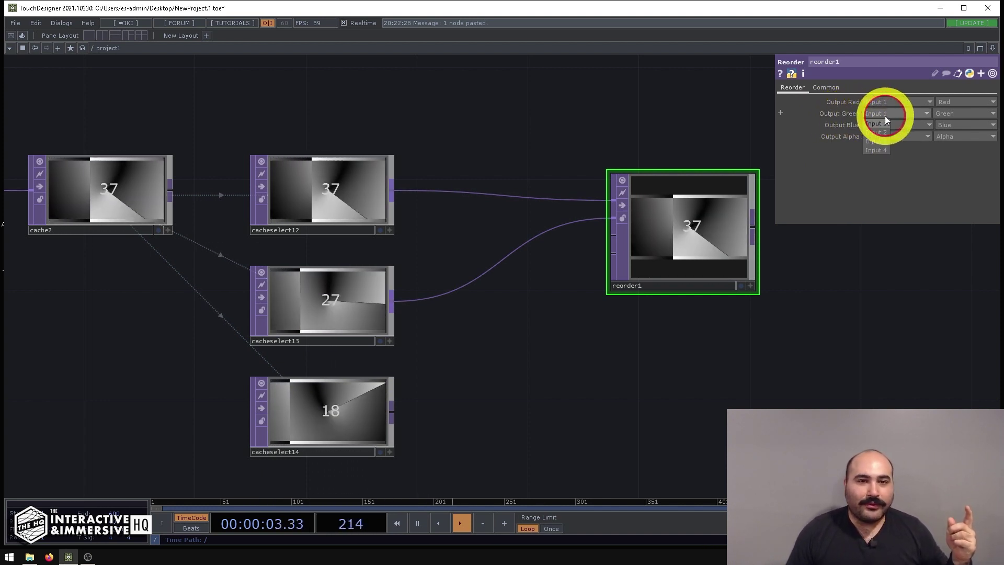
left_click(874, 125)
left_click(873, 133)
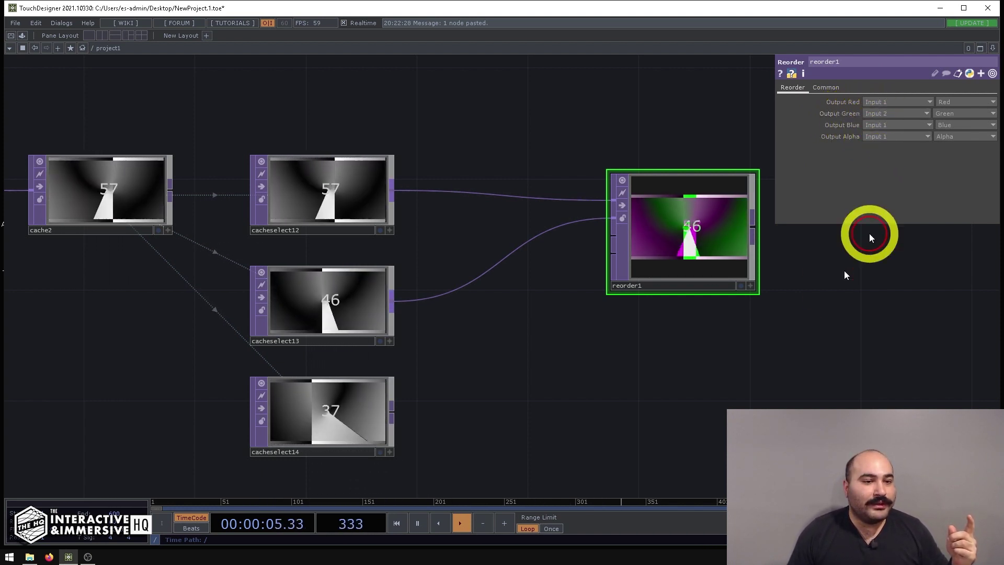
left_click(943, 112)
left_click(947, 140)
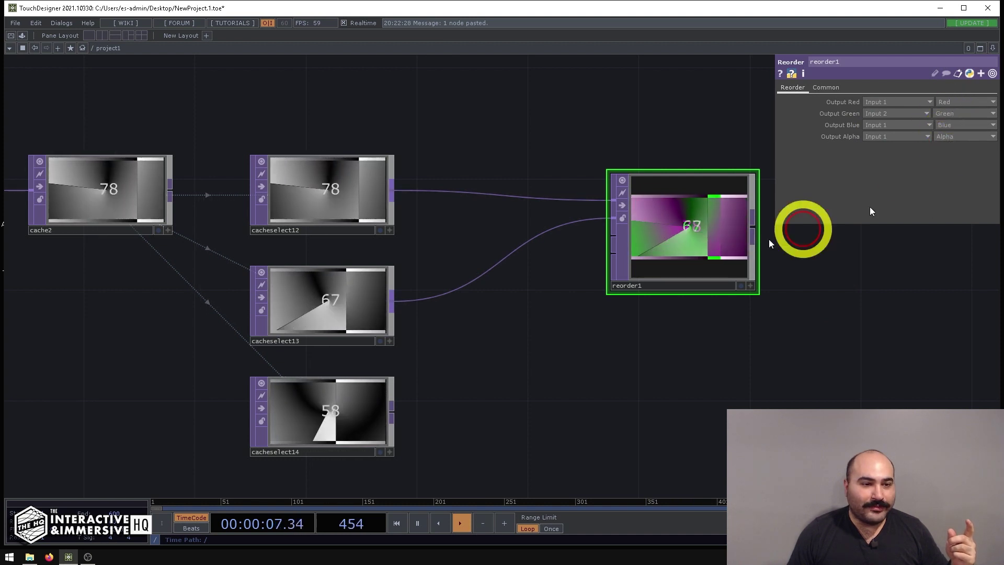
scroll(751, 208, "up", 6)
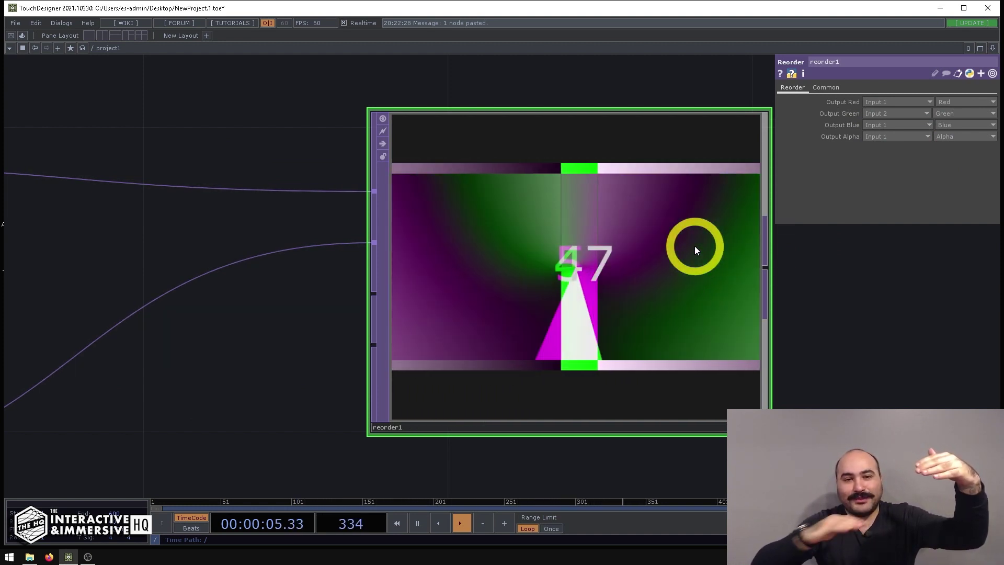
scroll(609, 313, "down", 3)
scroll(609, 313, "down", 3)
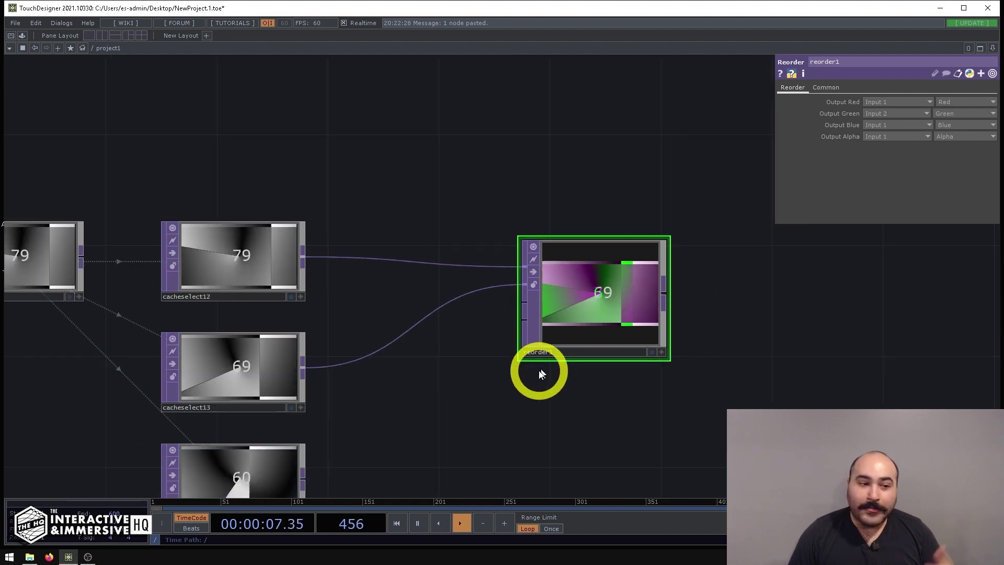
Wire cacheselect14 into reorder1's third input and set Output Blue to Input 3.
left_click_drag(540, 372, 551, 280)
left_click(316, 390)
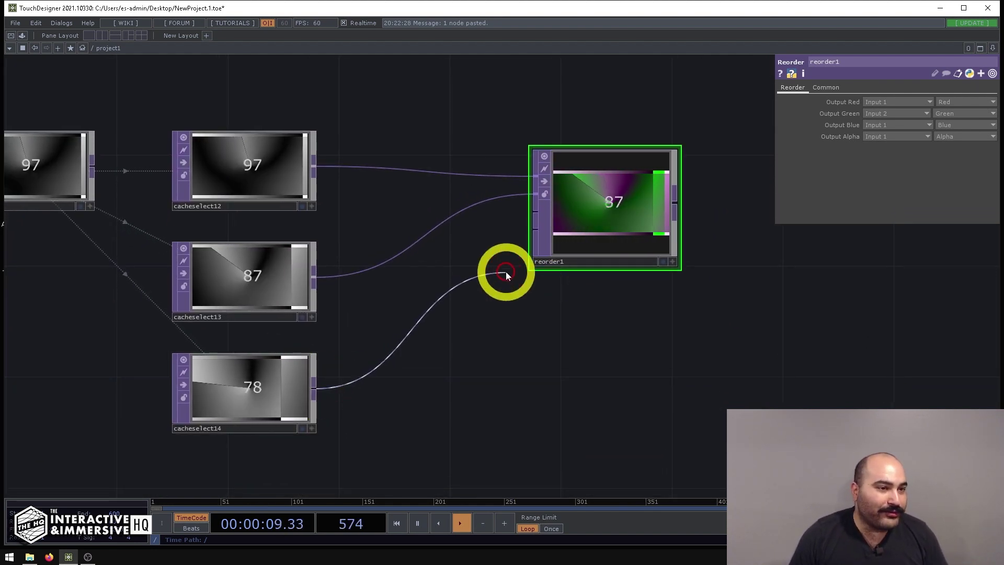
left_click(523, 216)
left_click(638, 191)
left_click(879, 124)
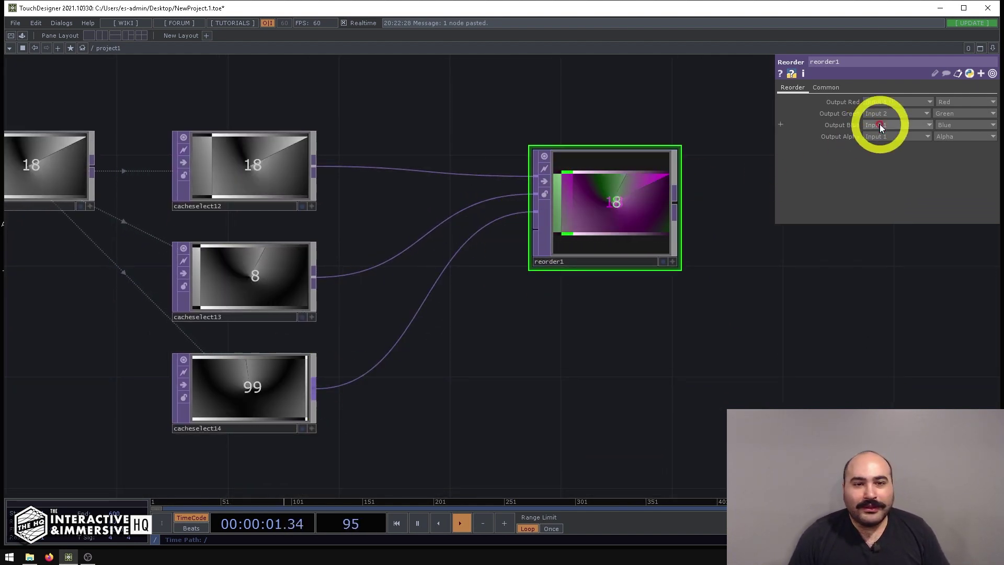
left_click(872, 152)
left_click(941, 127)
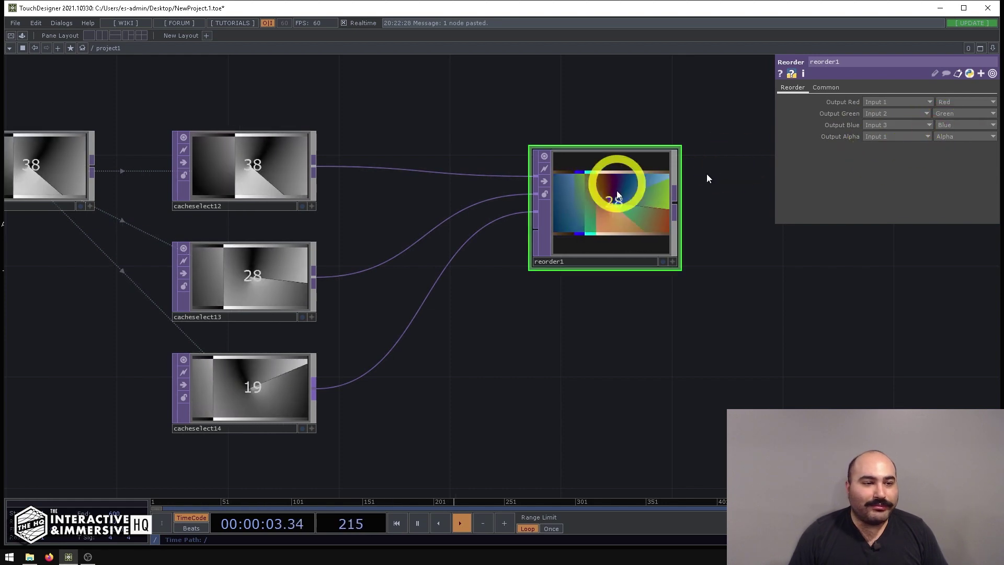
scroll(616, 186, "up", 6)
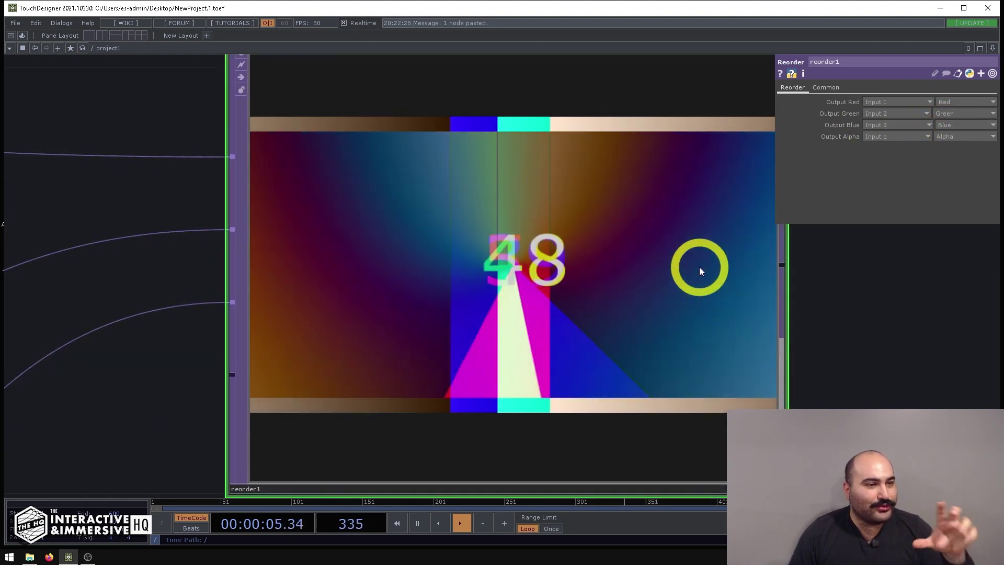
scroll(698, 267, "down", 3)
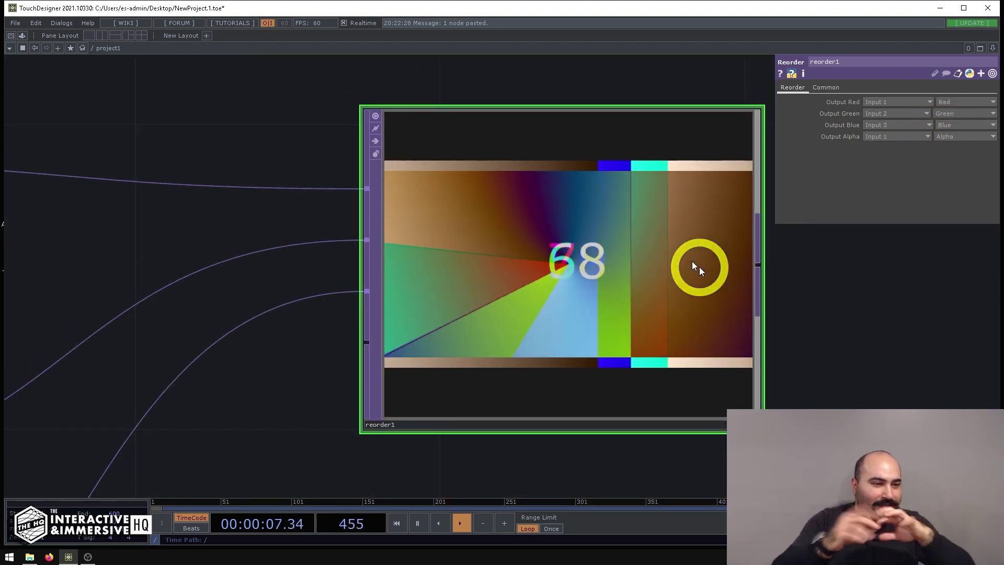
scroll(676, 280, "down", 6)
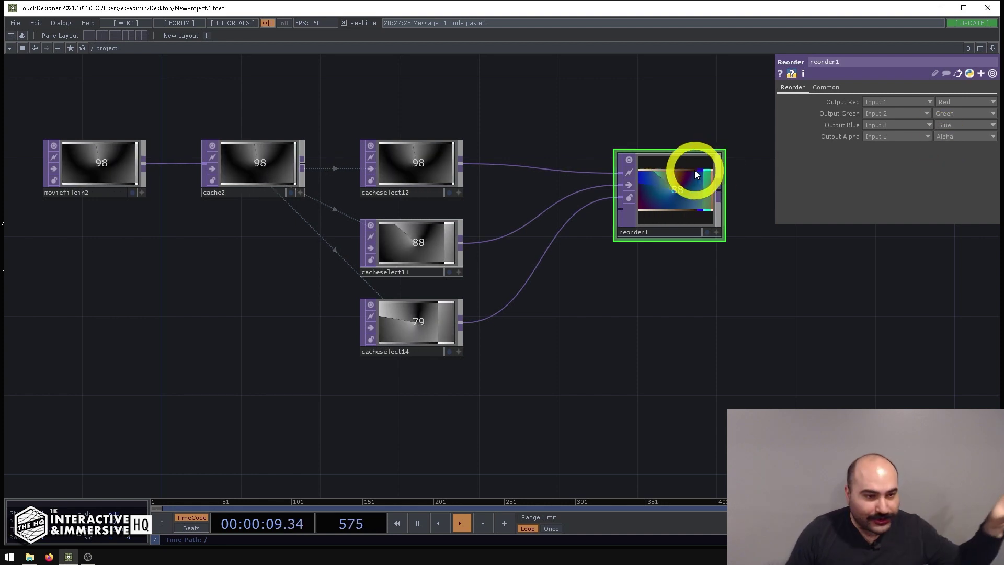
Move reorder1 slightly higher, then pan from moviefilein2 over to the comp1 banana network.
left_click_drag(694, 288, 705, 379)
scroll(667, 409, "up", 3)
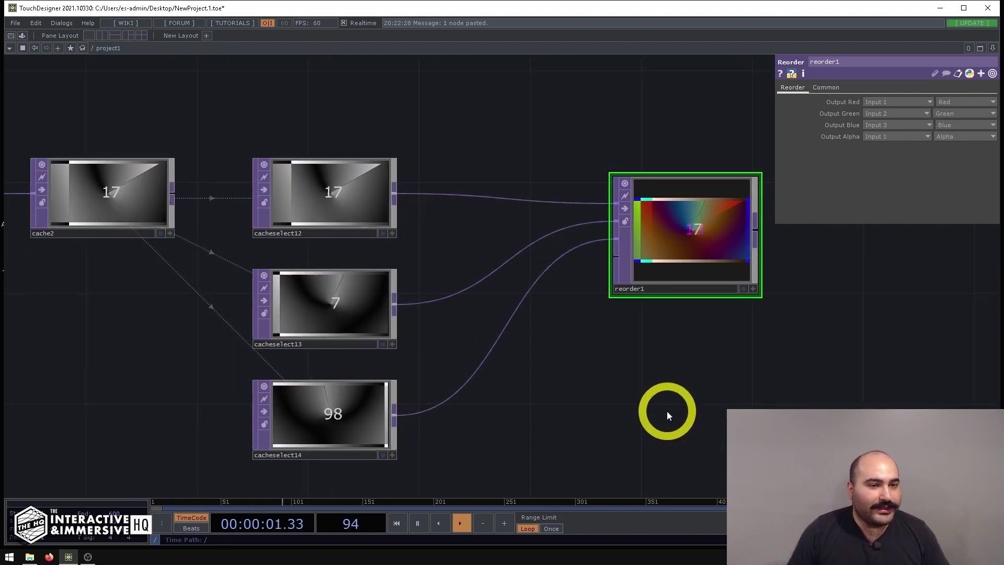
mouse_move(719, 266)
left_mouse_down()
mouse_move(712, 246)
mouse_move(717, 259)
mouse_move(706, 256)
left_mouse_up()
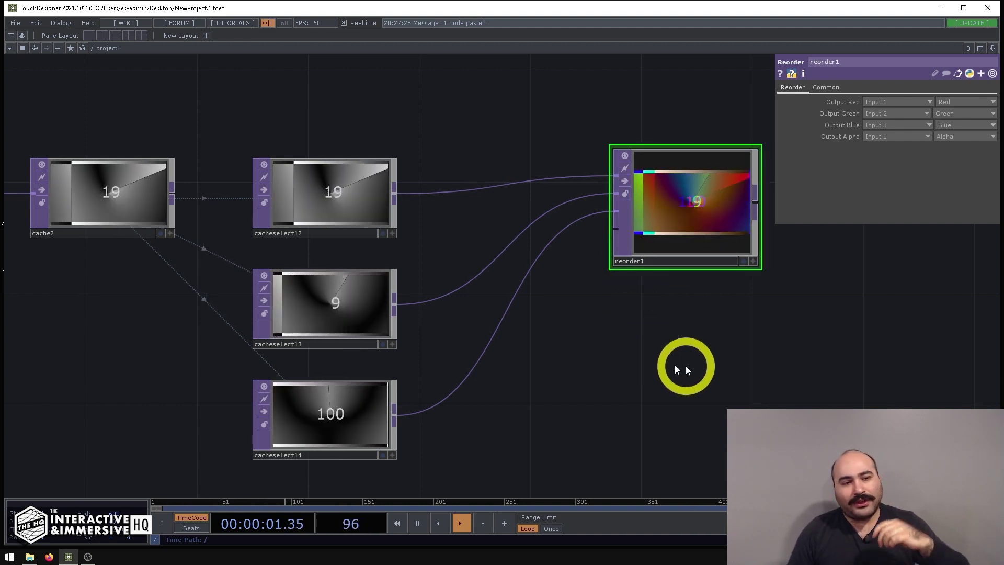
left_click_drag(713, 361, 657, 351)
scroll(673, 350, "down", 3)
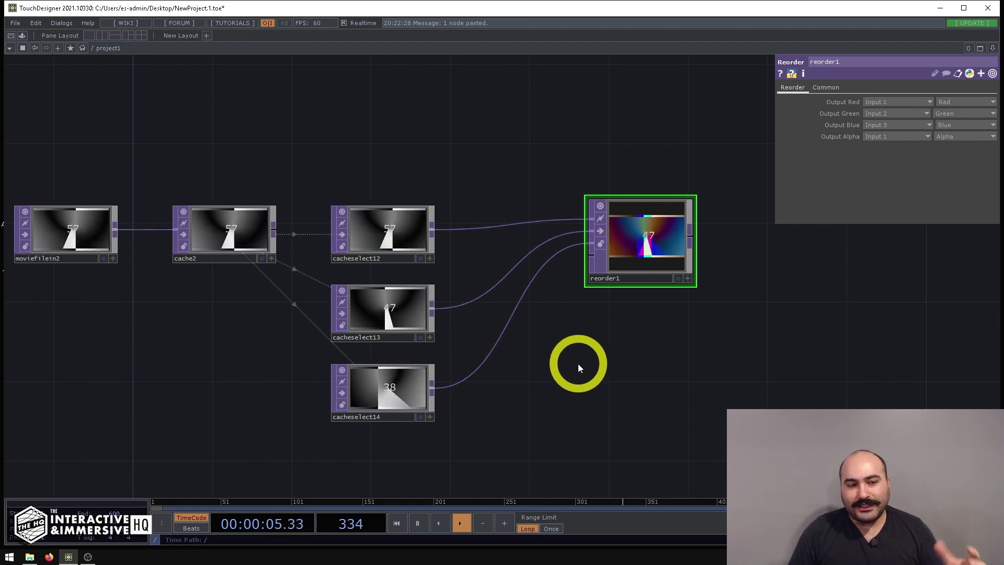
scroll(658, 211, "up", 5)
scroll(659, 211, "down", 5)
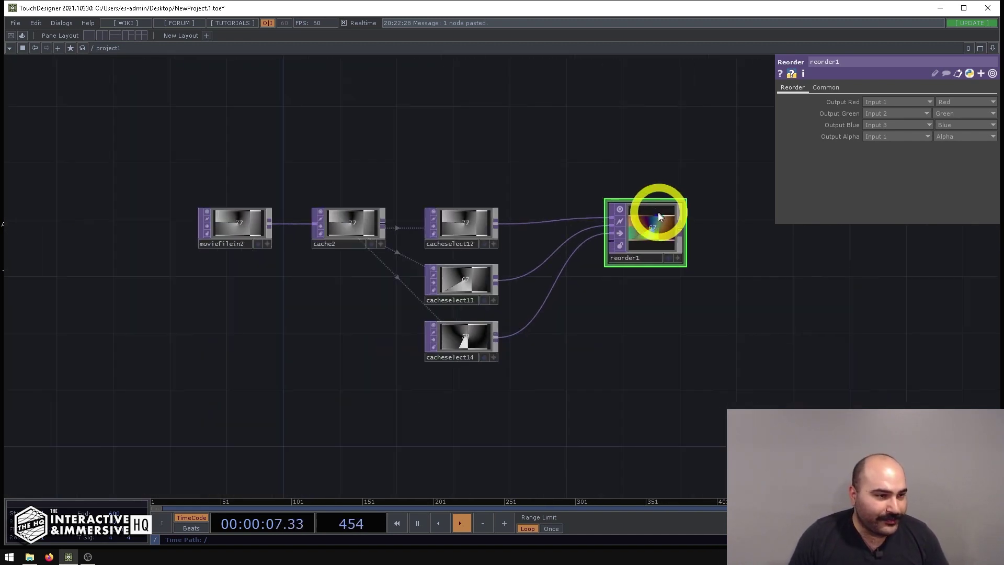
left_click_drag(655, 210, 662, 366)
scroll(654, 246, "down", 2)
left_click_drag(634, 137, 648, 414)
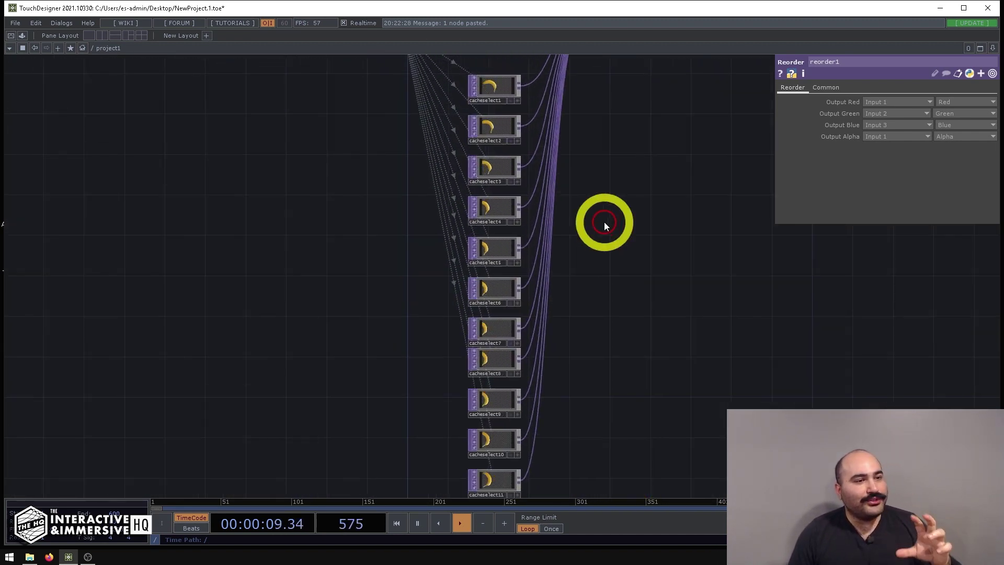
left_click_drag(604, 222, 635, 405)
scroll(637, 208, "up", 5)
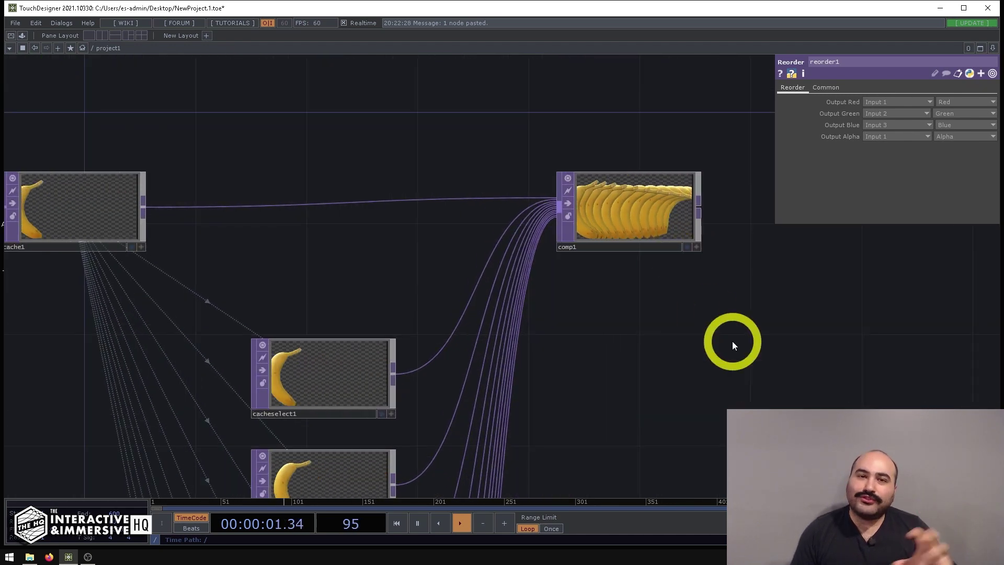